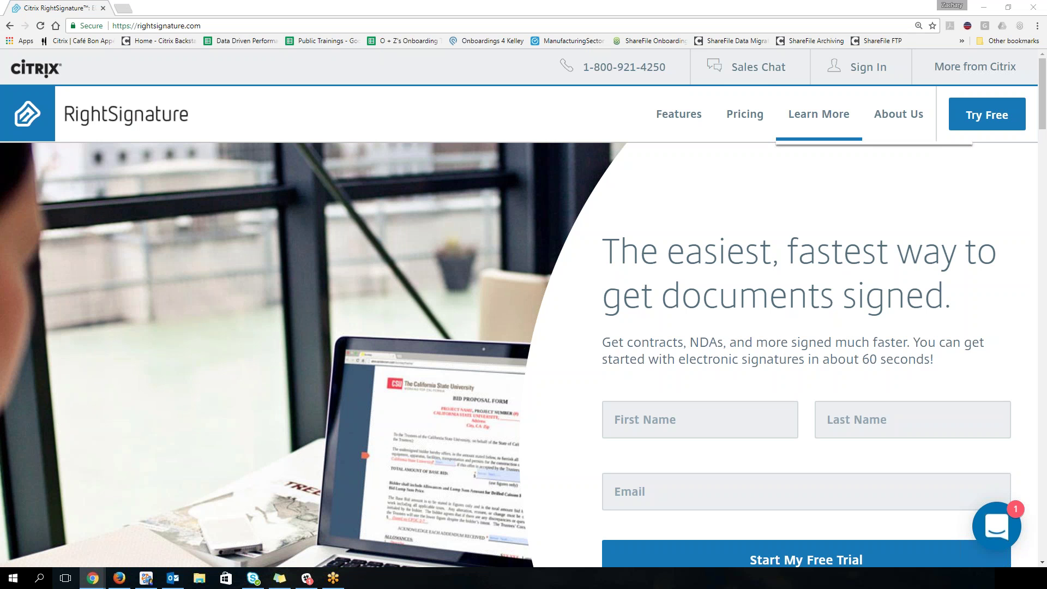
Step: Sign in with the account email and choose the New RightSignature sign-in to reach Documents
left_click(859, 67)
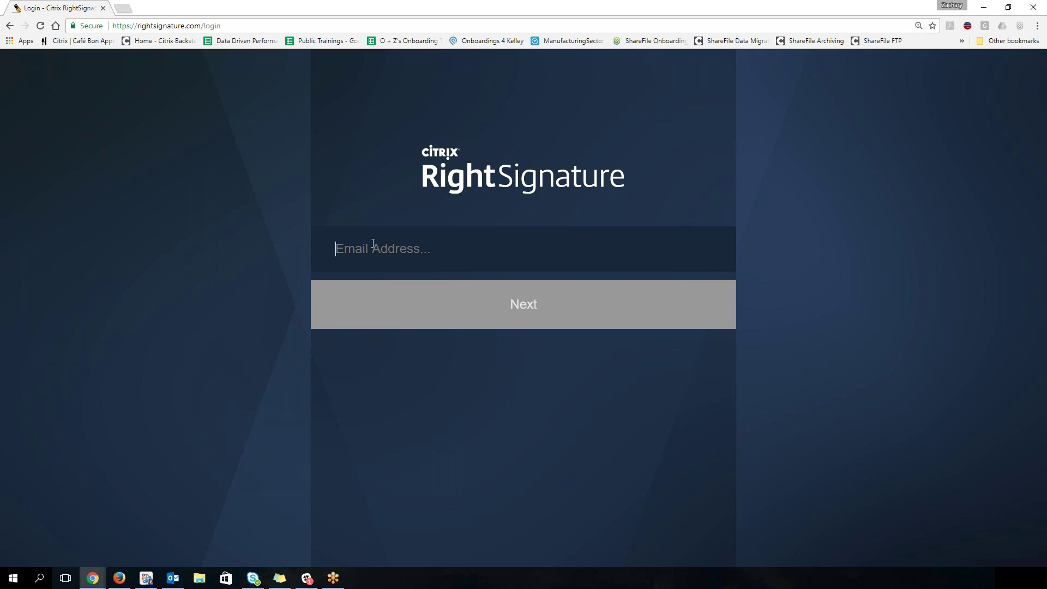
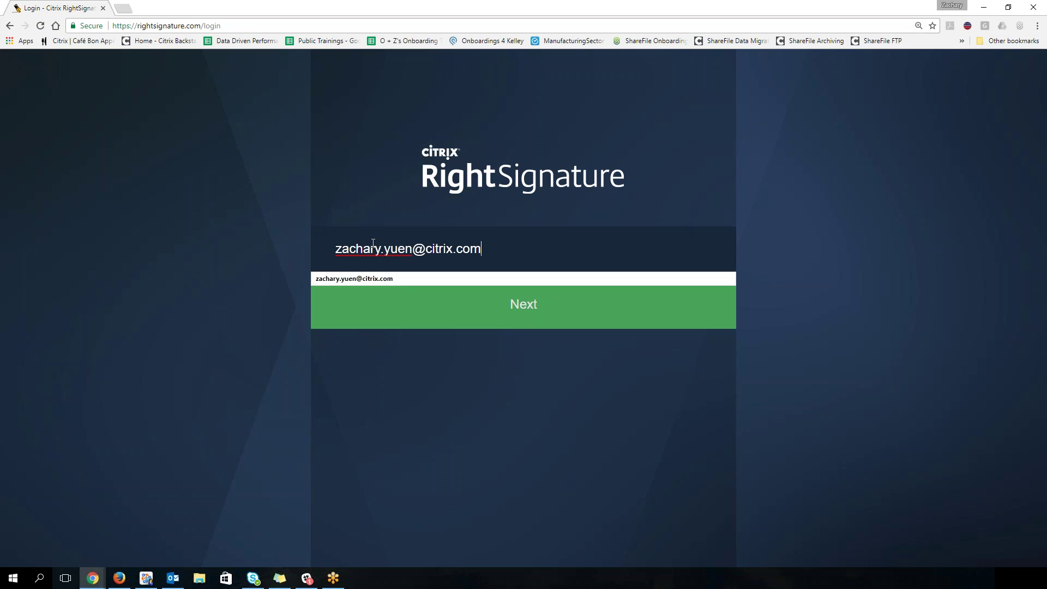
left_click(505, 310)
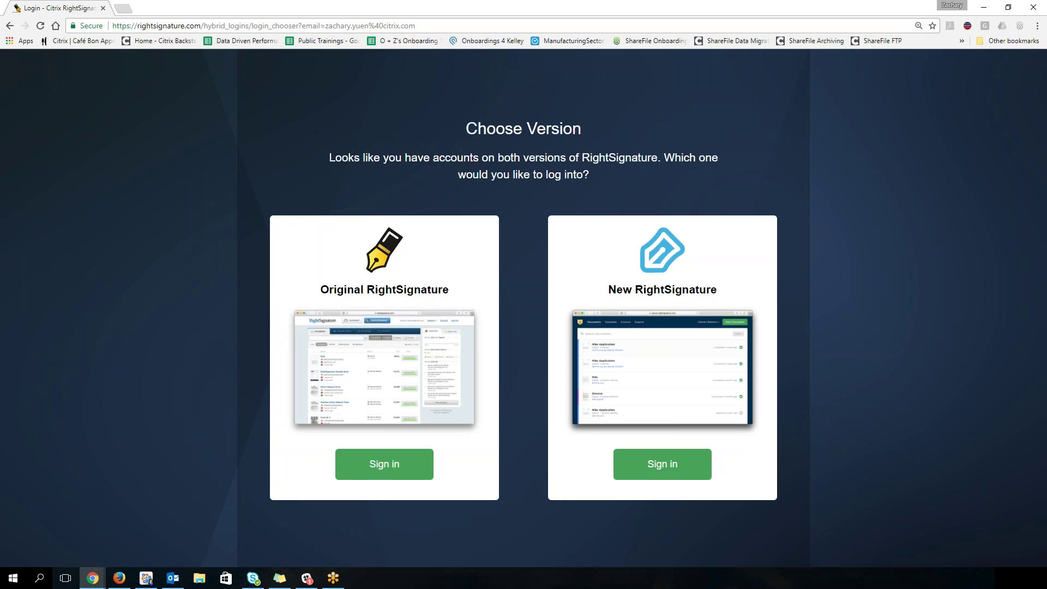
left_click(677, 478)
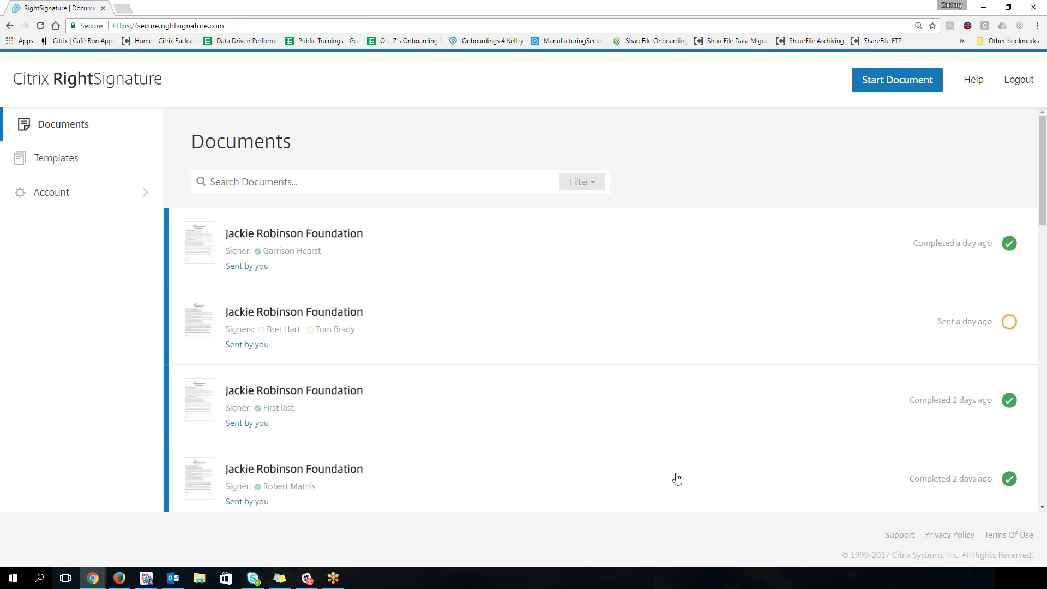
Step: Log out, then re-enter the account email on the sign-in page
left_click(1019, 80)
mouse_move(886, 170)
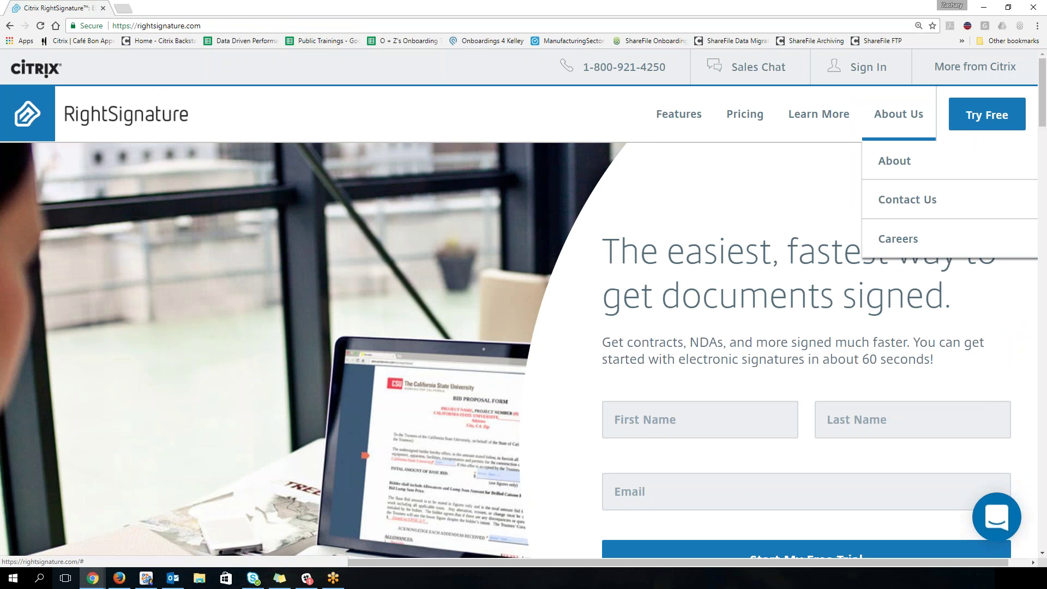
left_click(858, 67)
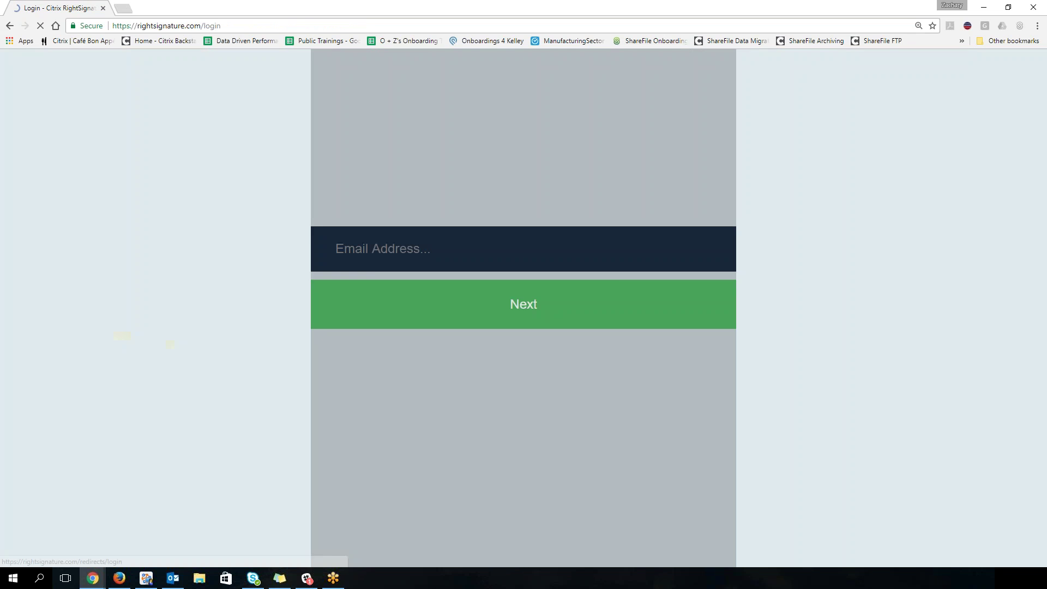
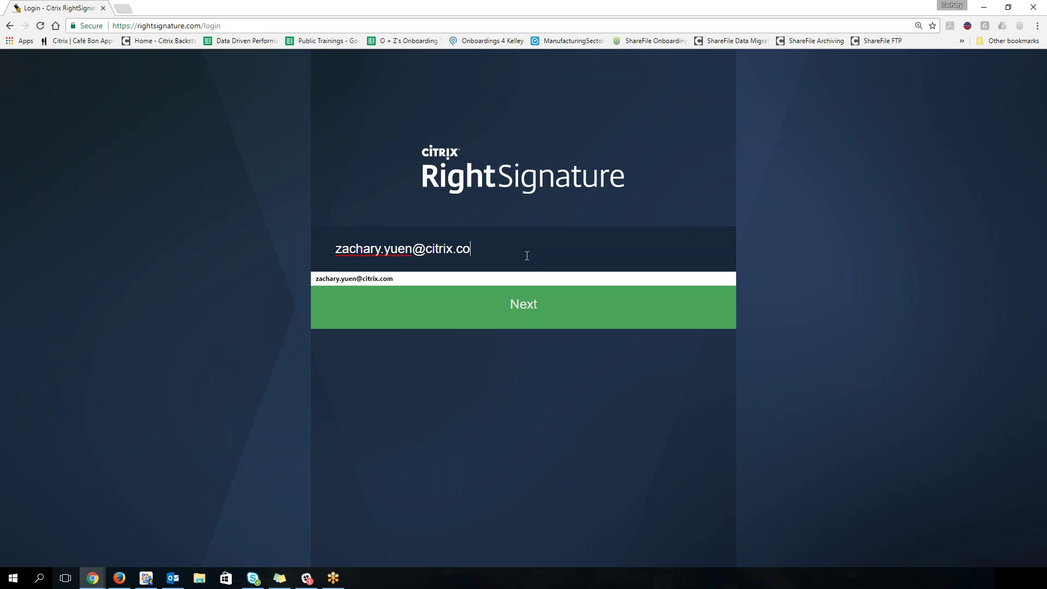
left_click(562, 306)
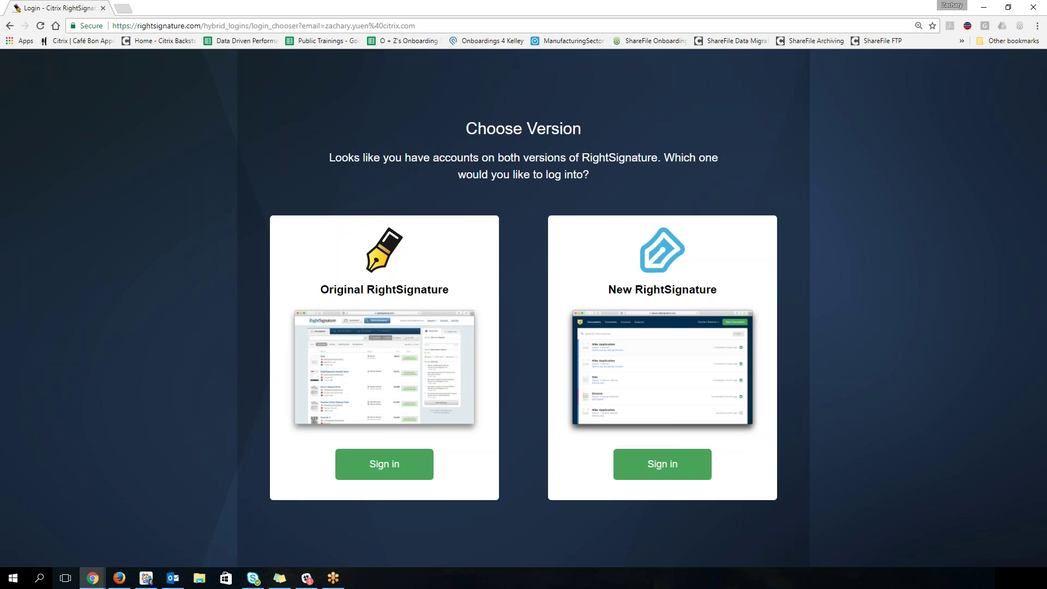
Step: Choose New RightSignature and submit the account password
left_click(679, 453)
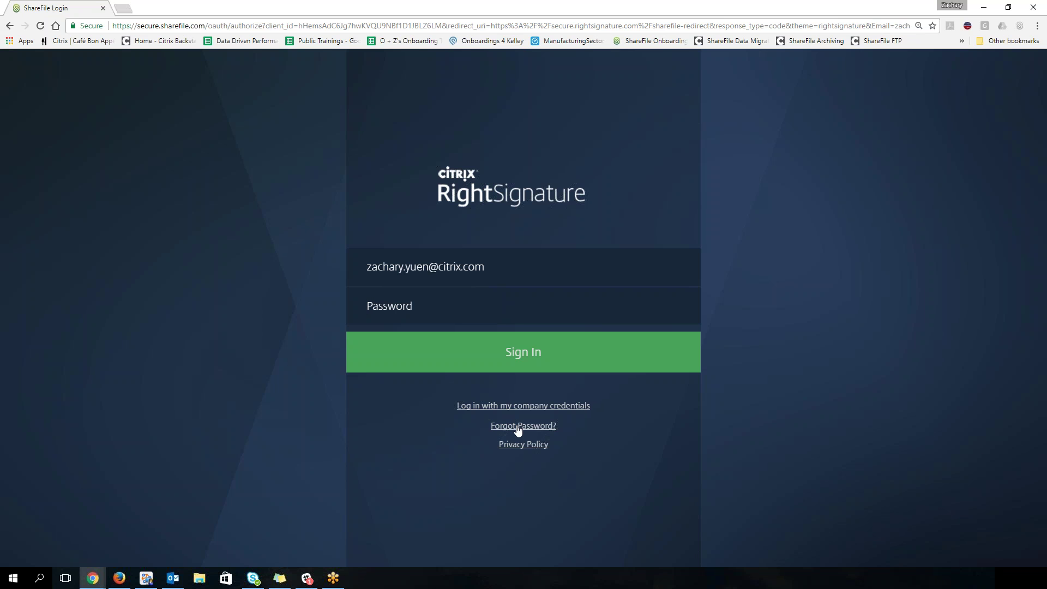
left_click(434, 299)
type("••••••••••")
left_click(484, 349)
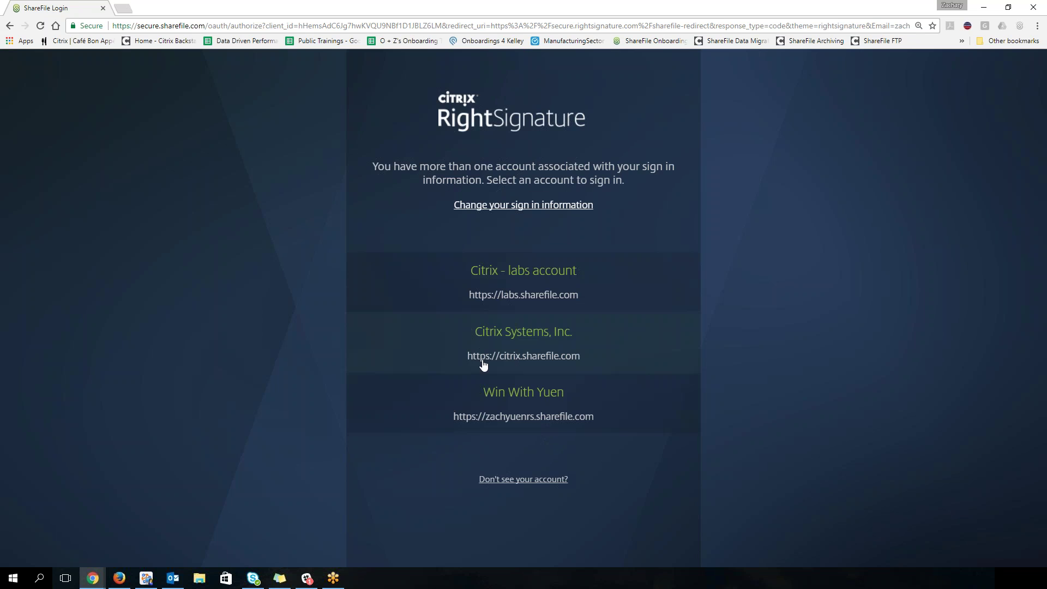
Step: Enter the third linked account and scroll through its Documents list, ending at the top
left_click(480, 412)
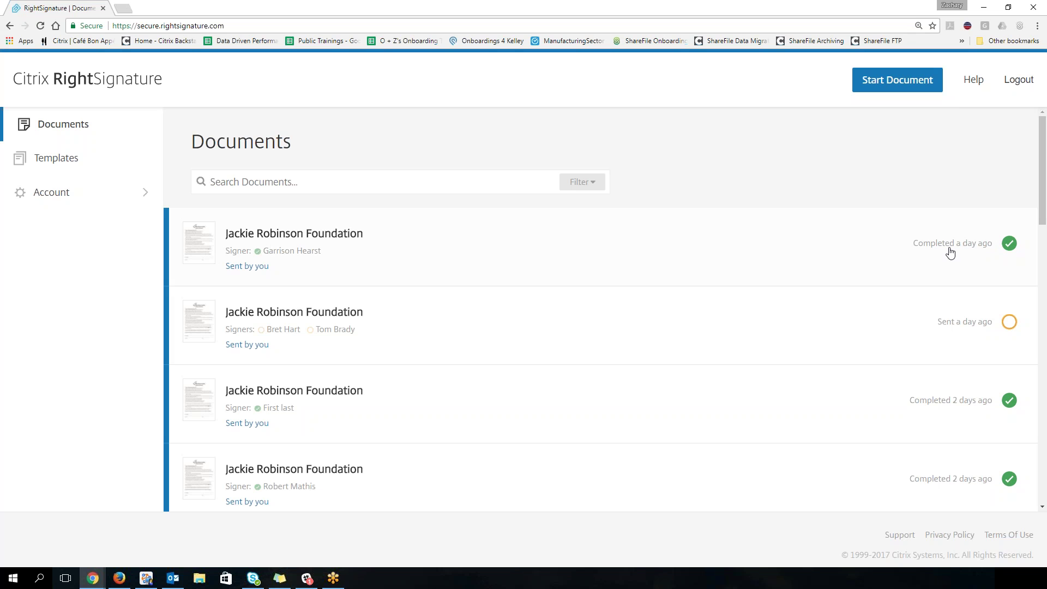
scroll(675, 358, "down", 4)
scroll(677, 355, "up", 2)
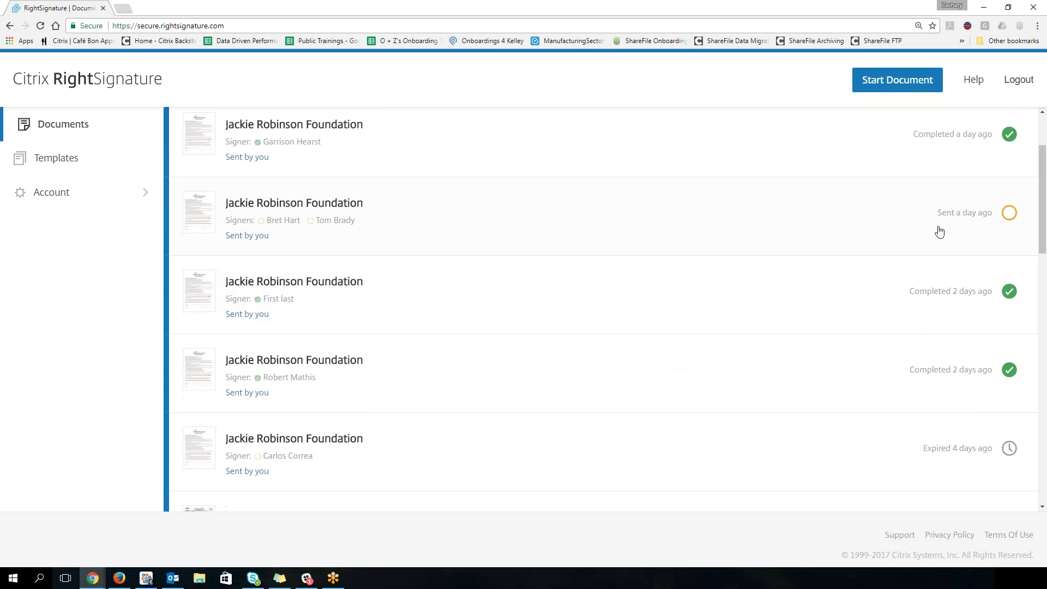
scroll(779, 338, "down", 2)
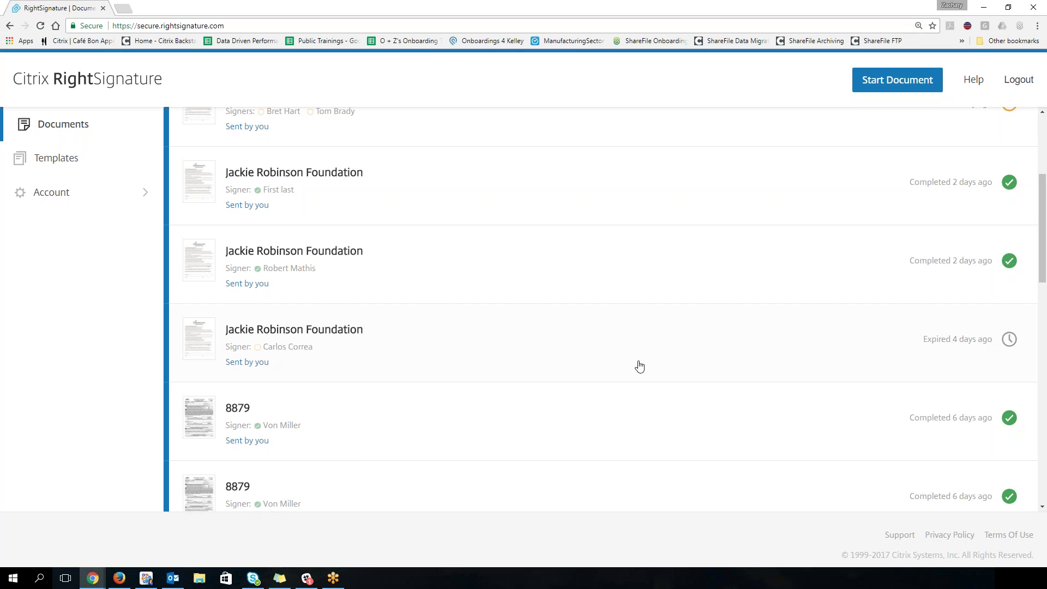
scroll(637, 365, "down", 3)
scroll(638, 364, "down", 2)
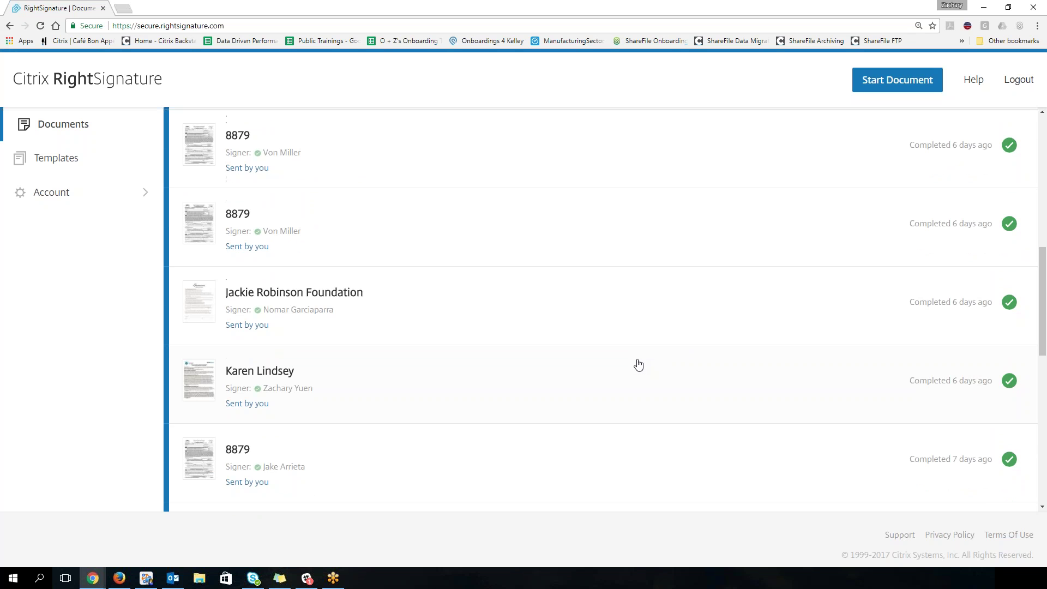
scroll(638, 364, "up", 10)
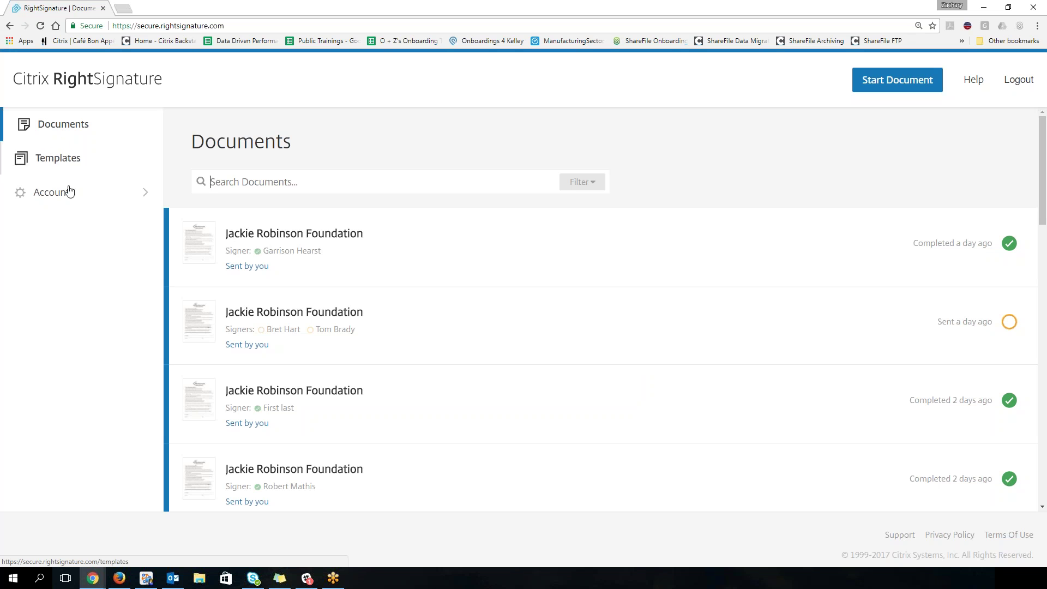
Step: Go to Account > Settings to view the user and account information
left_click(38, 196)
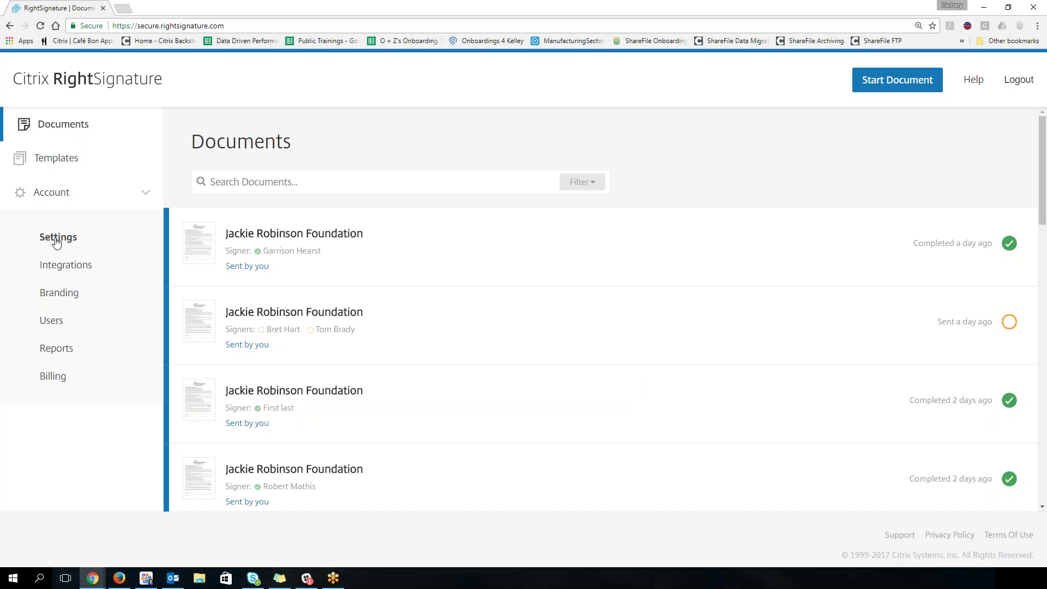
left_click(57, 241)
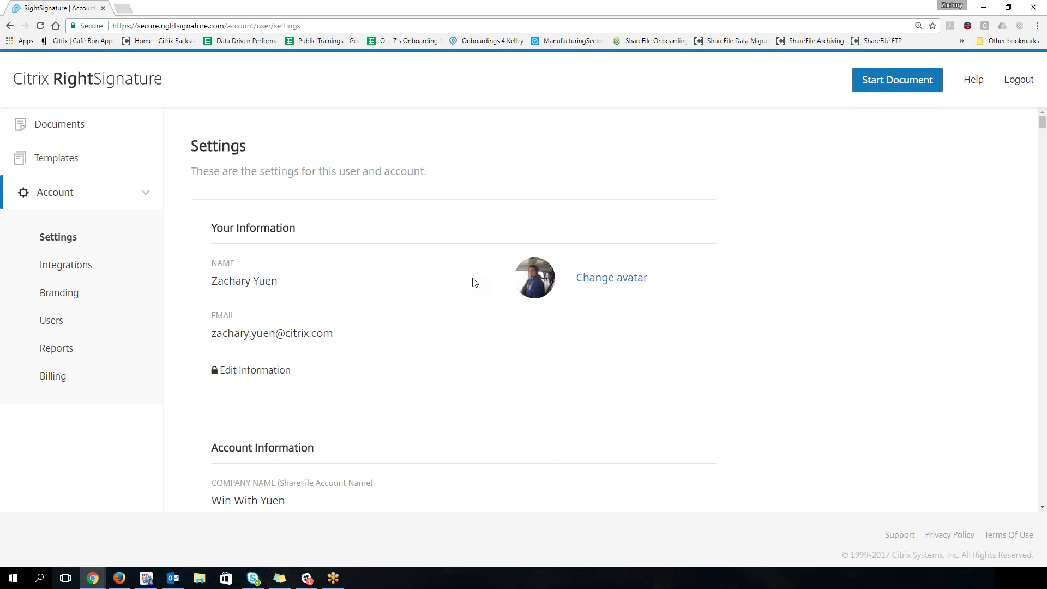
Step: Scroll the Settings page down to the 'Require passcode for documents' option
scroll(475, 289, "down", 4)
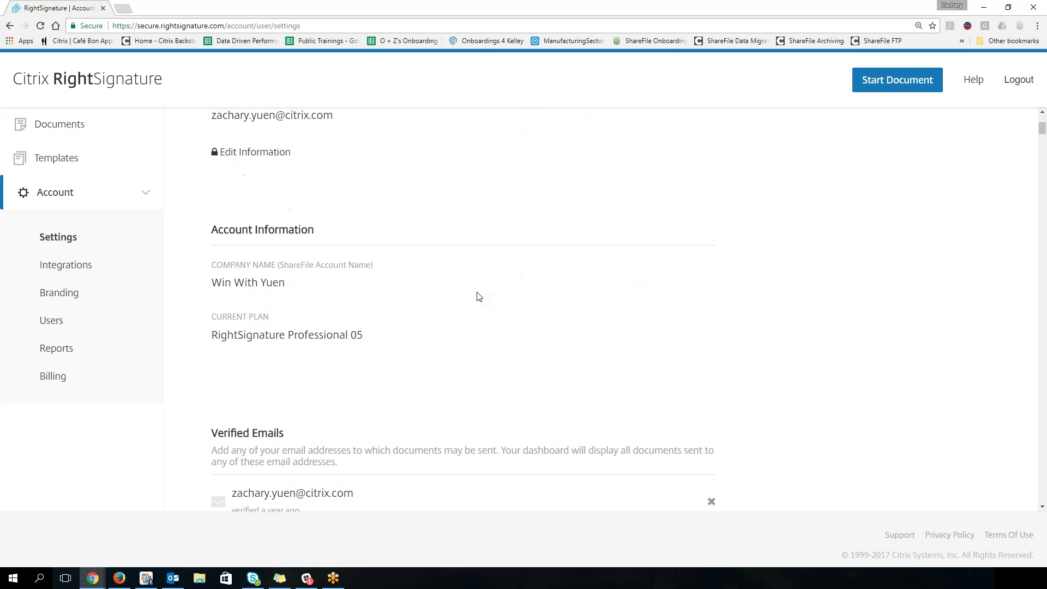
scroll(478, 297, "down", 2)
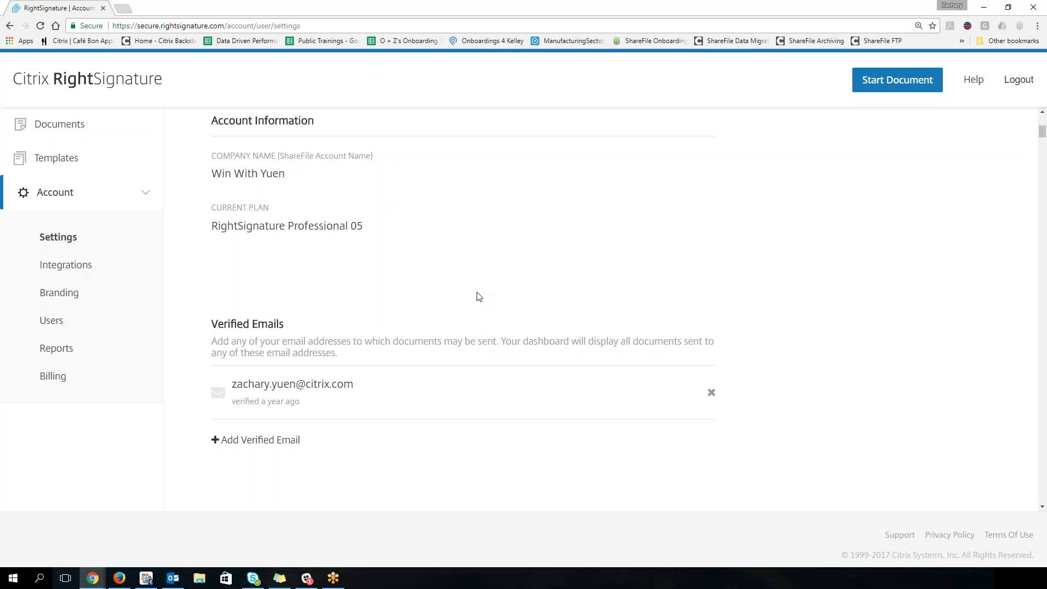
scroll(477, 295, "down", 1)
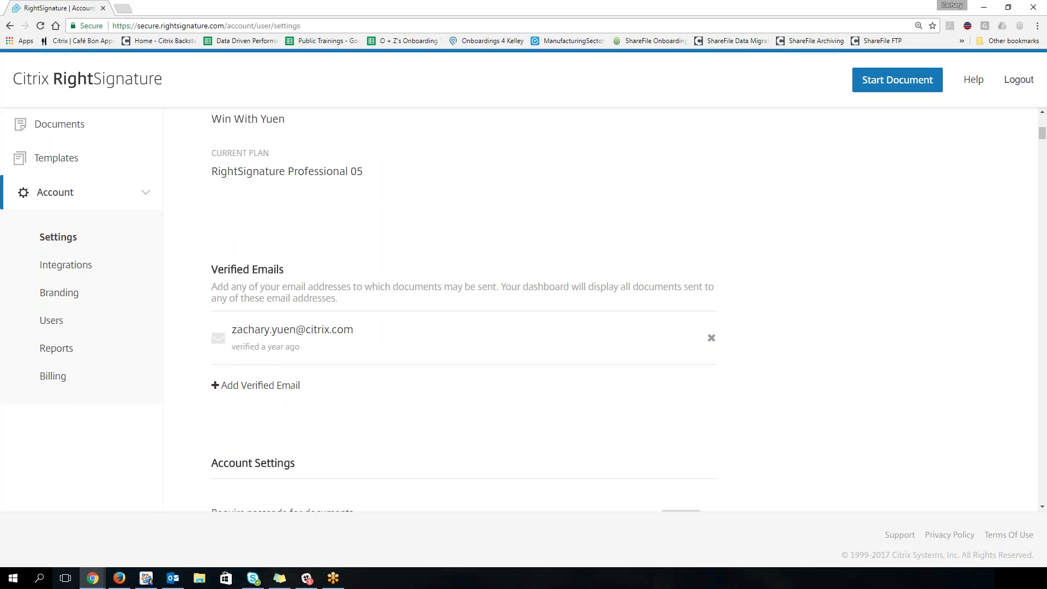
scroll(325, 350, "down", 3)
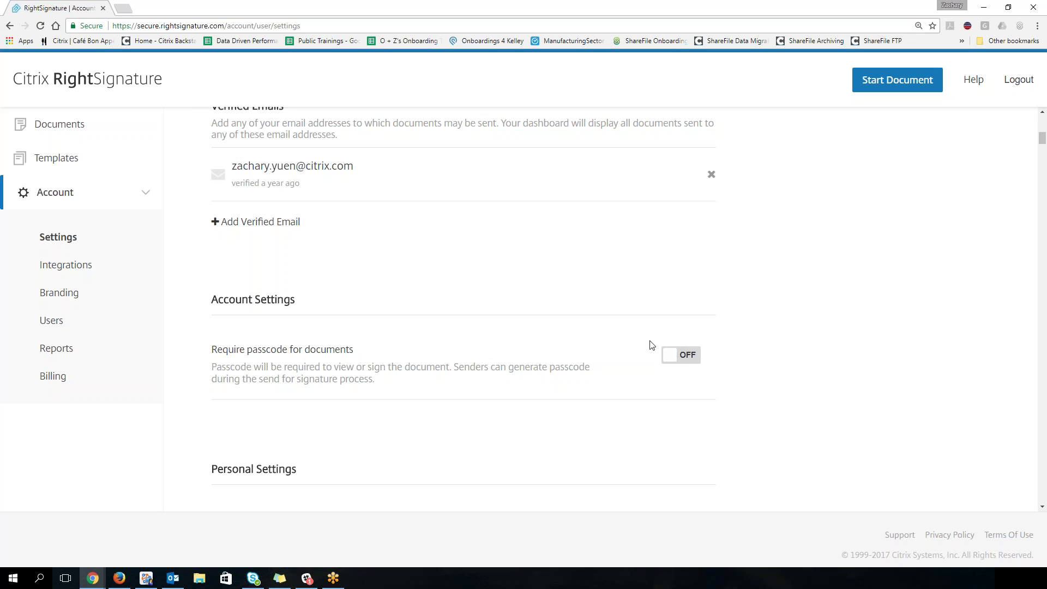
scroll(651, 345, "up", 1)
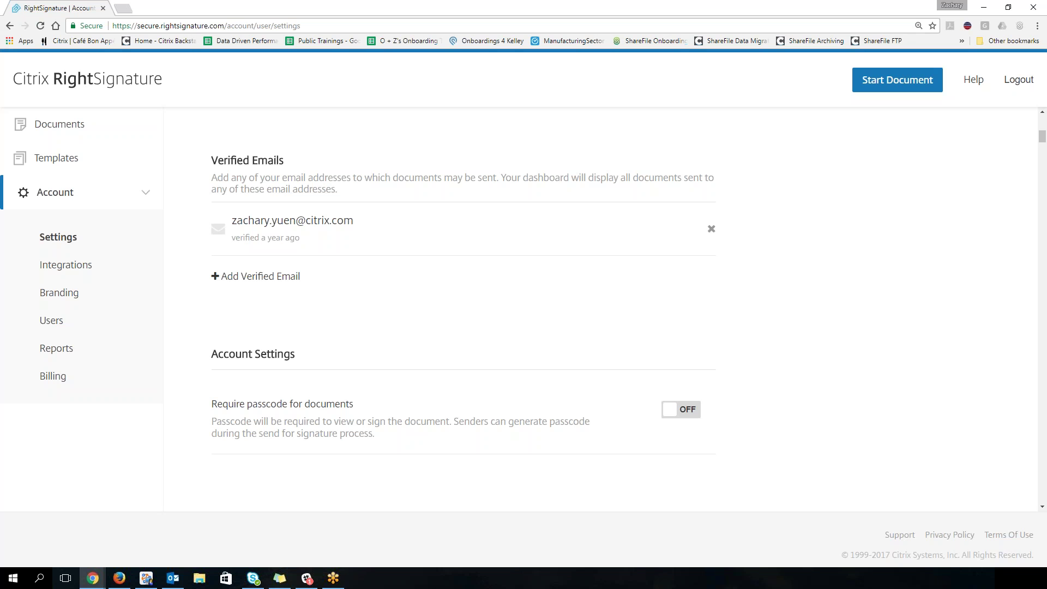
Step: Turn on 'Require passcode for documents', leaving document-viewed notifications off
left_click(677, 416)
scroll(548, 297, "down", 7)
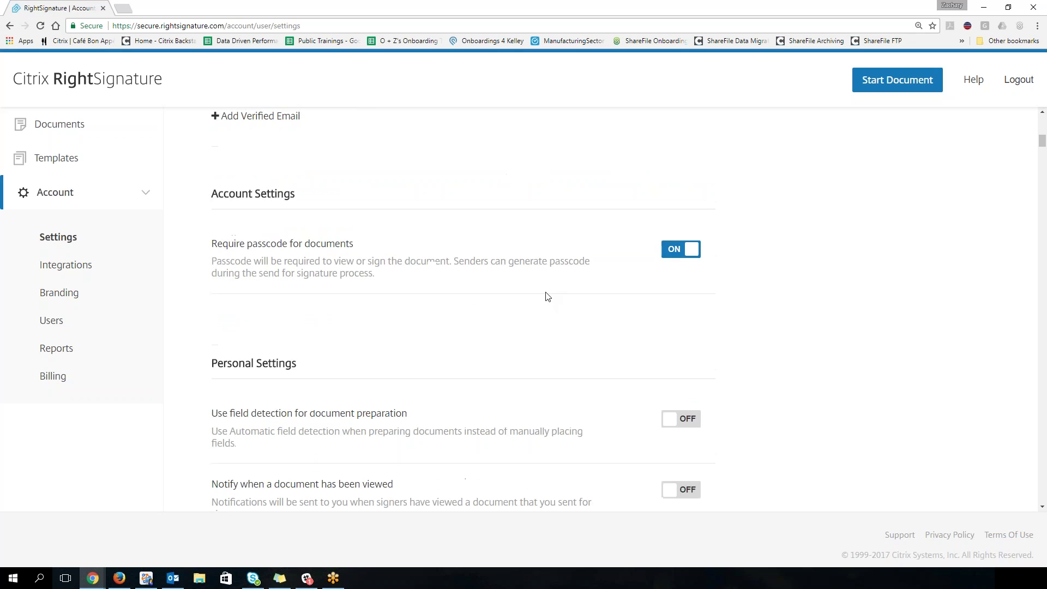
scroll(548, 296, "down", 2)
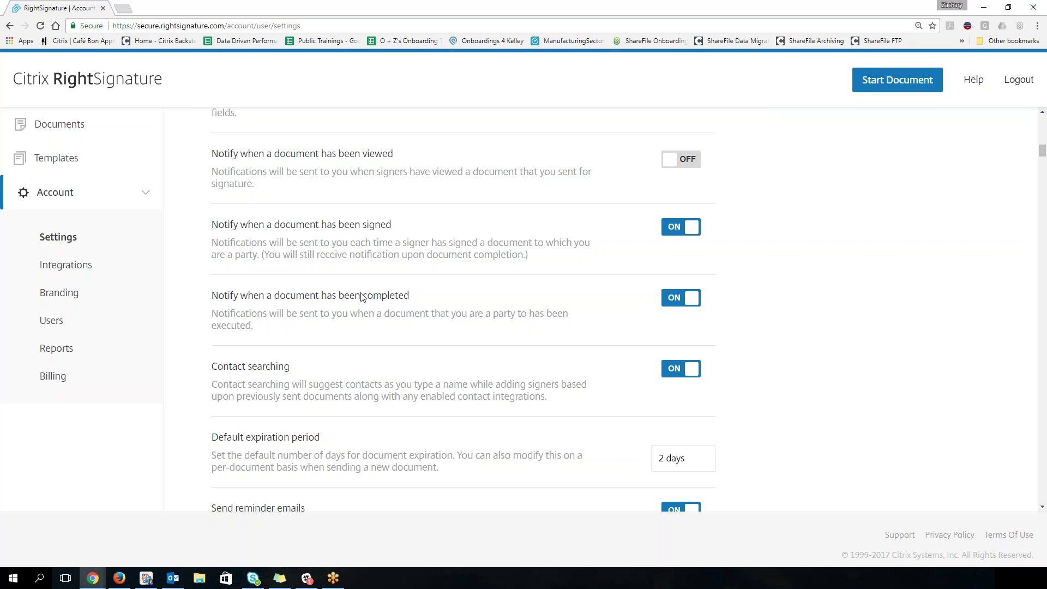
left_click(687, 165)
left_click(686, 166)
scroll(540, 280, "down", 1)
scroll(539, 286, "down", 4)
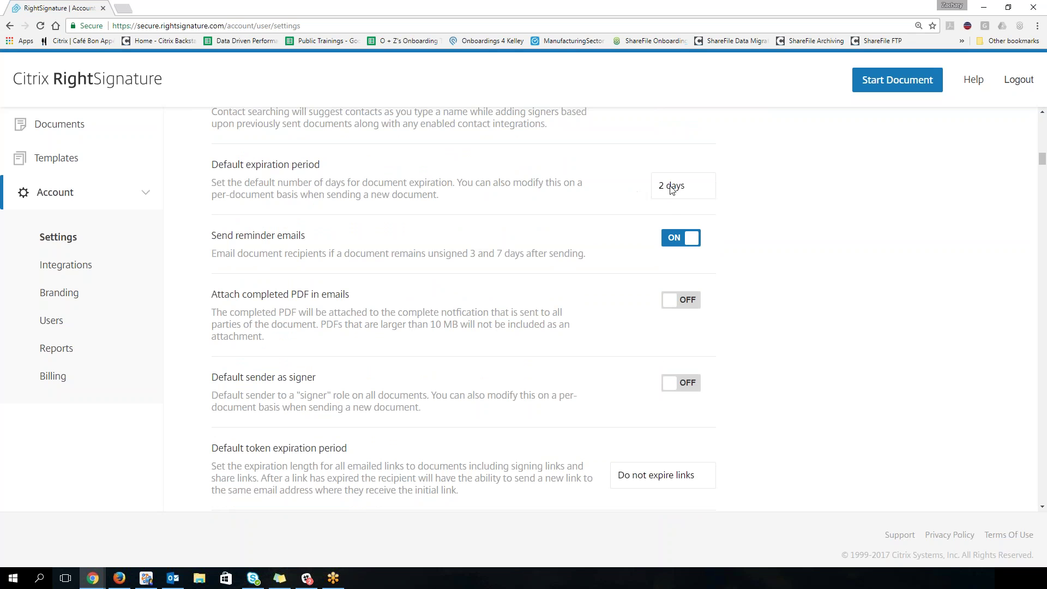
left_click(685, 190)
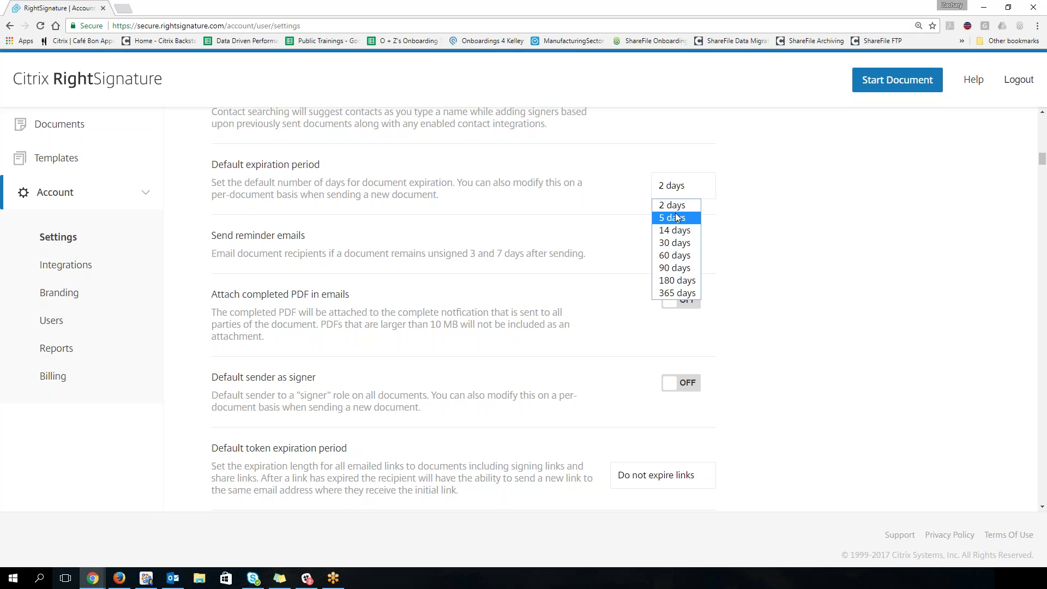
left_click(717, 225)
scroll(614, 365, "down", 5)
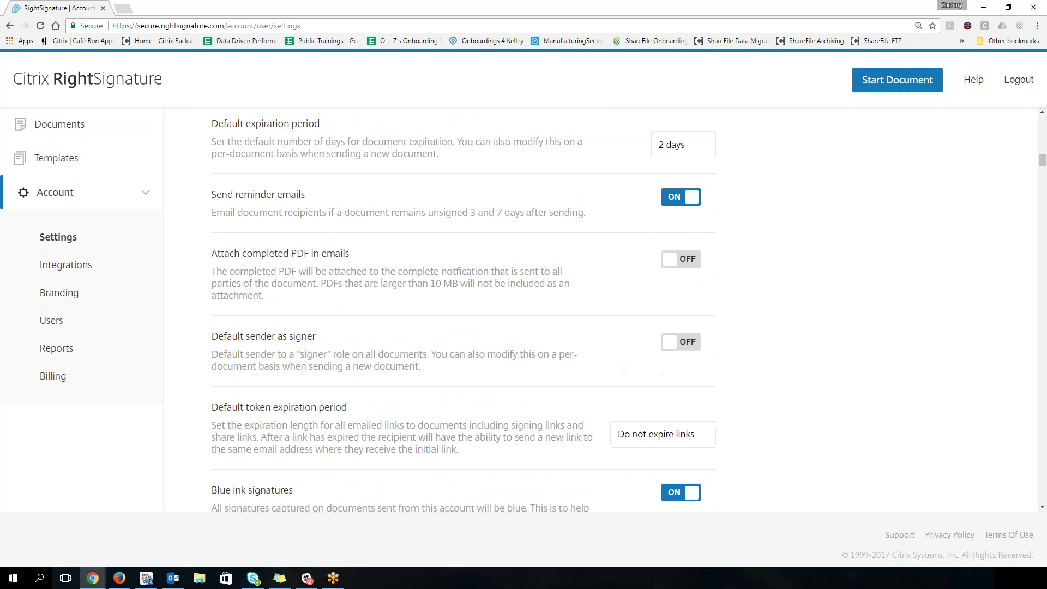
scroll(235, 225, "down", 1)
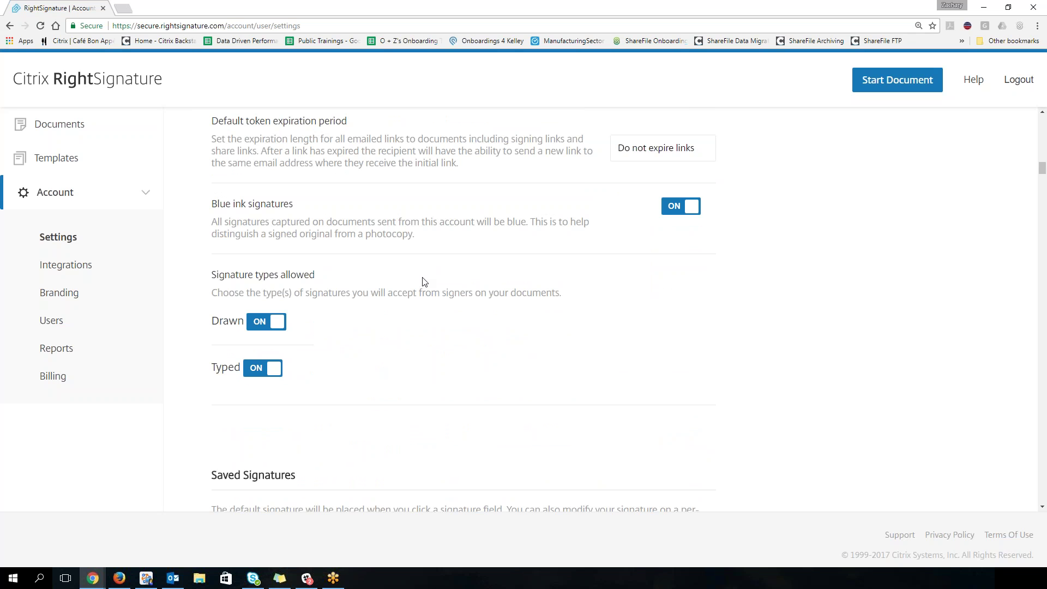
scroll(424, 282, "up", 1)
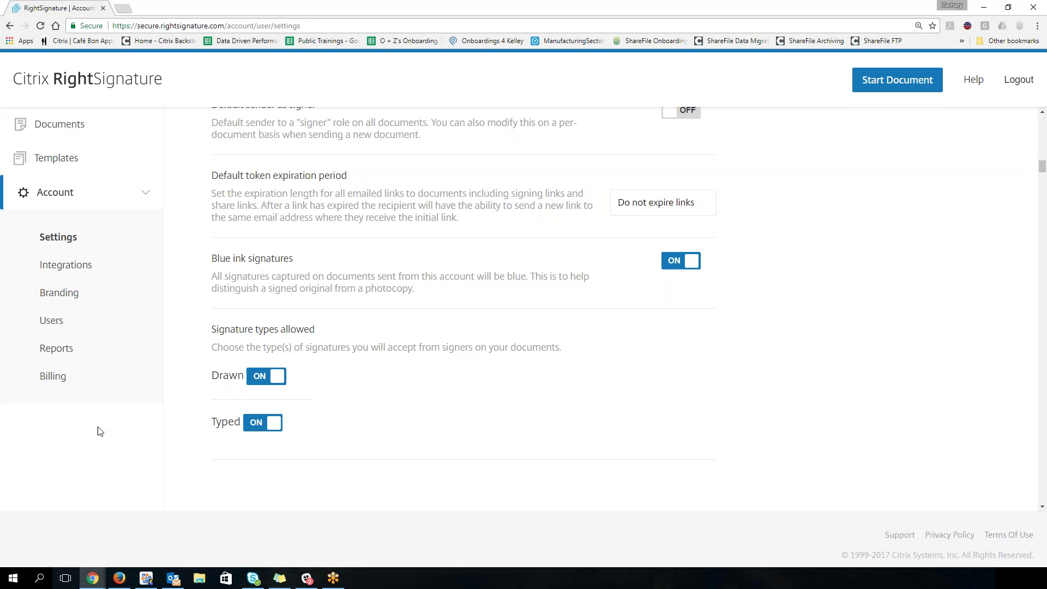
Step: Open the Integrations page and scroll through the app connections down to Dropbox
left_click(67, 271)
scroll(420, 297, "up", 3)
scroll(420, 296, "up", 18)
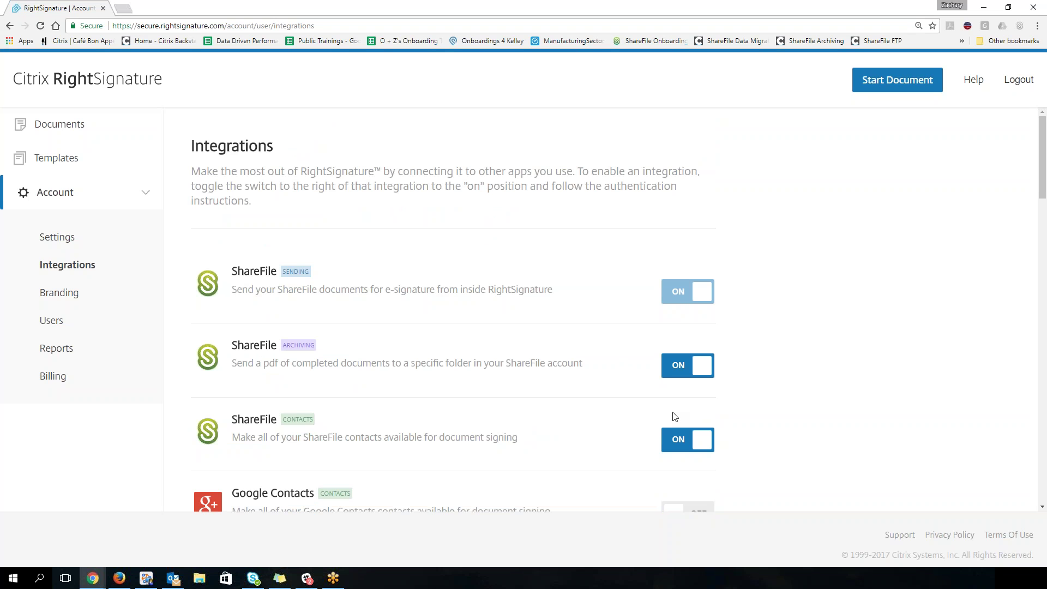
scroll(674, 417, "down", 5)
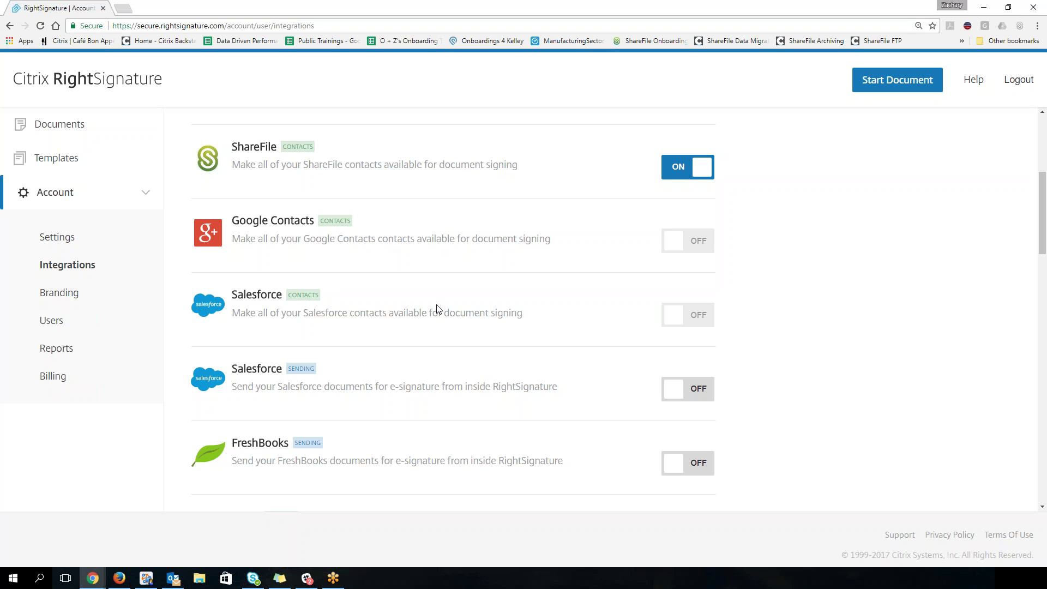
scroll(489, 353, "down", 9)
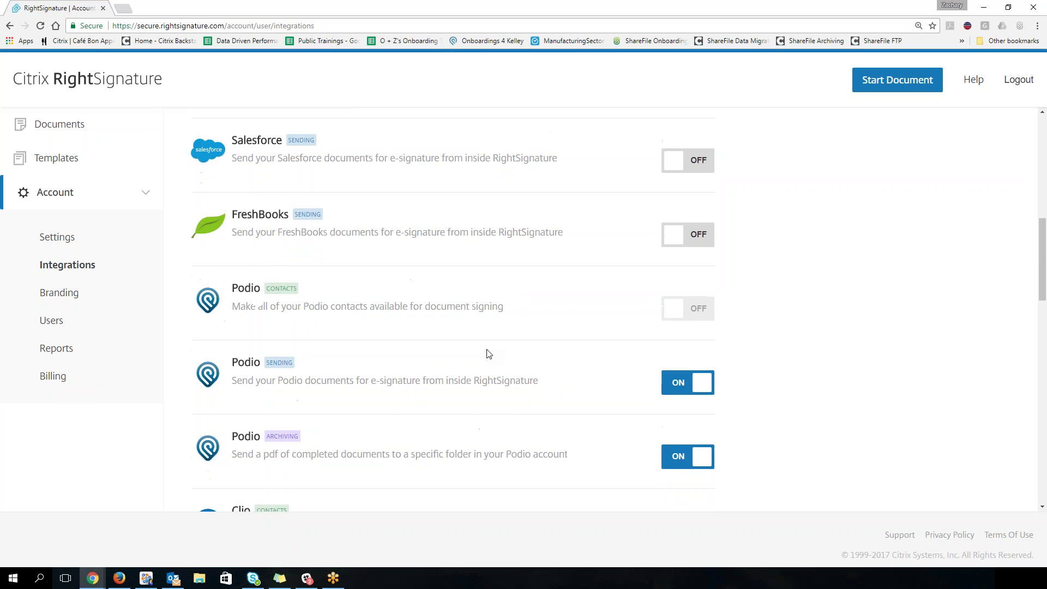
scroll(489, 354, "down", 3)
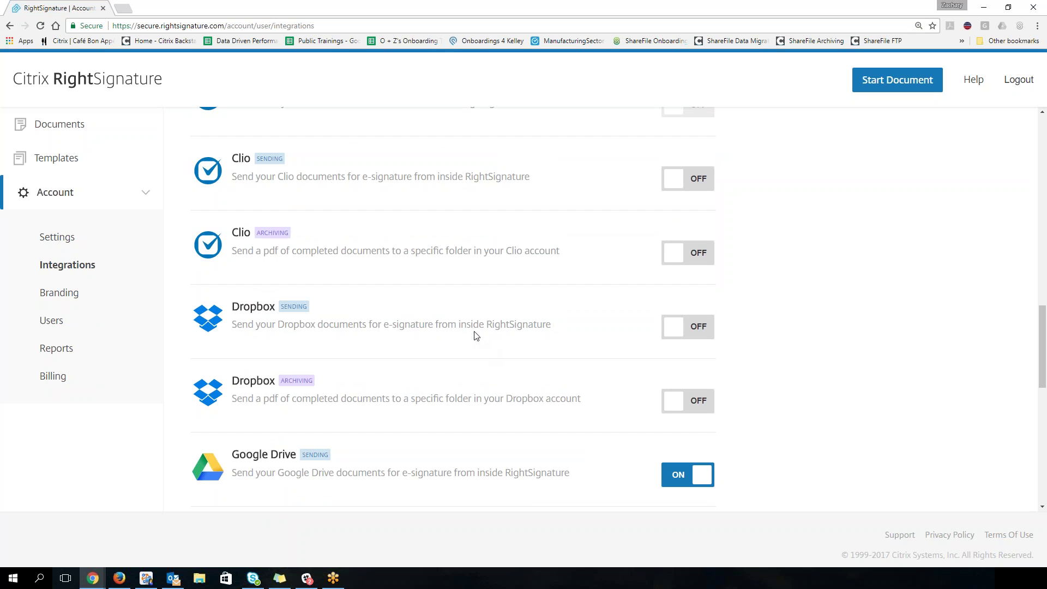
scroll(476, 335, "down", 3)
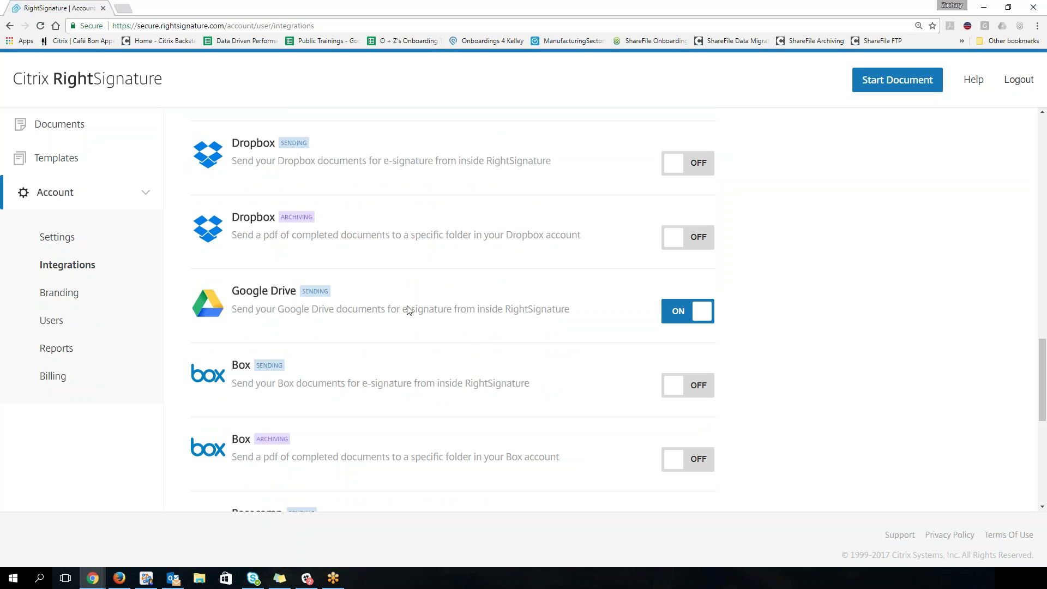
scroll(408, 310, "down", 5)
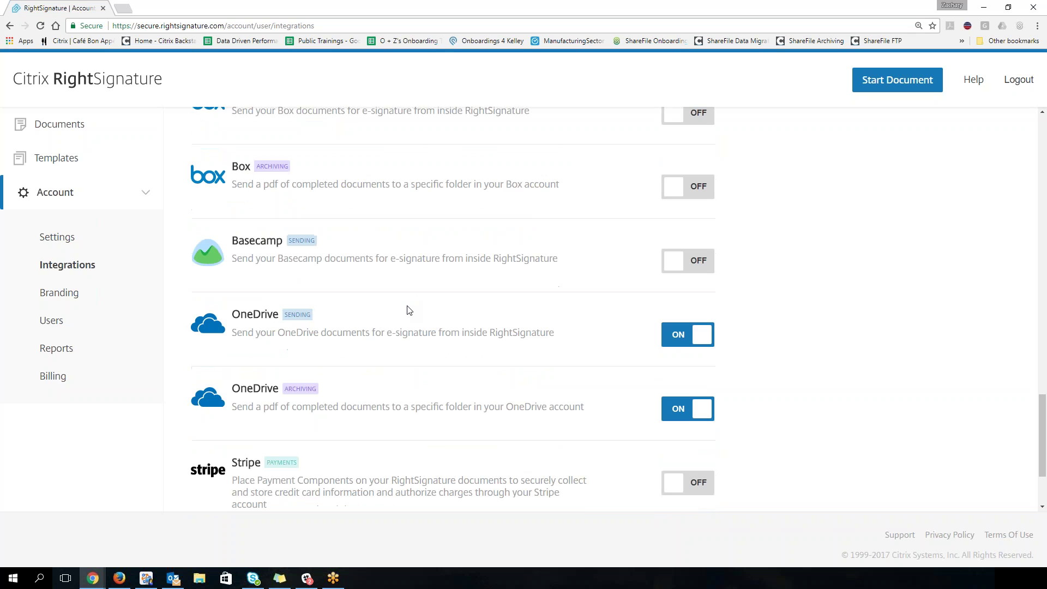
scroll(512, 360, "down", 1)
scroll(529, 344, "up", 4)
scroll(528, 342, "up", 4)
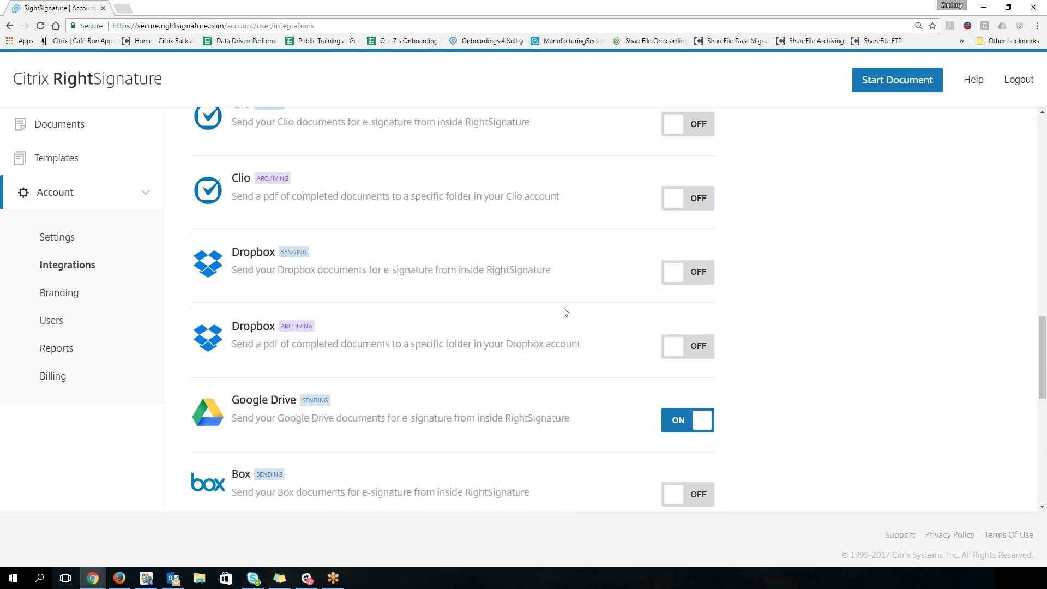
left_click(694, 273)
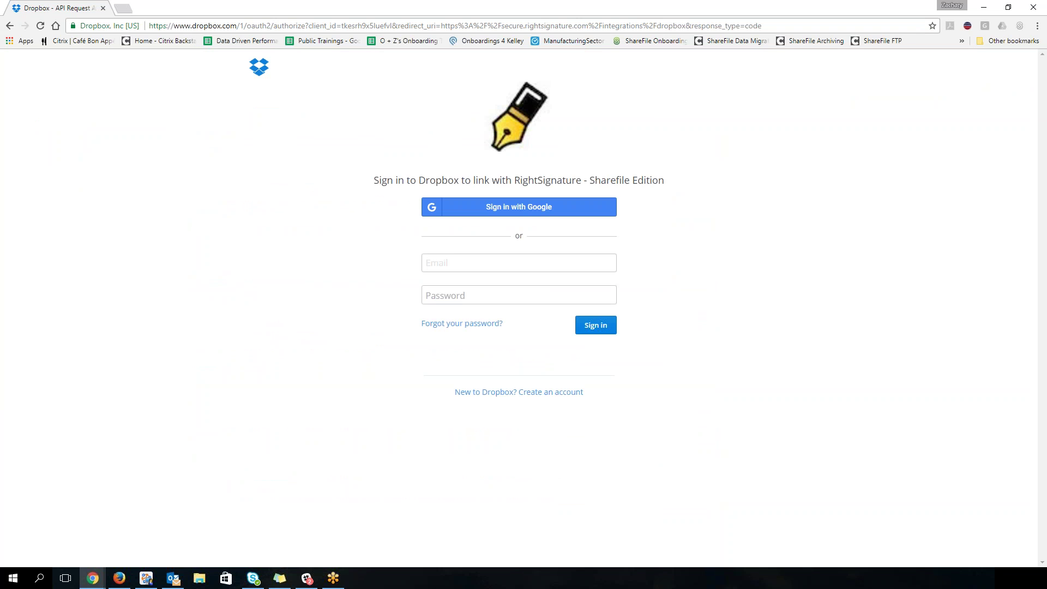
left_click(10, 25)
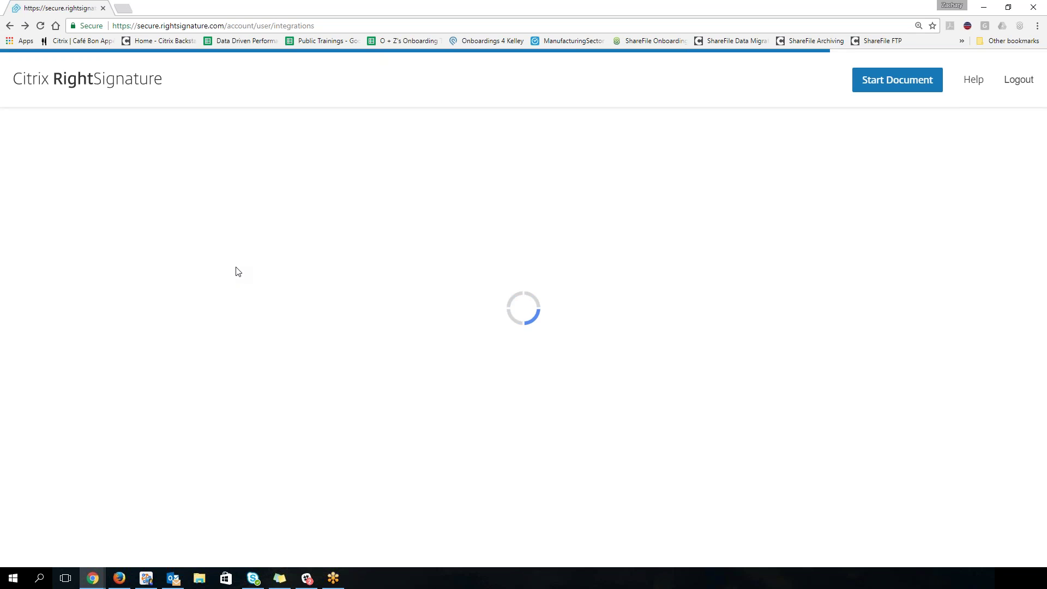
left_click(57, 294)
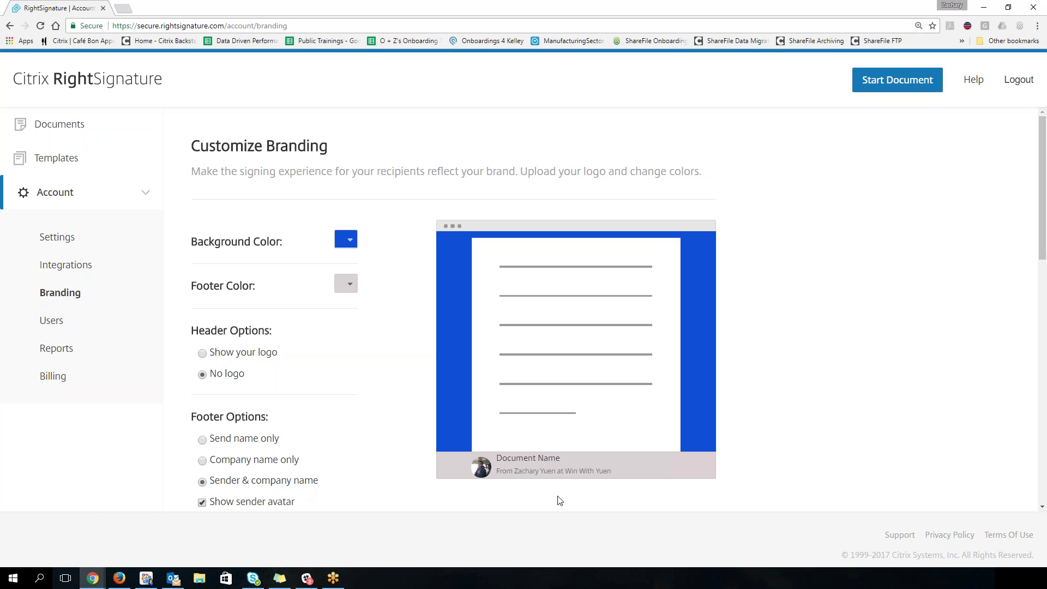
Step: Set the footer back to sender and company name, keeping background colour #114fd6
left_click(204, 463)
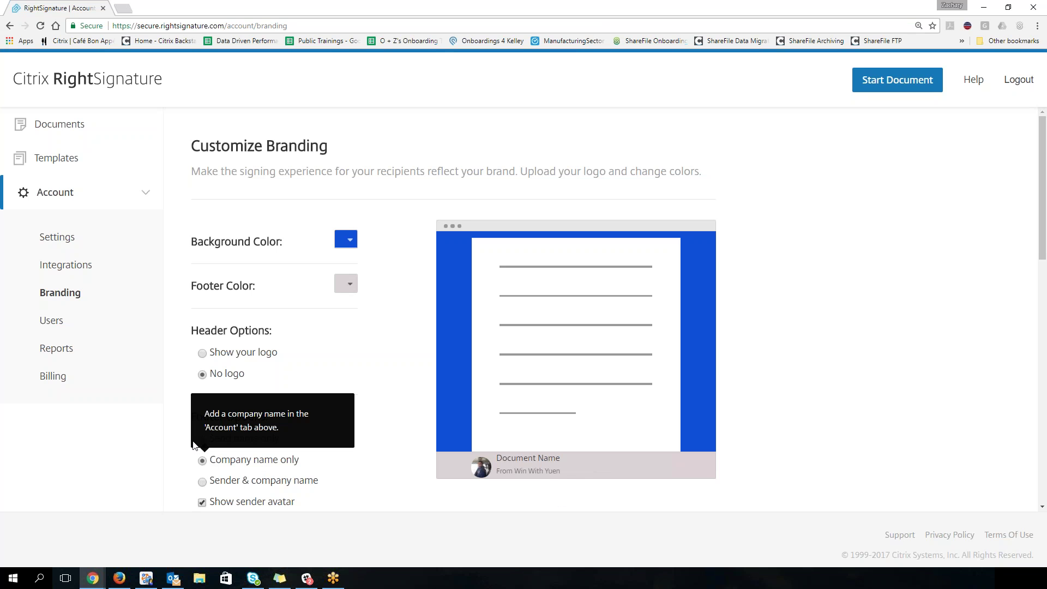
left_click(202, 439)
left_click(203, 484)
scroll(342, 443, "down", 2)
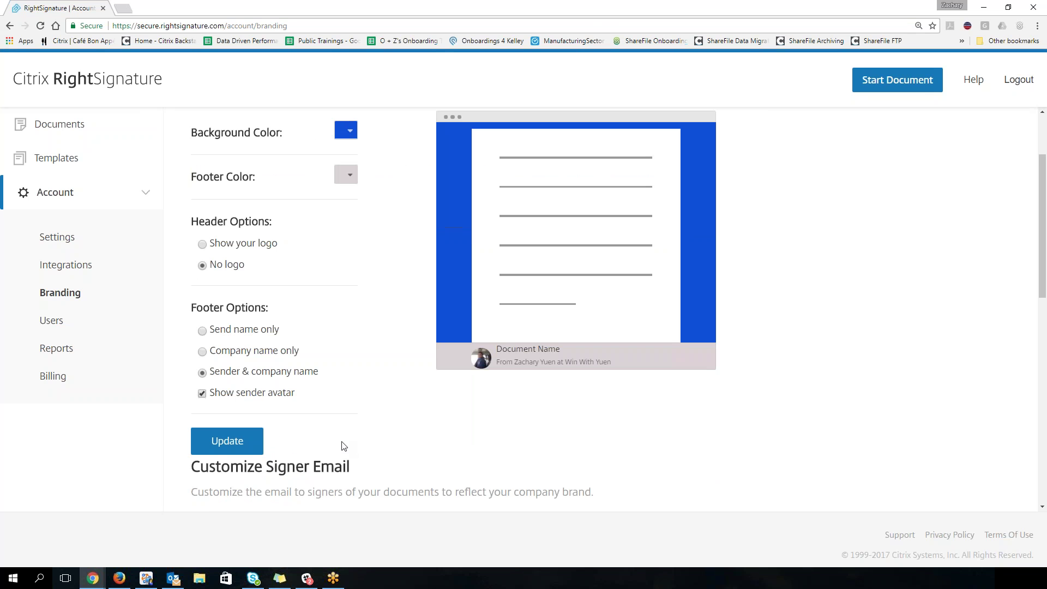
left_click(340, 136)
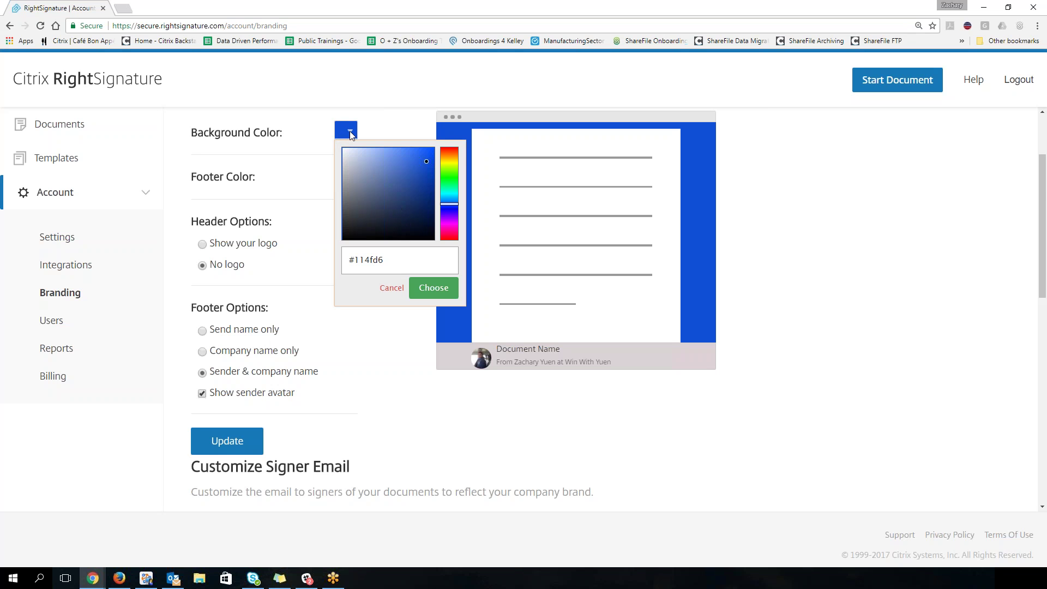
left_click(350, 130)
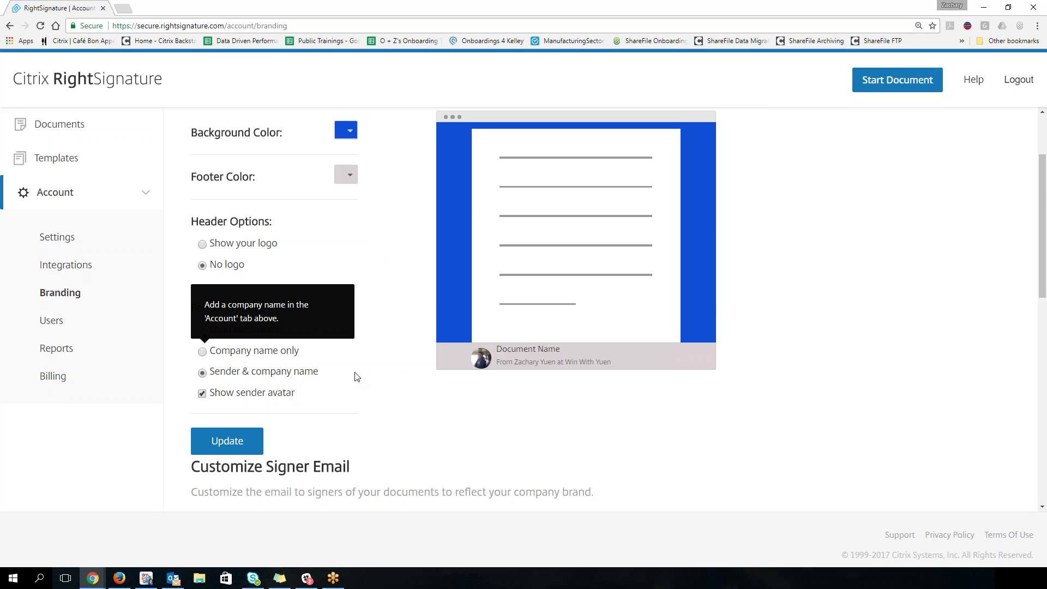
scroll(355, 382, "down", 5)
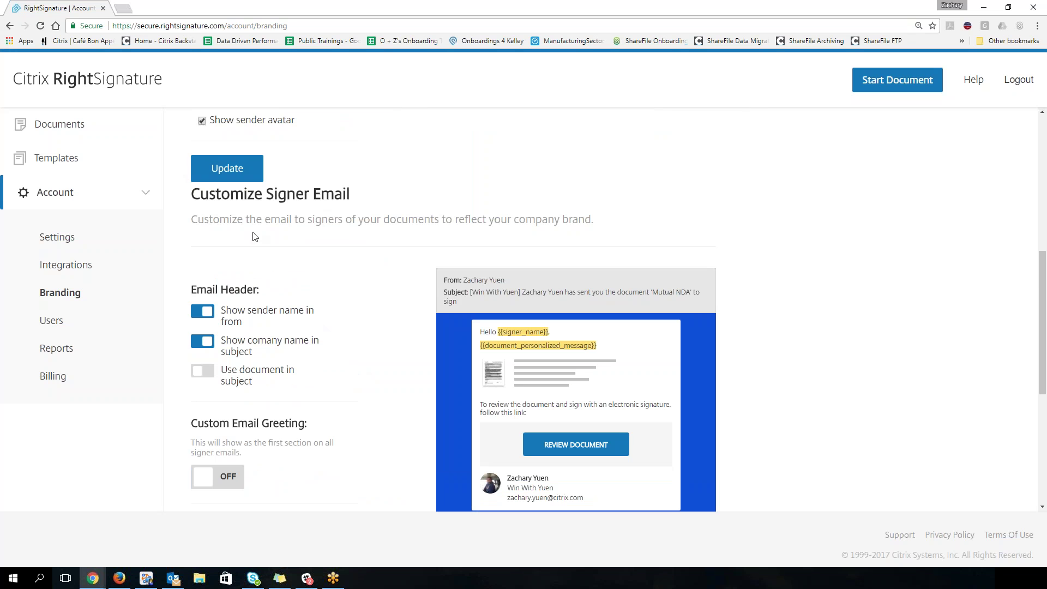
Step: Save the branding settings with Update
left_click(227, 169)
scroll(349, 333, "down", 2)
scroll(350, 331, "up", 1)
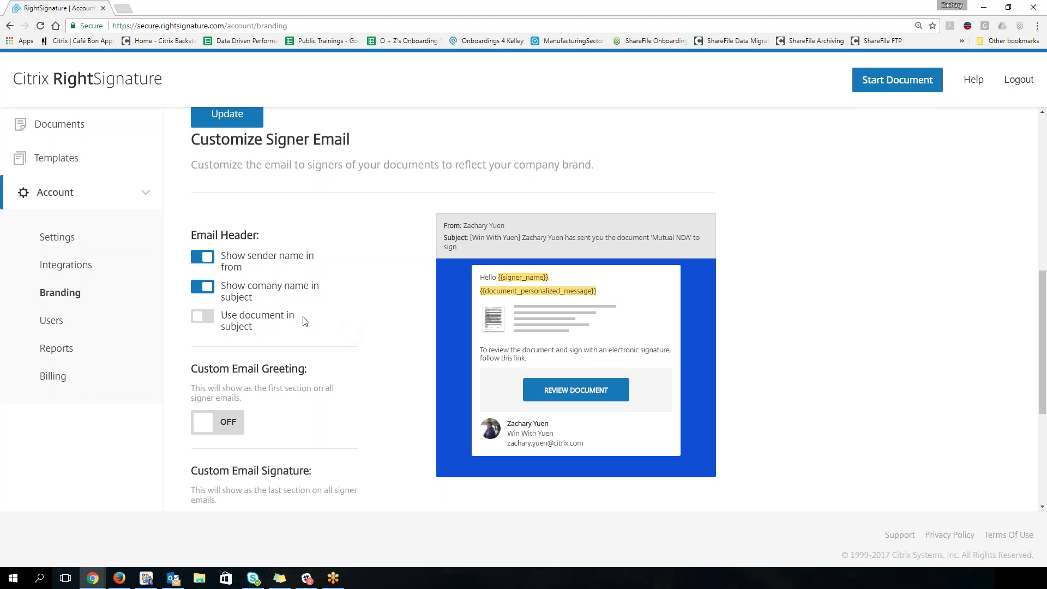
Step: Keep sender name in the From line and company name in the email subject
left_click(235, 257)
left_click(239, 287)
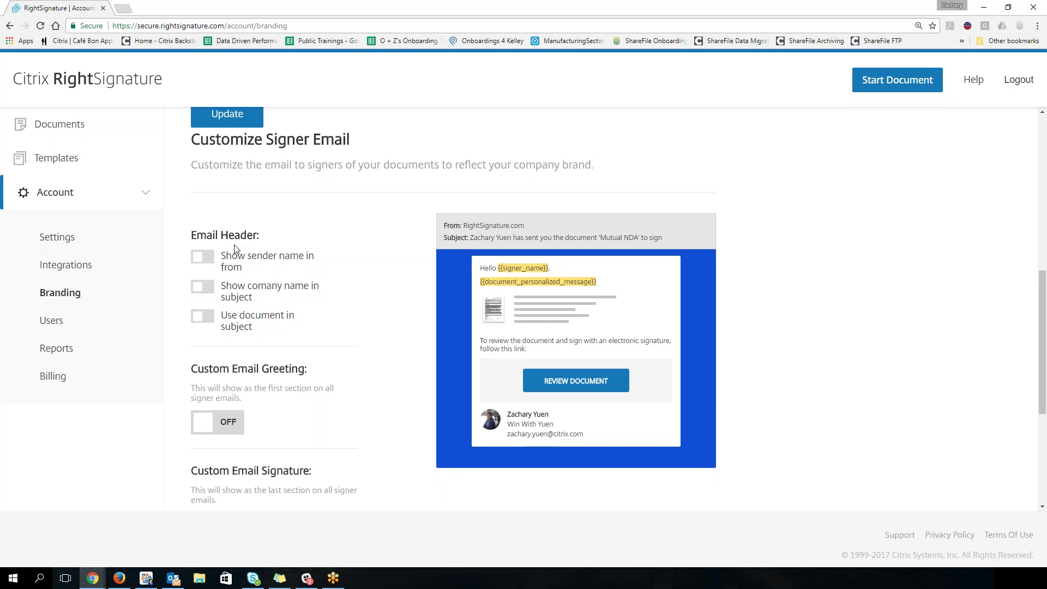
scroll(236, 250, "down", 1)
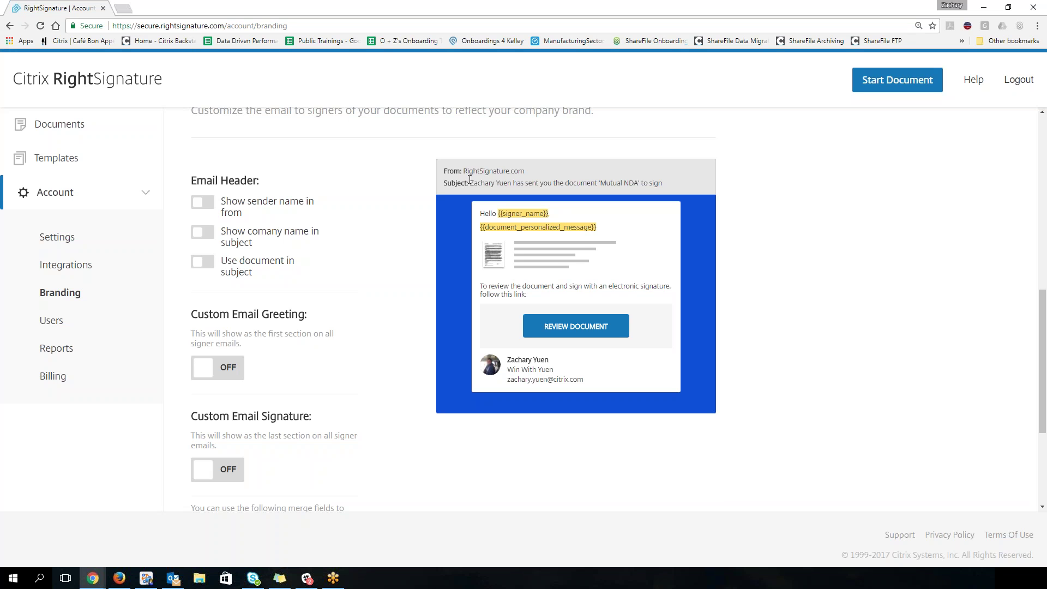
left_click(278, 198)
left_click(200, 238)
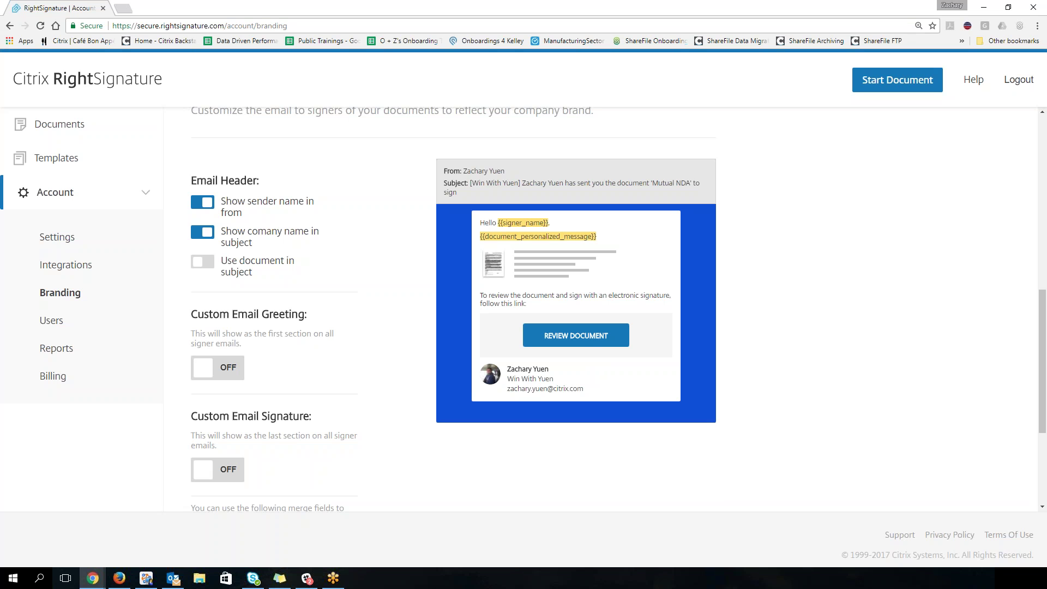
Step: Try the custom email greeting, leaving it switched off
scroll(457, 207, "down", 1)
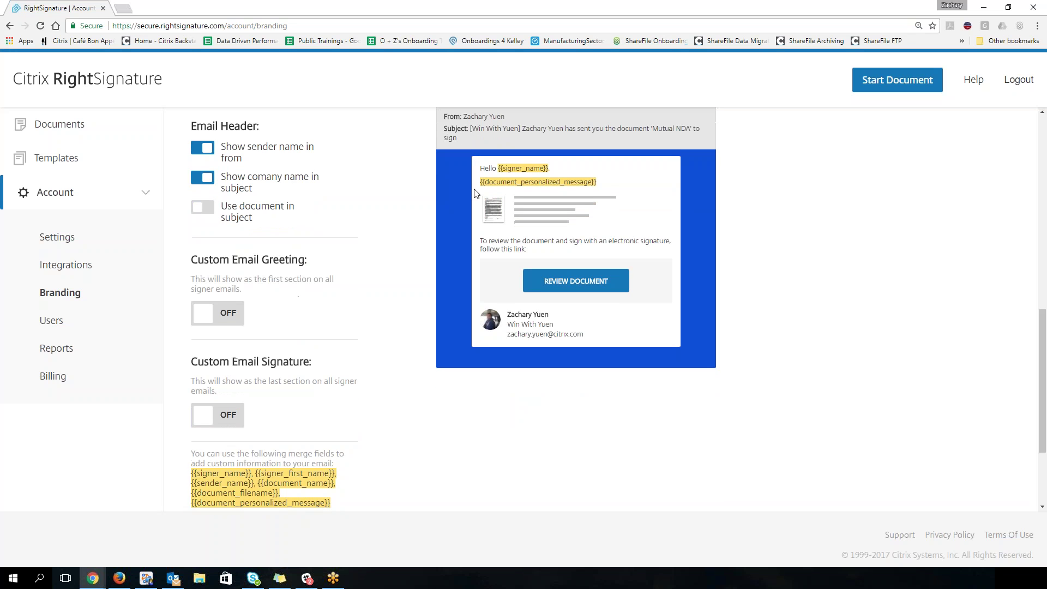
left_click(217, 313)
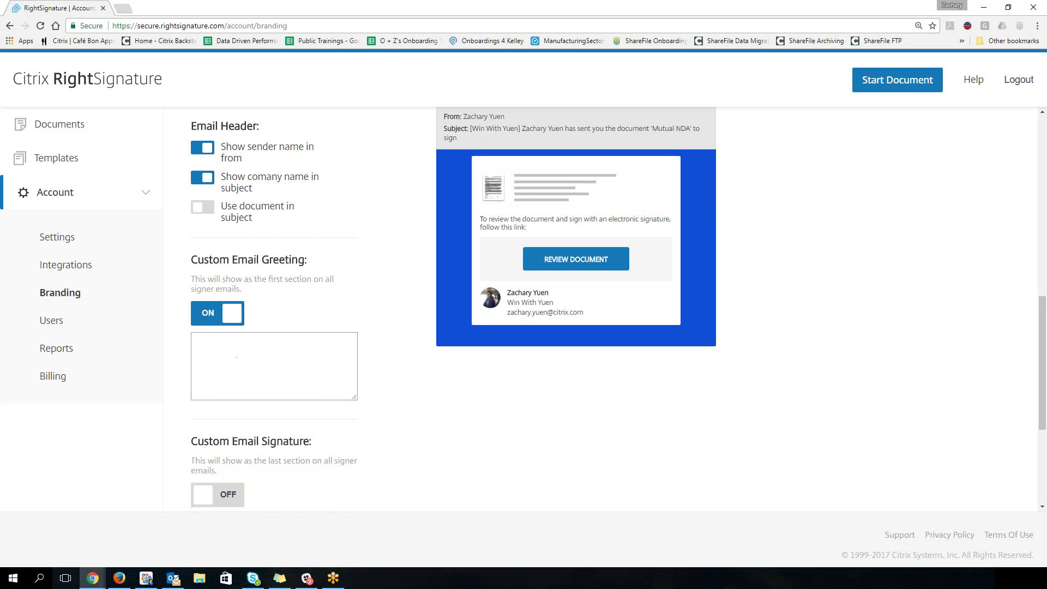
type("dsj;je;jfdhjbfd;lj'pr")
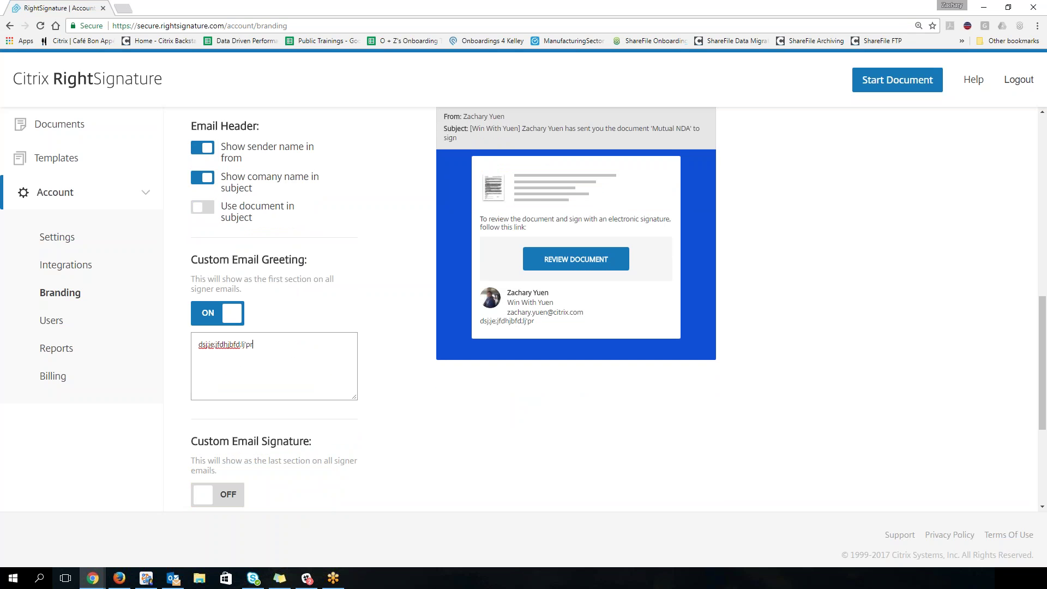
left_click(217, 312)
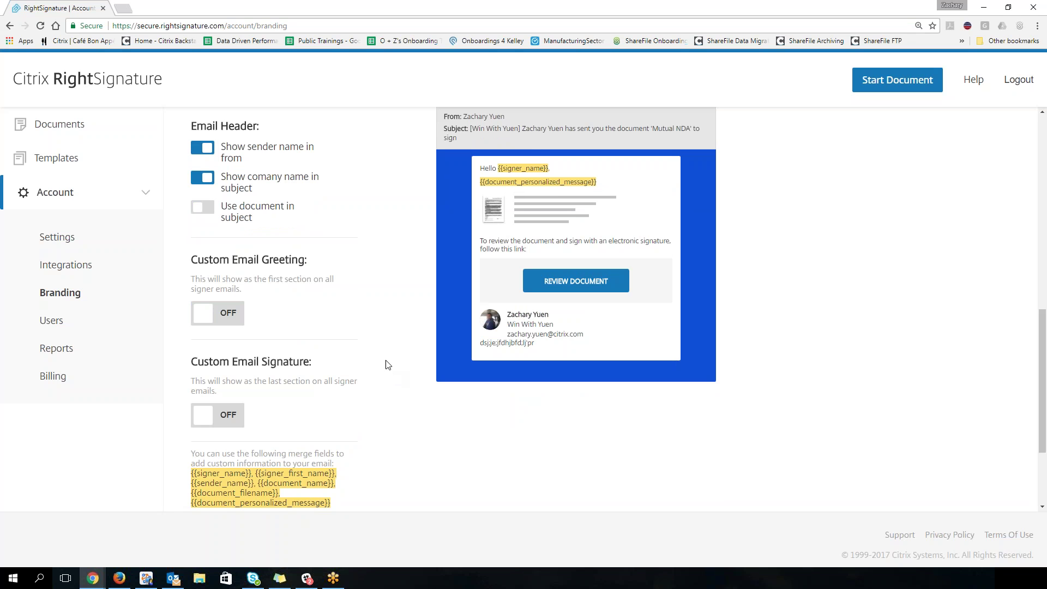
Step: Turn on the custom email signature and bring up Outlook
scroll(386, 362, "down", 1)
left_click(219, 364)
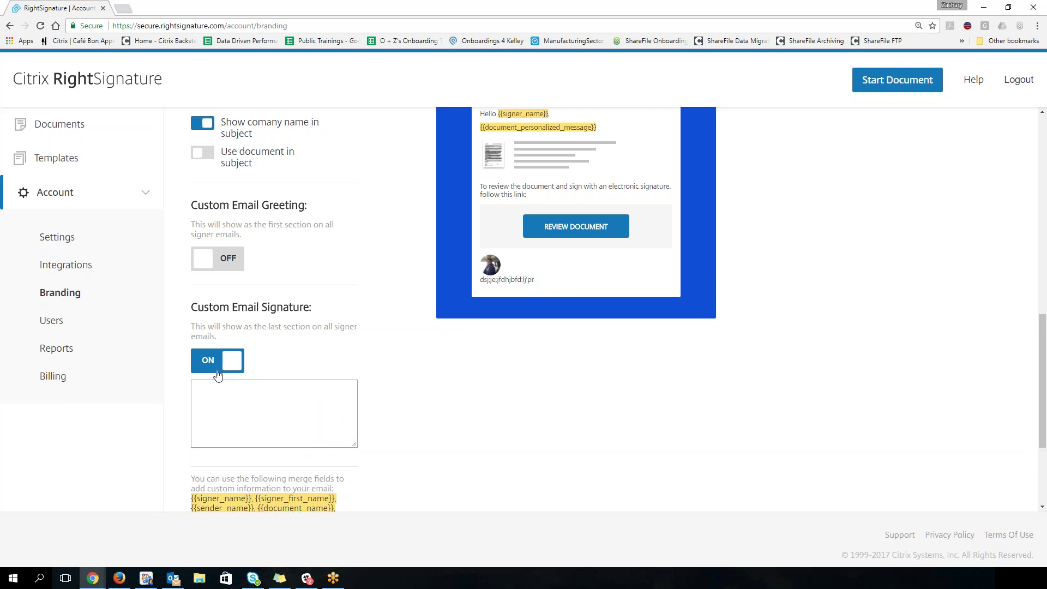
left_click(228, 362)
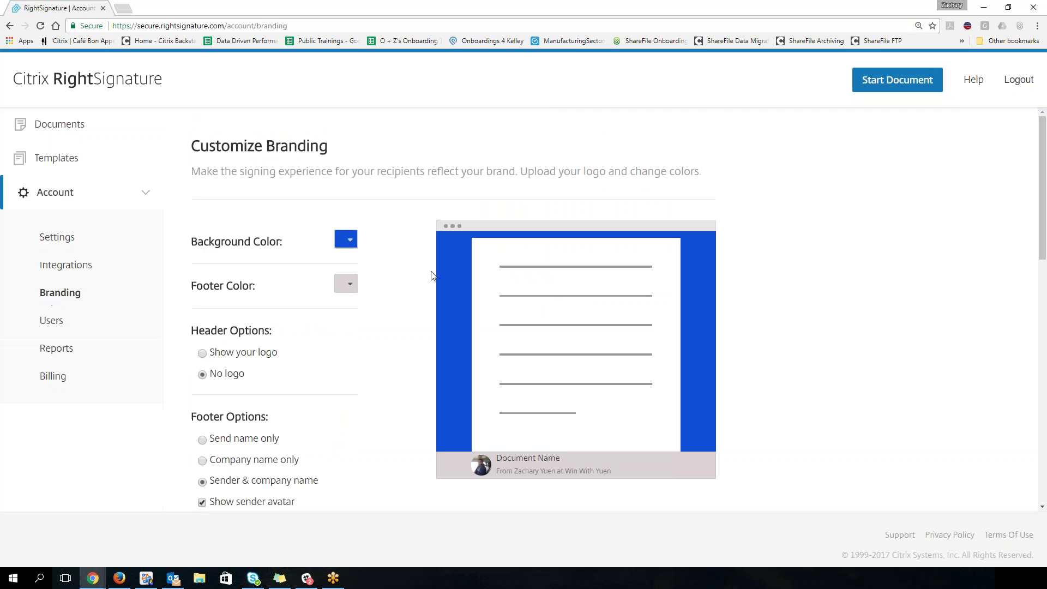
scroll(444, 299, "down", 10)
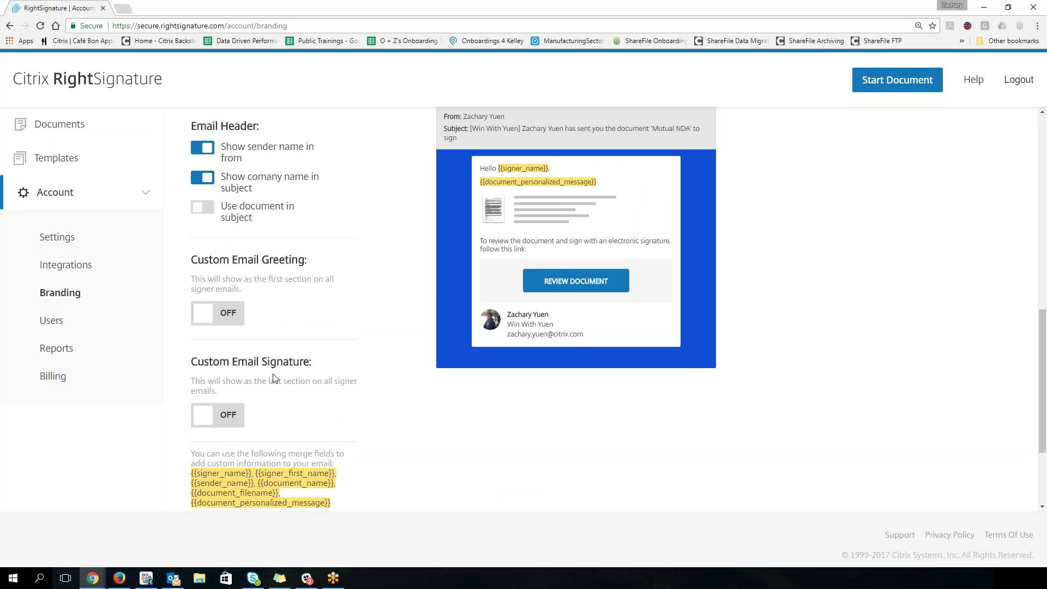
left_click(235, 414)
scroll(400, 315, "down", 2)
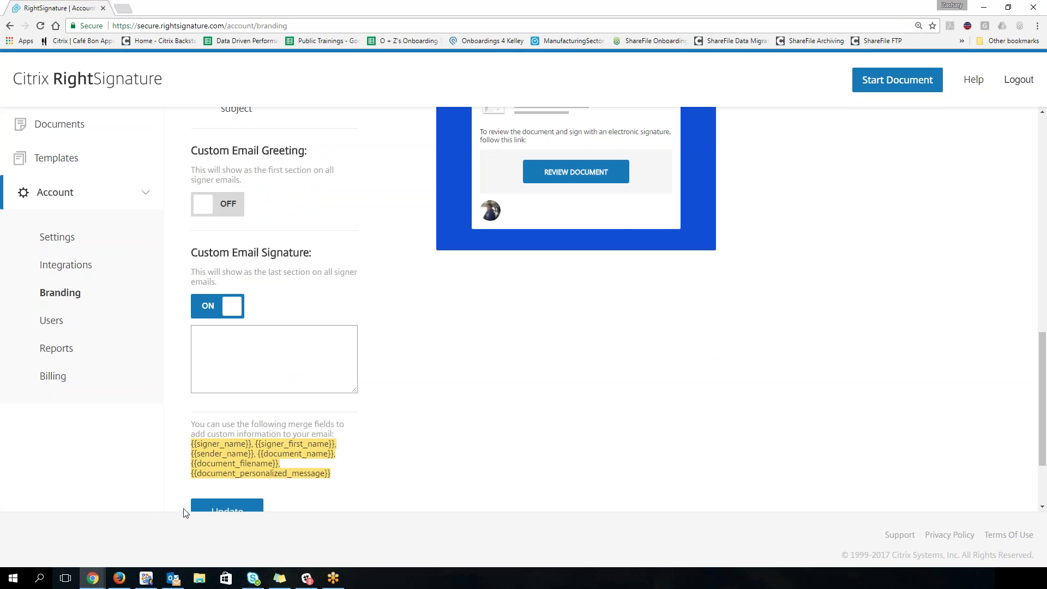
left_click(173, 578)
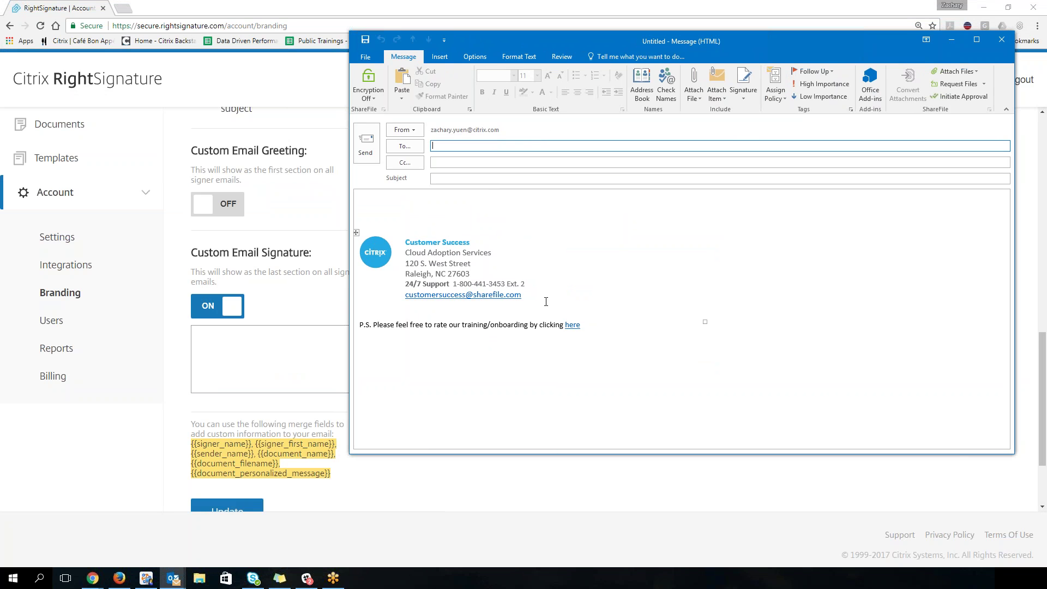
Step: Copy the Customer Success signature block from Outlook and go back to the RightSignature signature box
left_click(356, 232)
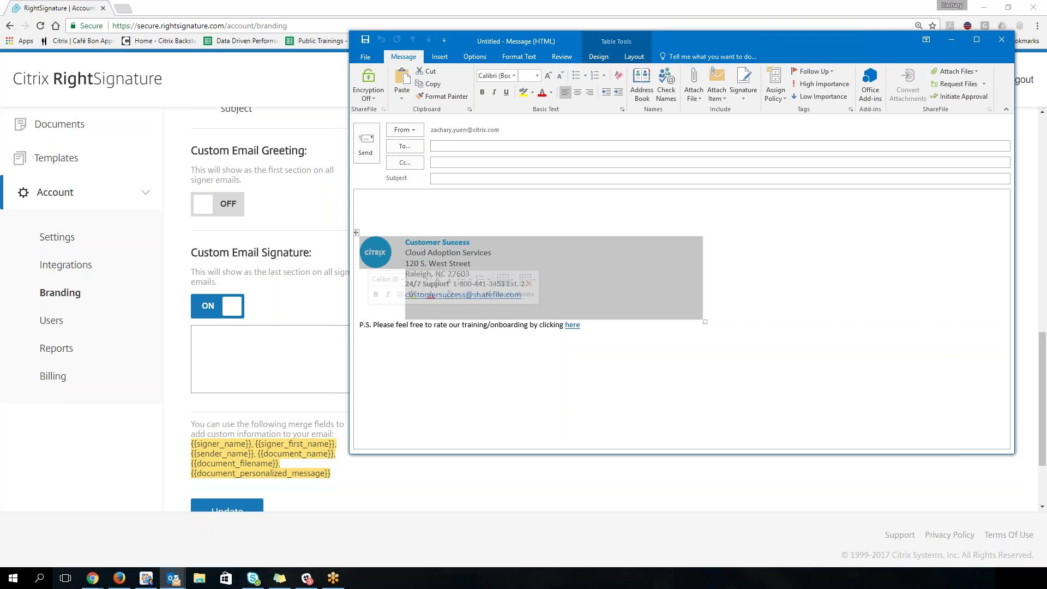
key("ctrl+c")
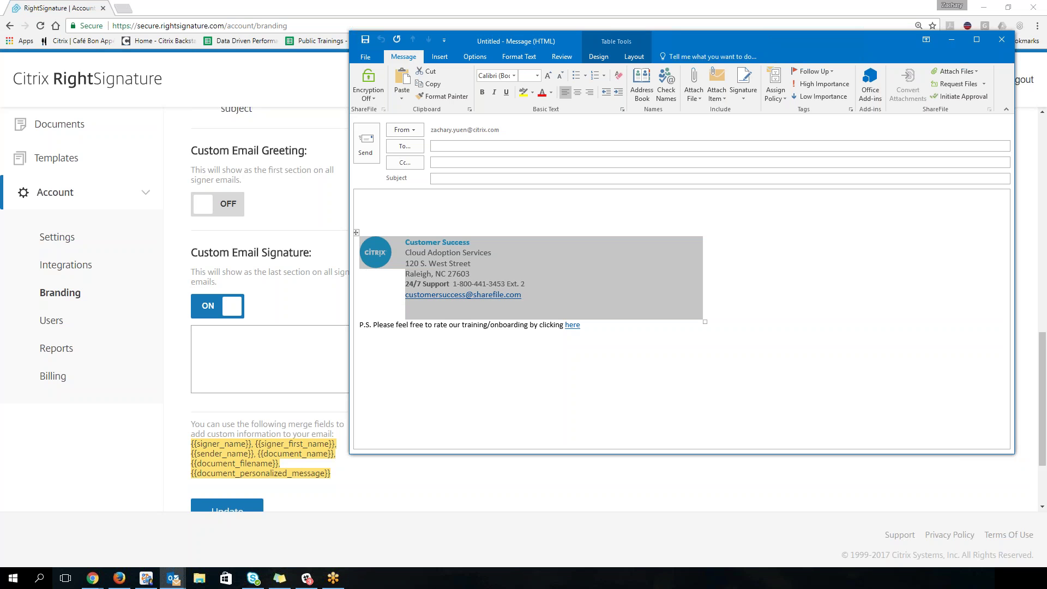
left_click(309, 357)
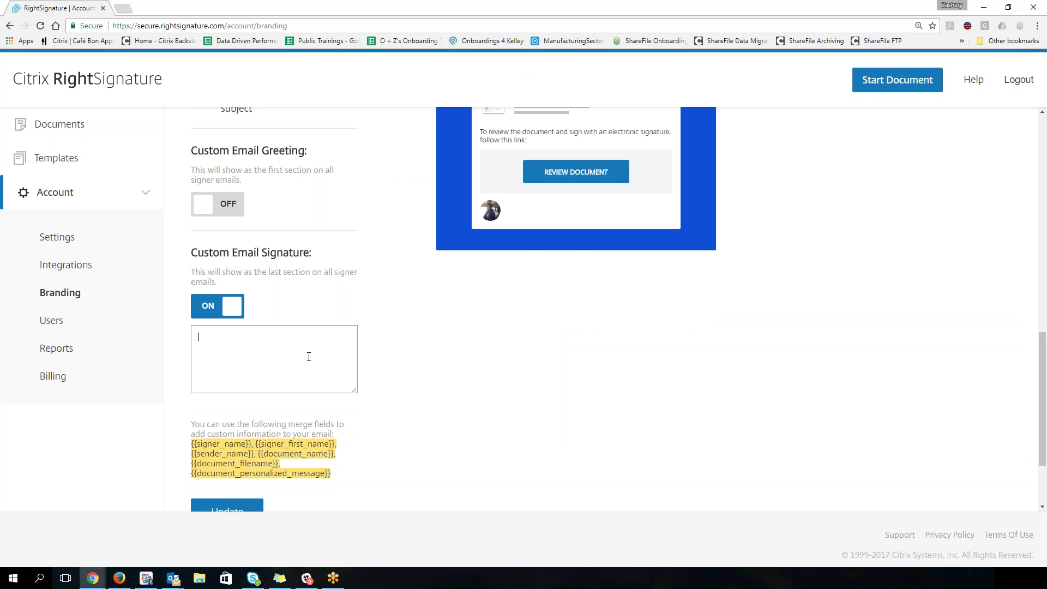
Step: Paste the signature, switch the custom email signature off, and save the signer email settings
key("ctrl+v")
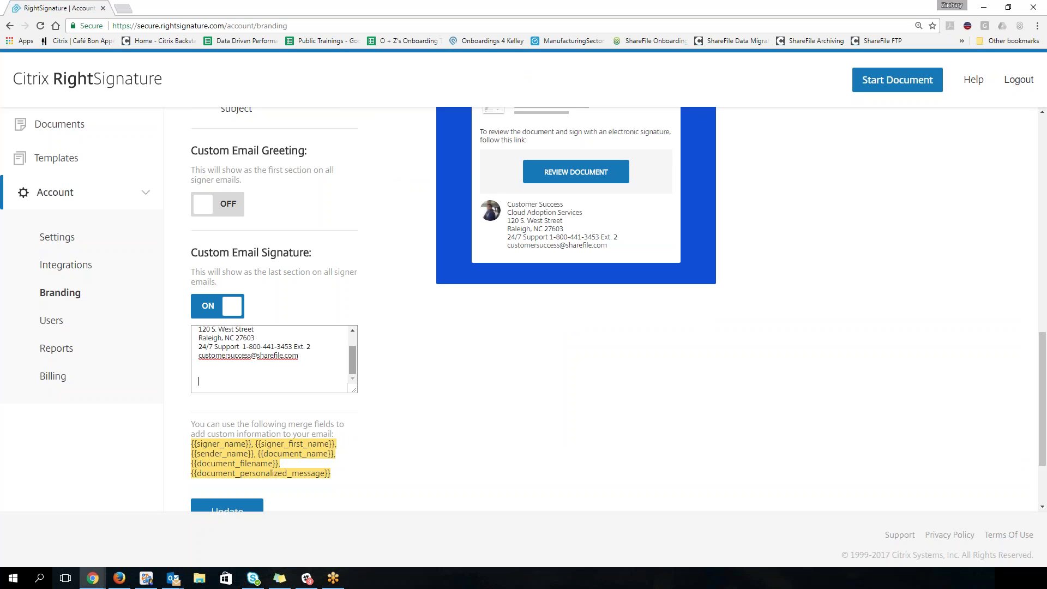
scroll(352, 352, "up", 1)
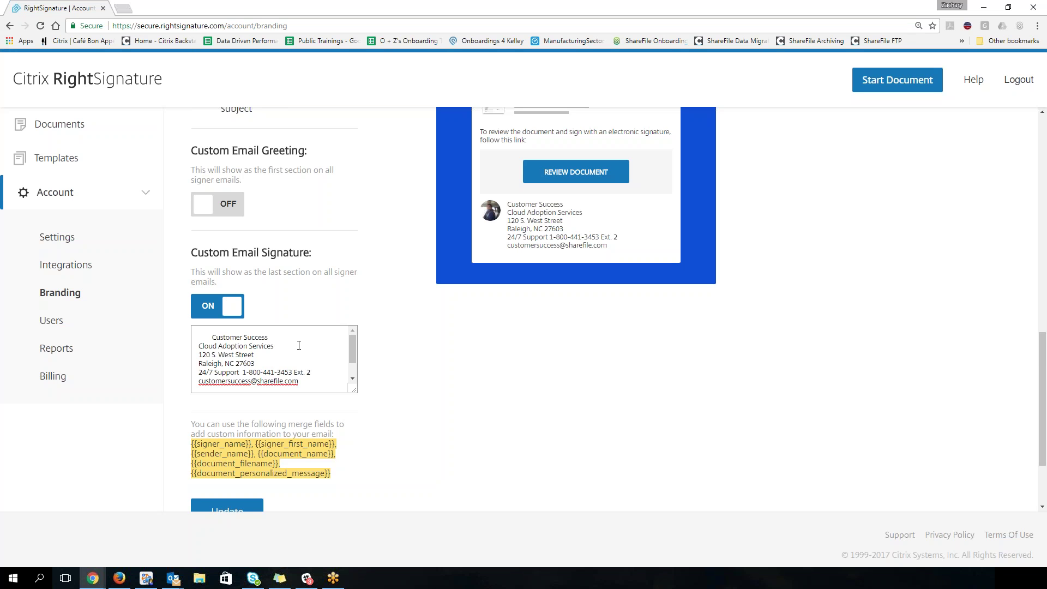
left_click(220, 306)
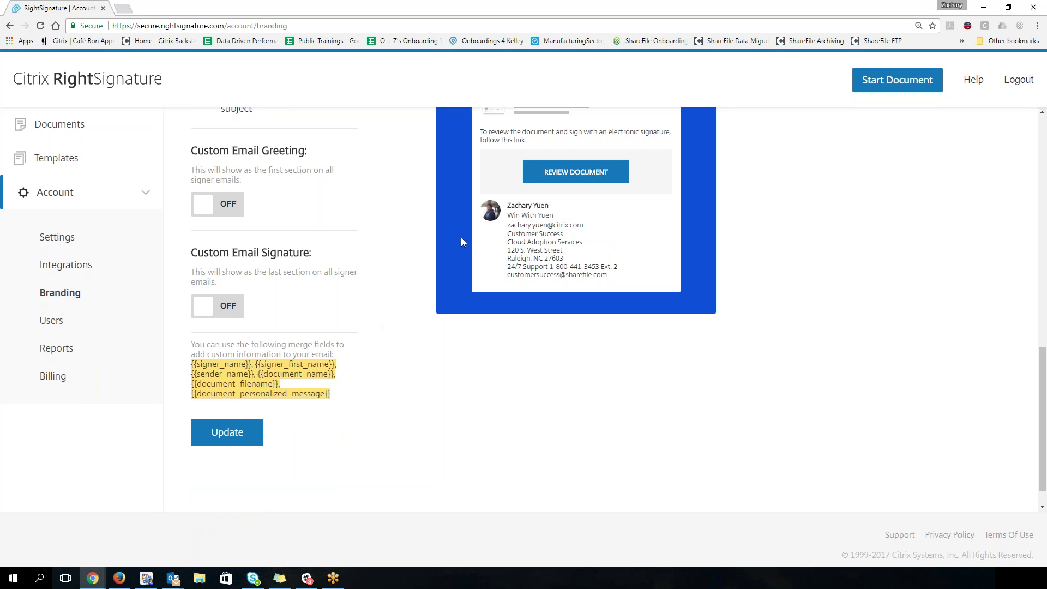
left_click(227, 434)
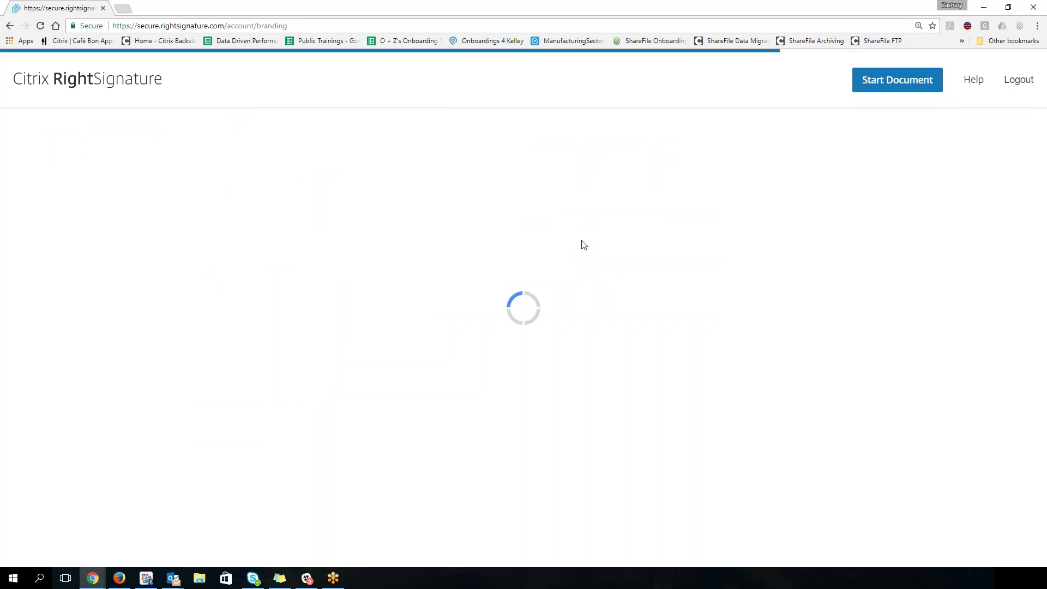
Step: Open the Documents list from the sidebar
scroll(471, 326, "down", 12)
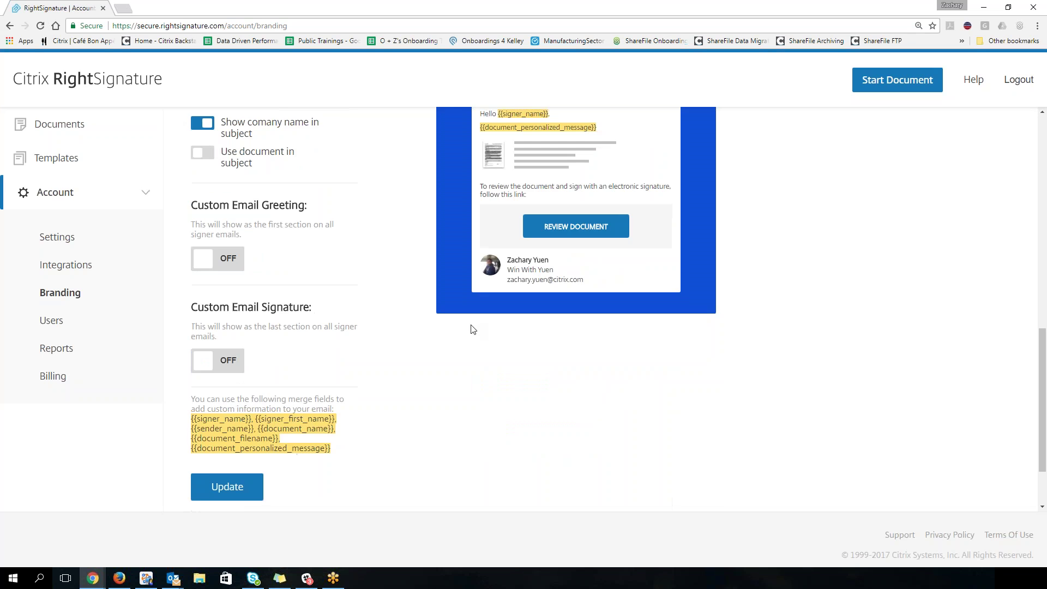
scroll(420, 327, "up", 4)
scroll(420, 328, "up", 7)
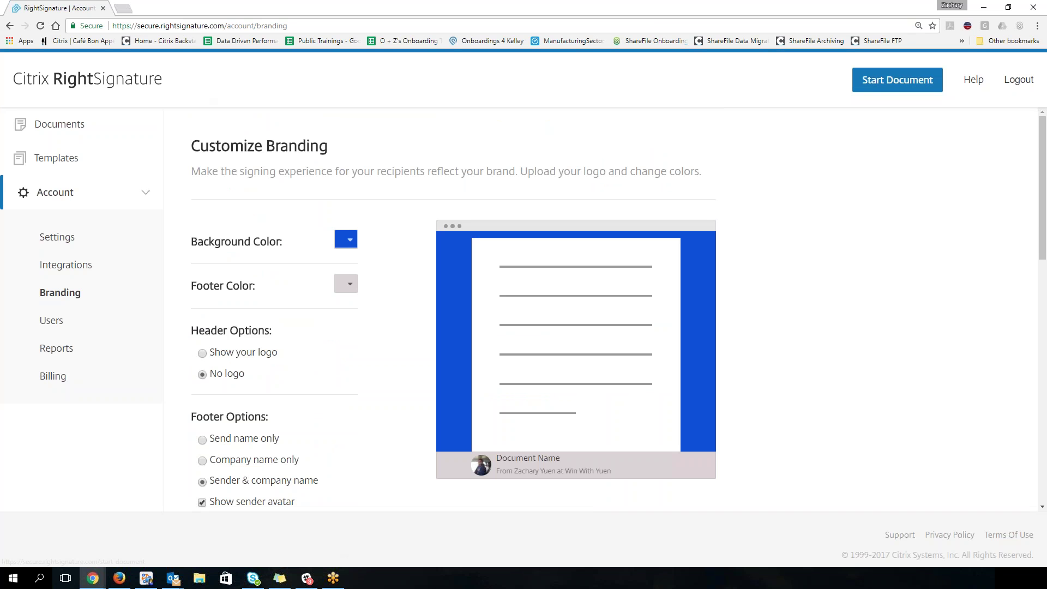
left_click(76, 127)
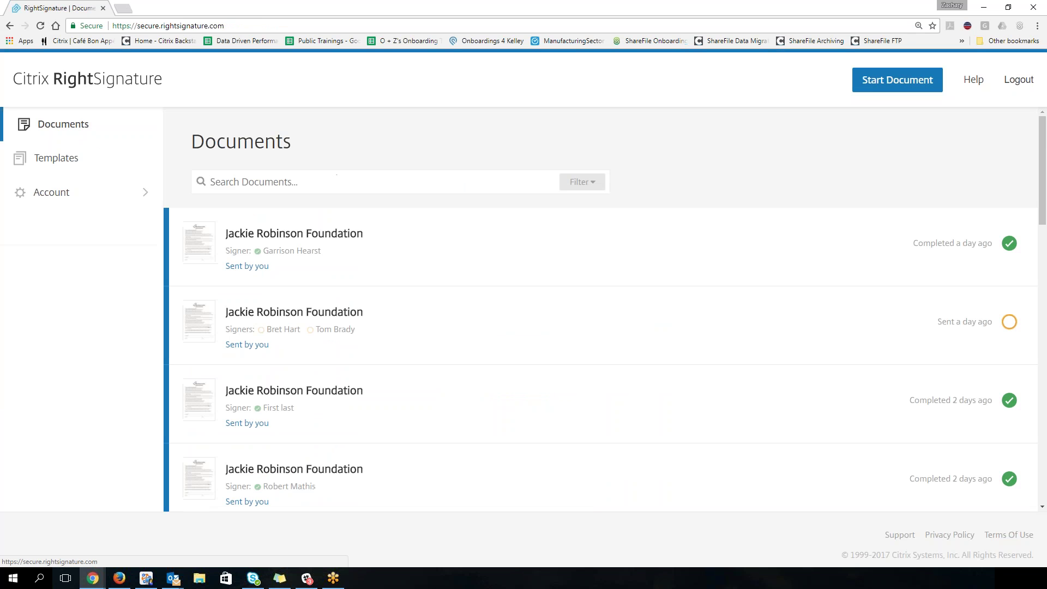
Step: Enable Admin view in the Documents filter so all account documents are listed
left_click(587, 190)
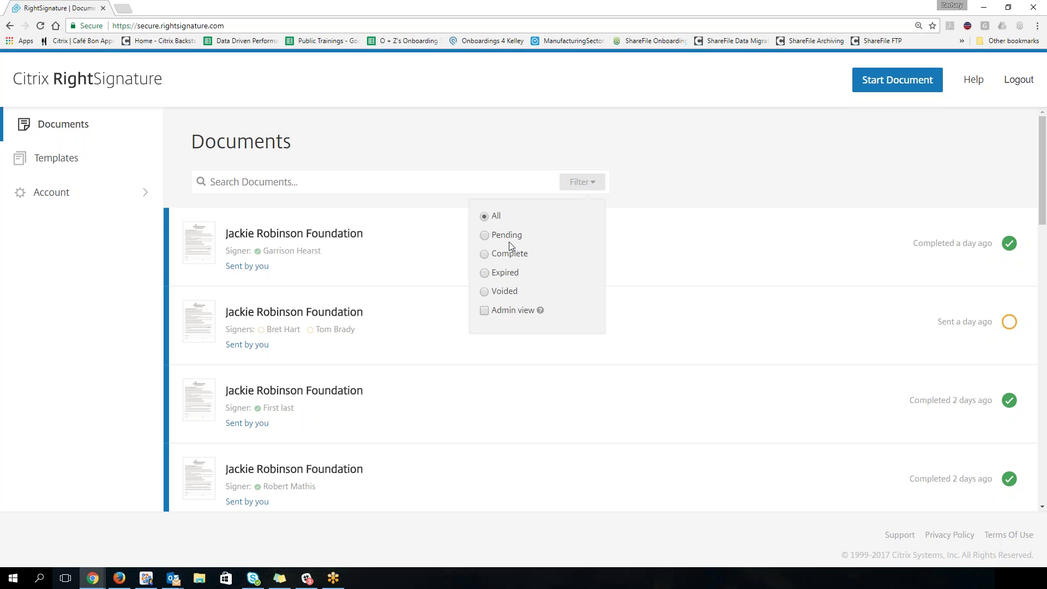
mouse_move(545, 309)
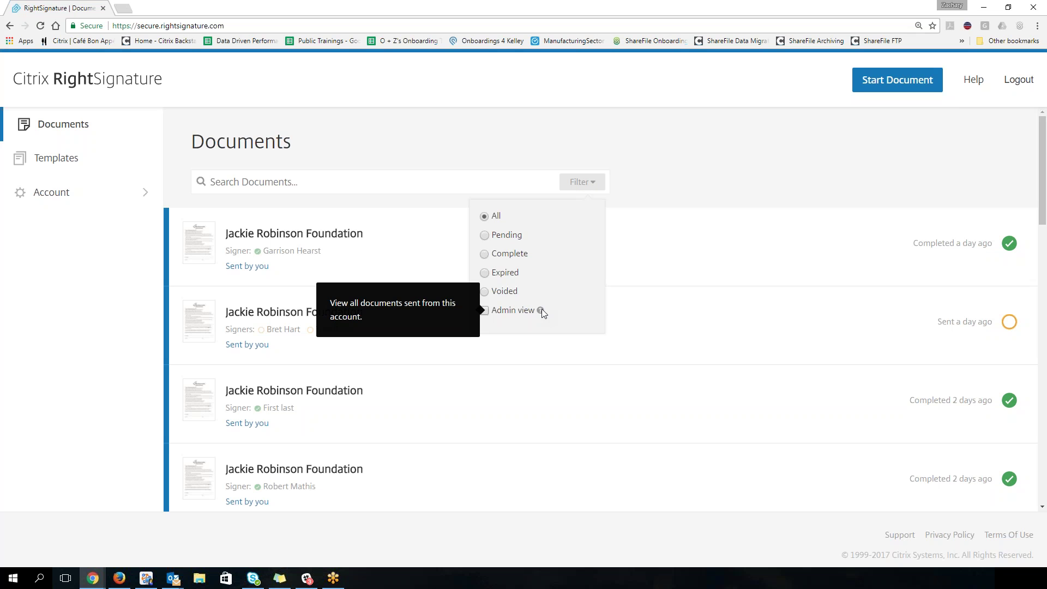
left_click(485, 311)
left_click(335, 181)
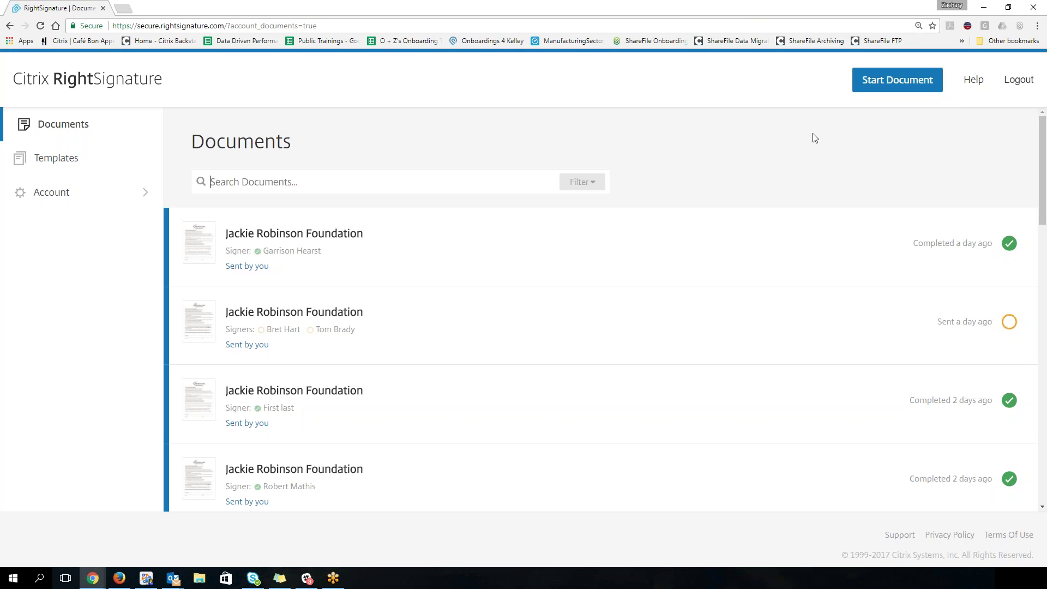
left_click(586, 194)
left_click(526, 137)
Step: Start a new document and choose Send for signature
left_click(876, 86)
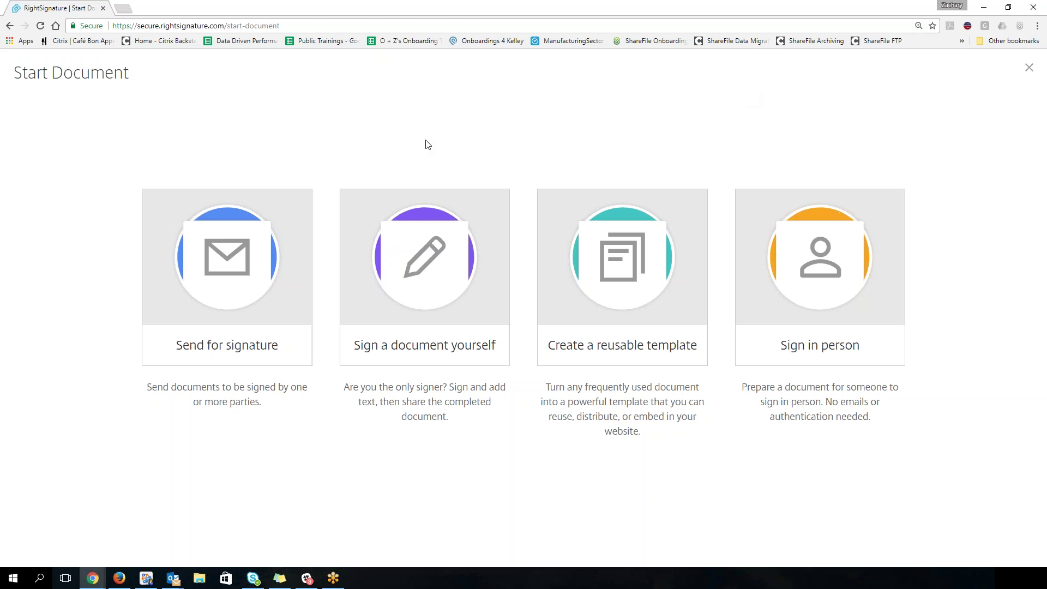
left_click(262, 252)
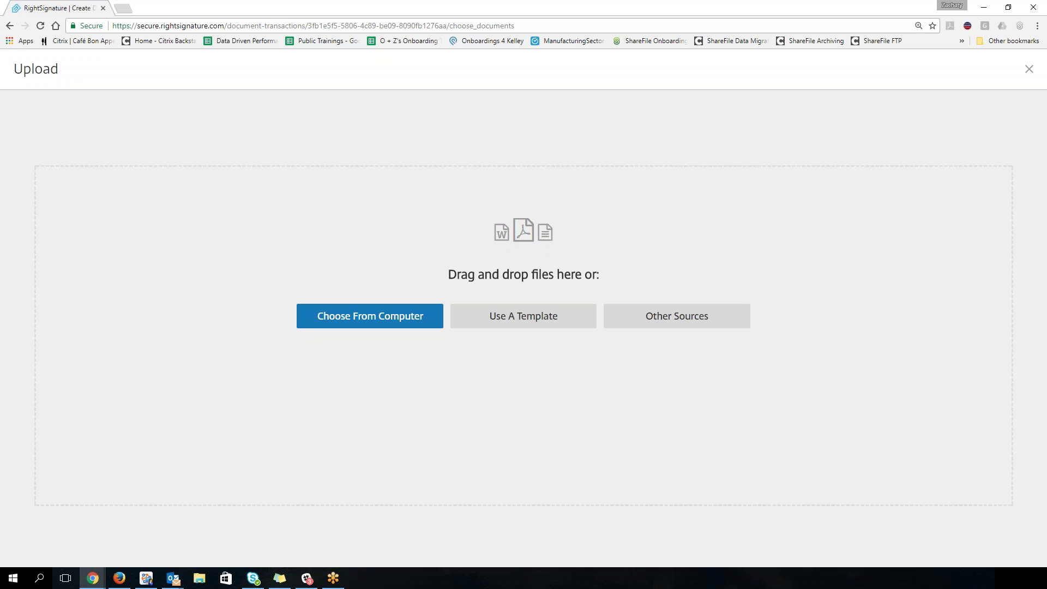
Step: After checking Other Sources, upload the Jackie Robinson Foundation PDF from the computer
left_click(669, 325)
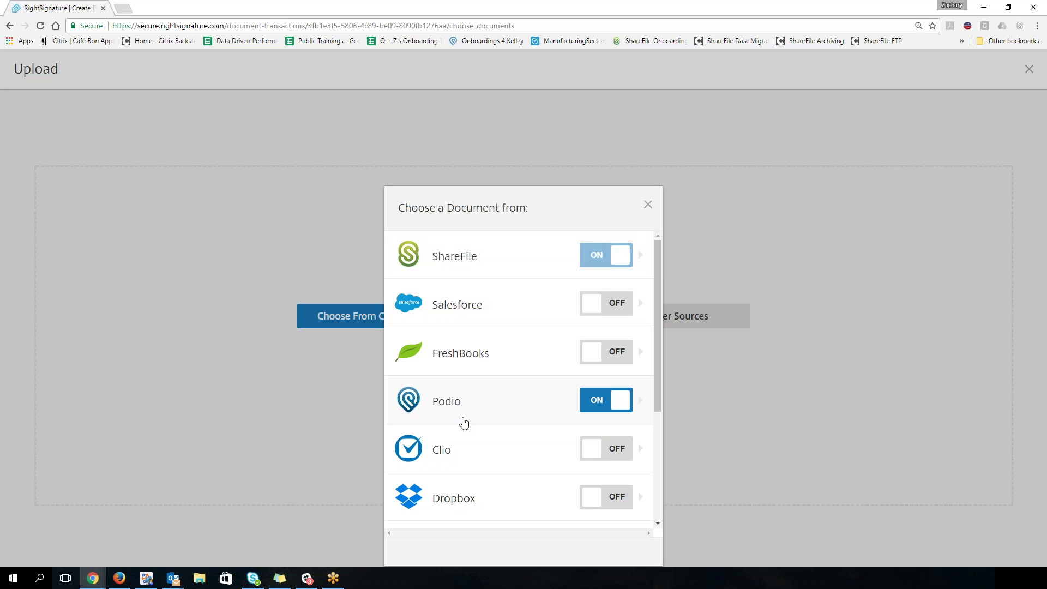
scroll(650, 333, "down", 2)
scroll(650, 333, "down", 2)
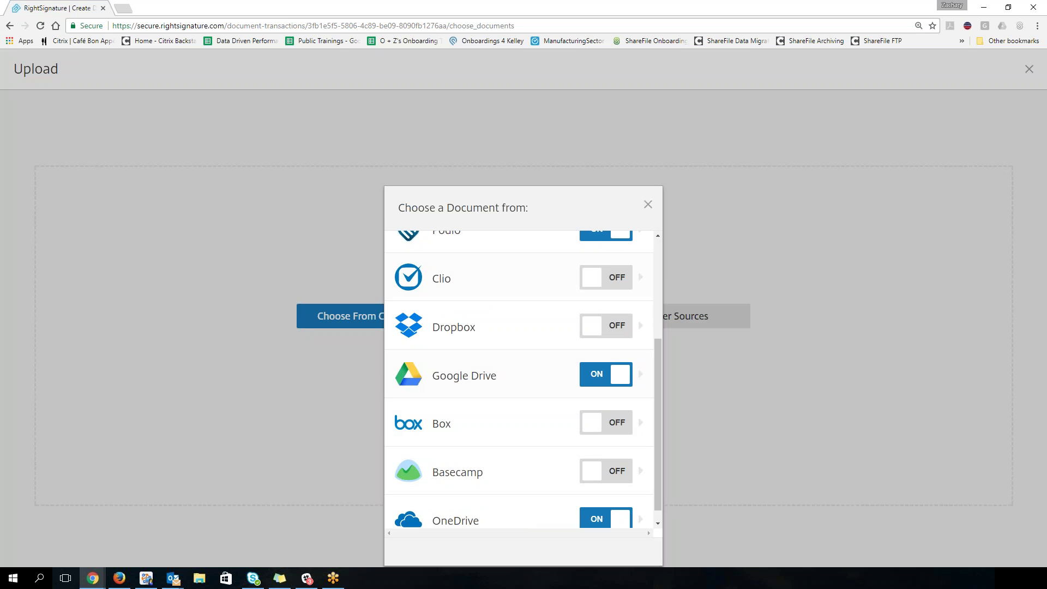
left_click(647, 205)
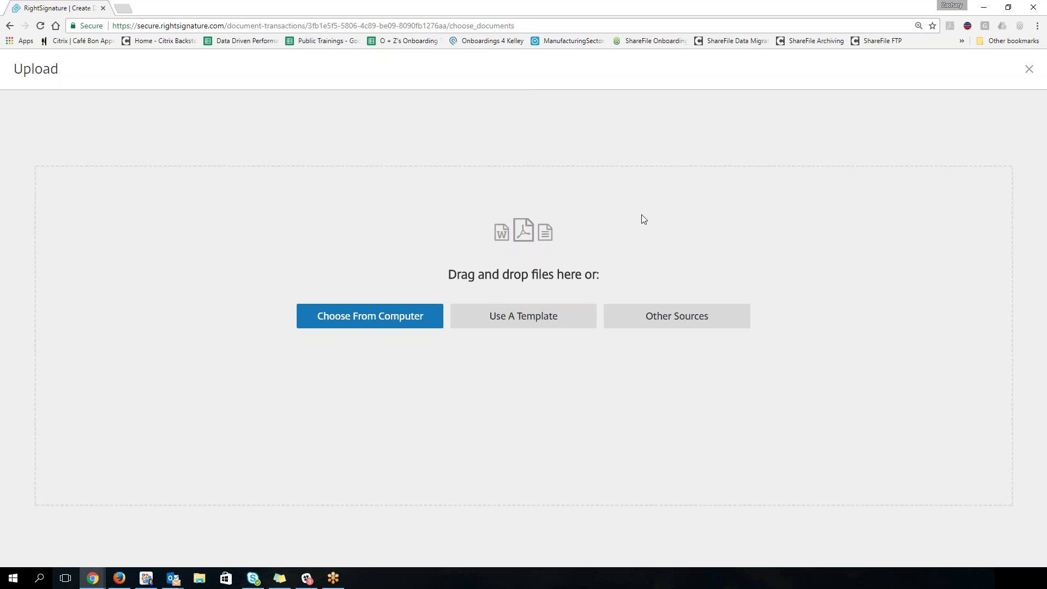
left_click(374, 325)
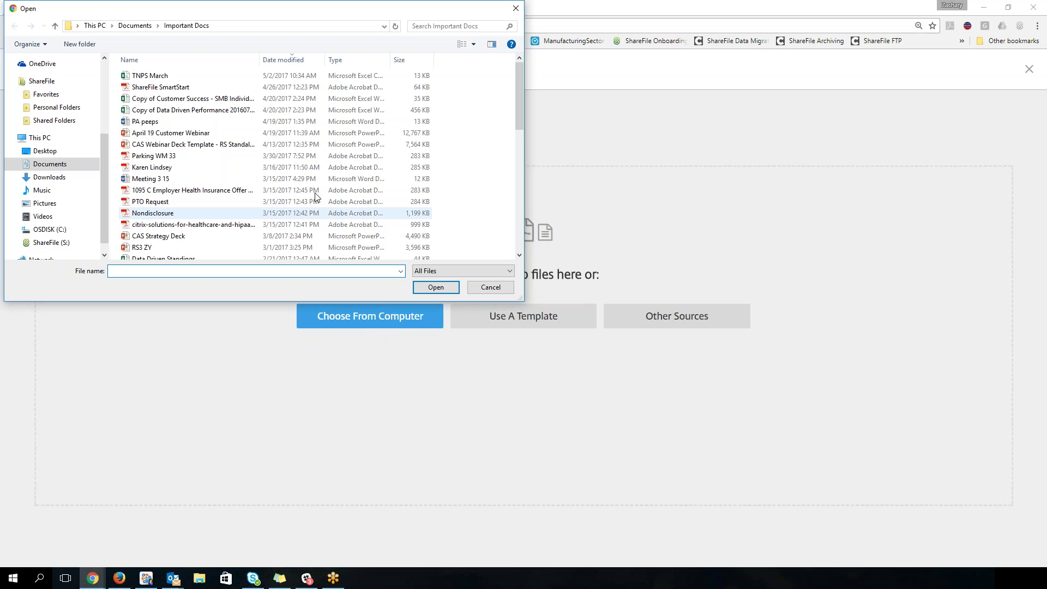
scroll(239, 159, "down", 4)
scroll(239, 159, "down", 6)
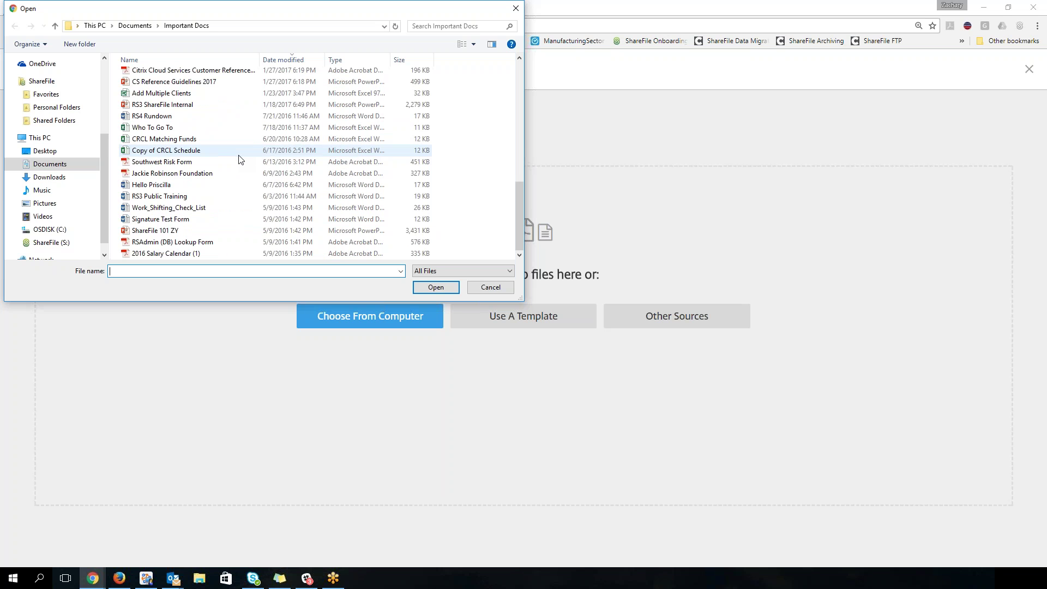
double_click(203, 173)
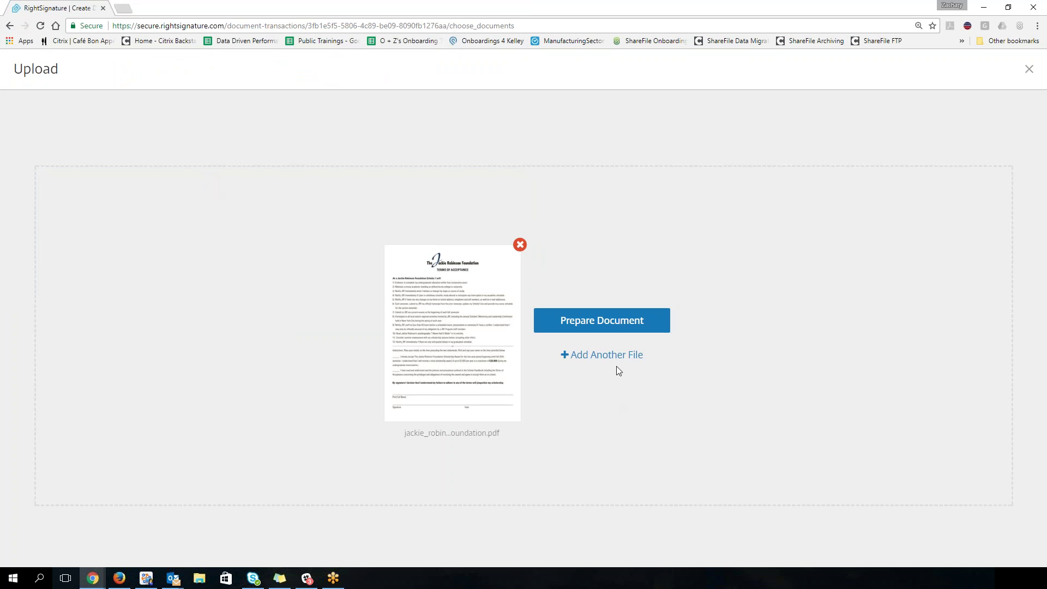
Step: Add meeting_3_15.docx as a second file, then remove it from the upload
left_click(601, 359)
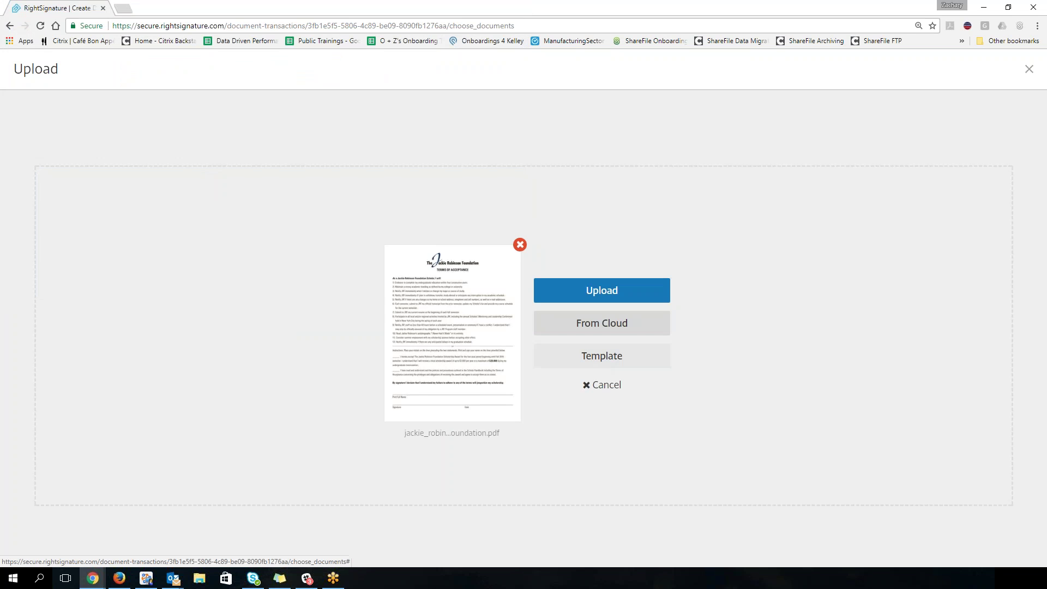
left_click(600, 297)
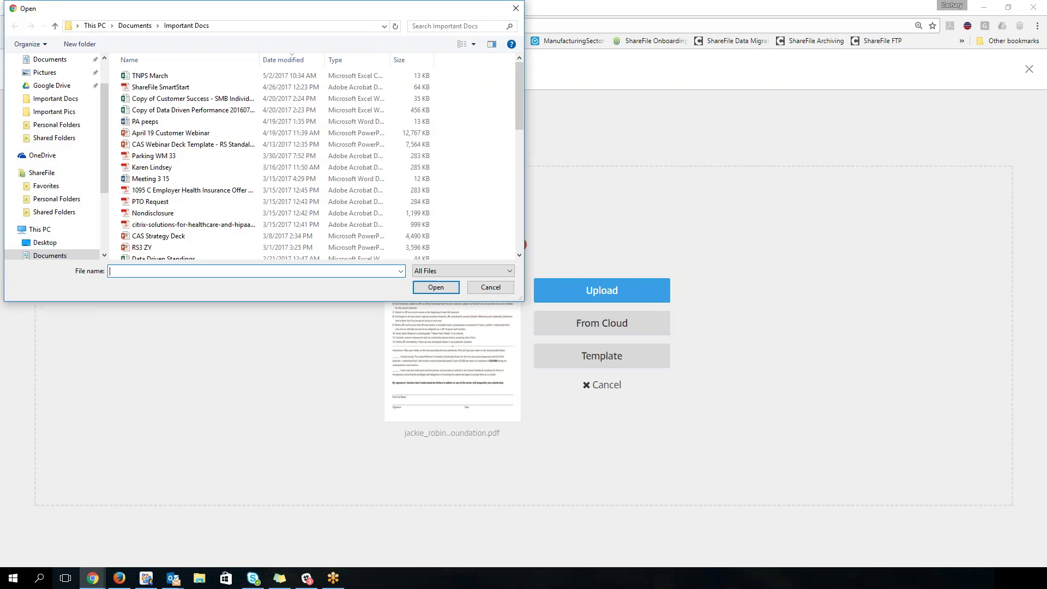
double_click(184, 178)
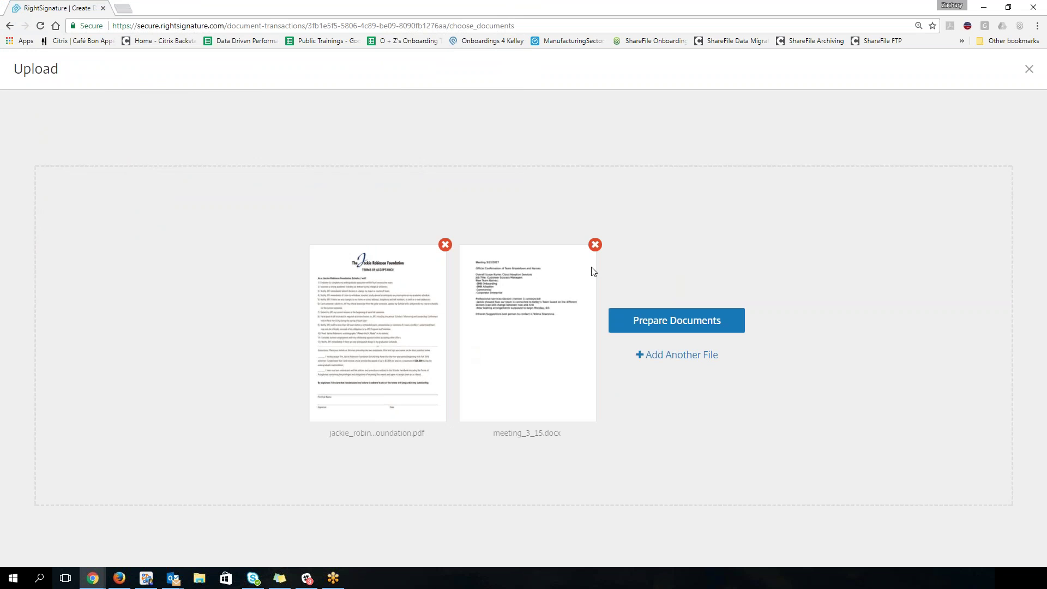
left_click(594, 243)
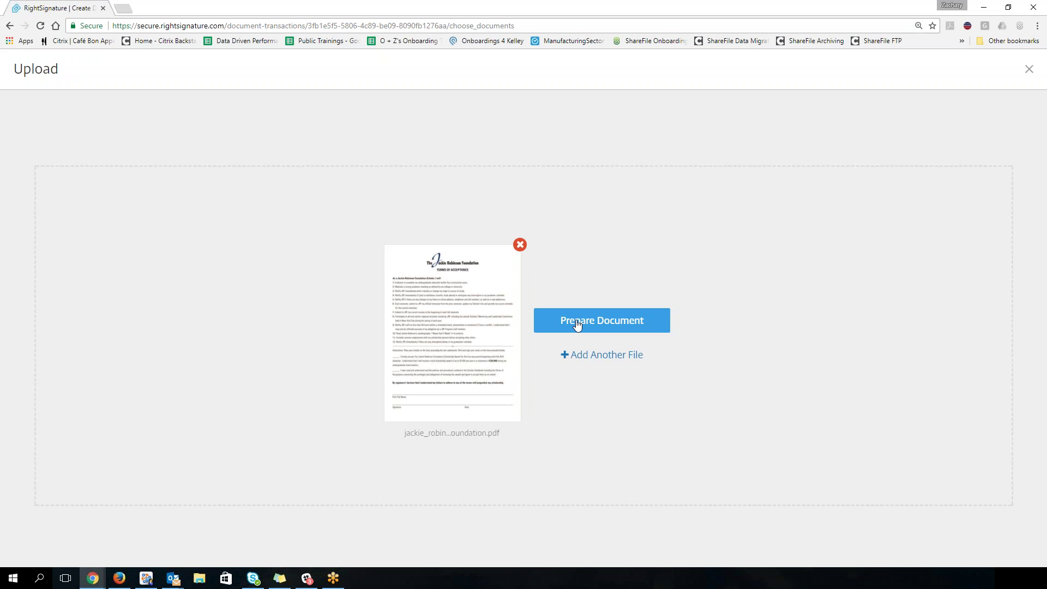
Step: Move to Add Signers and pick the suggested recent contact as first signer
left_click(577, 323)
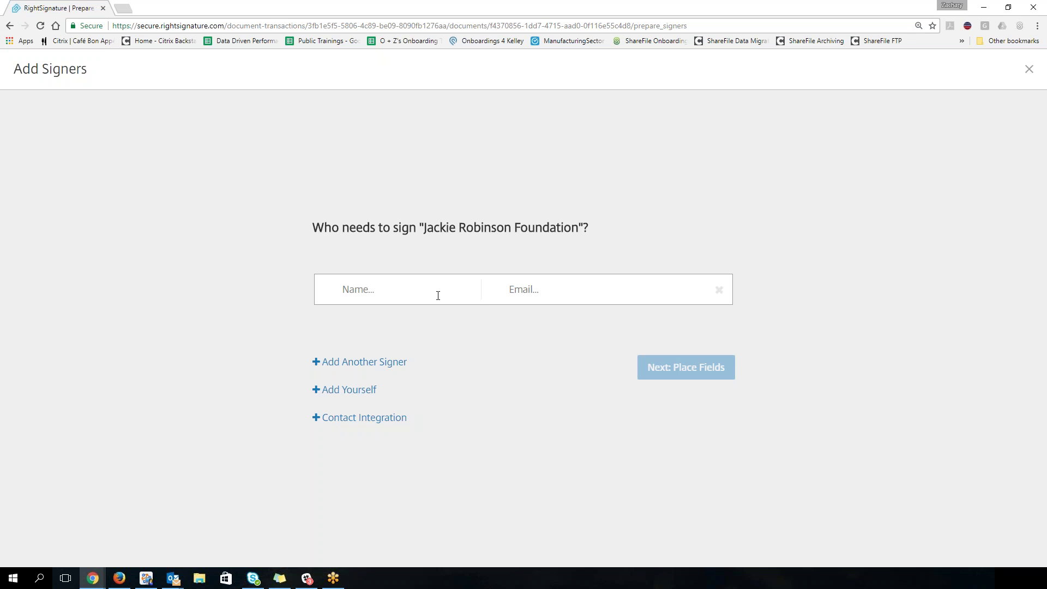
type("aaron")
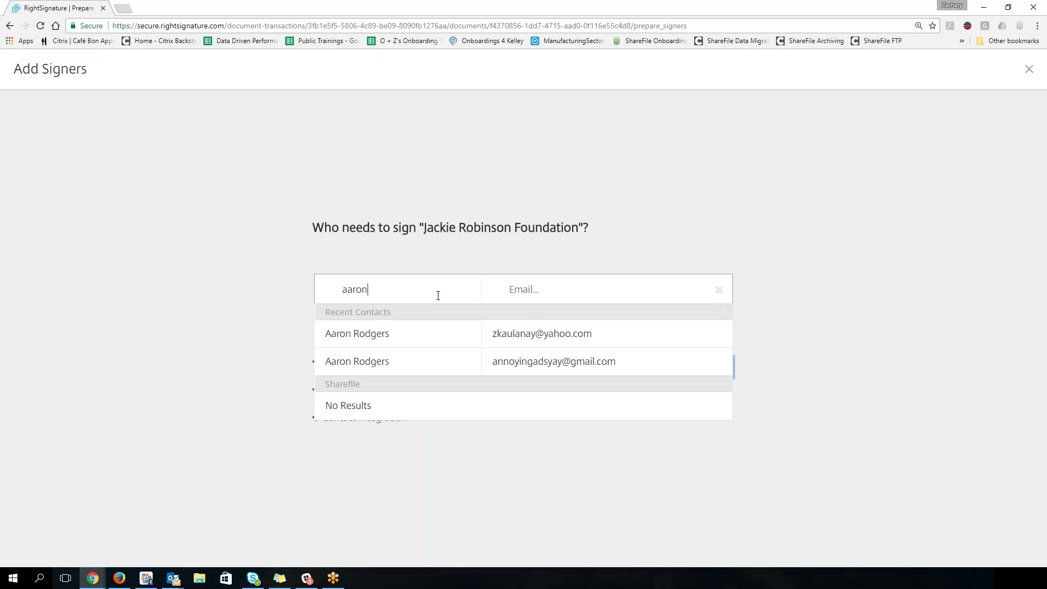
left_click(421, 334)
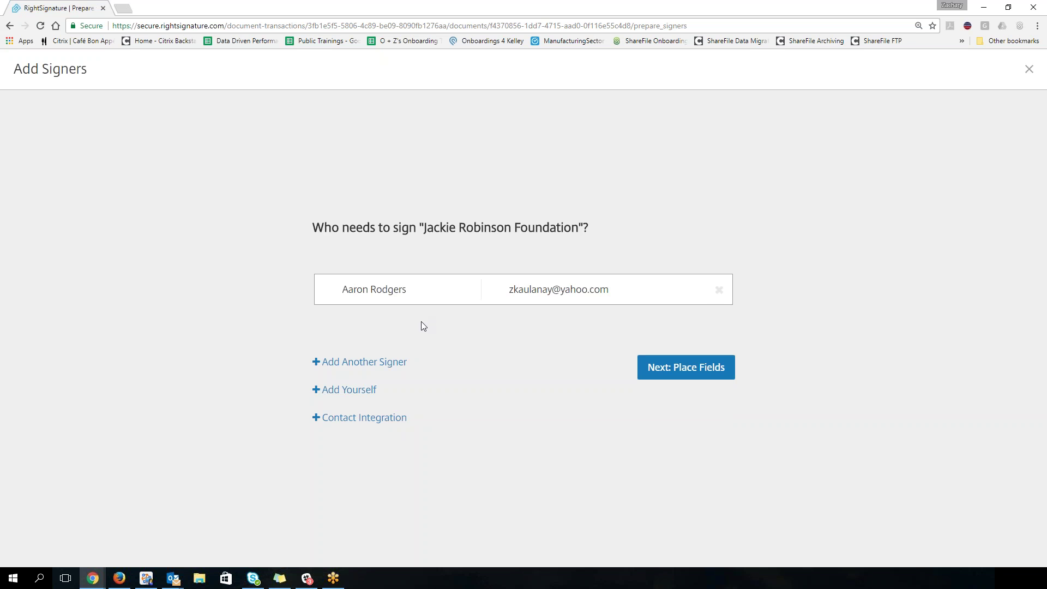
Step: Add a second signer row, type a name into it, then clear it
left_click(352, 362)
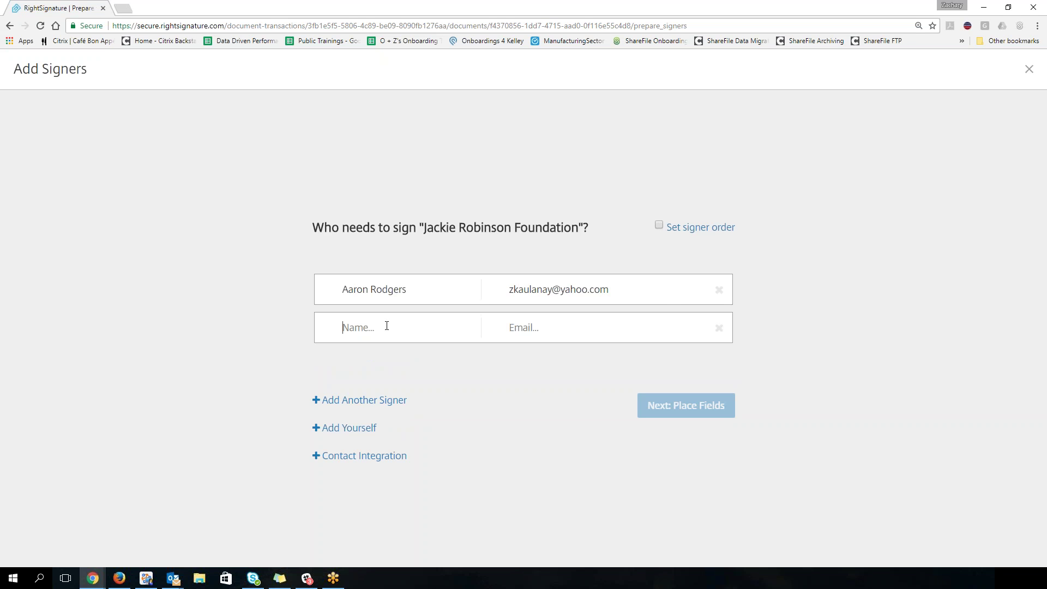
type("Jared")
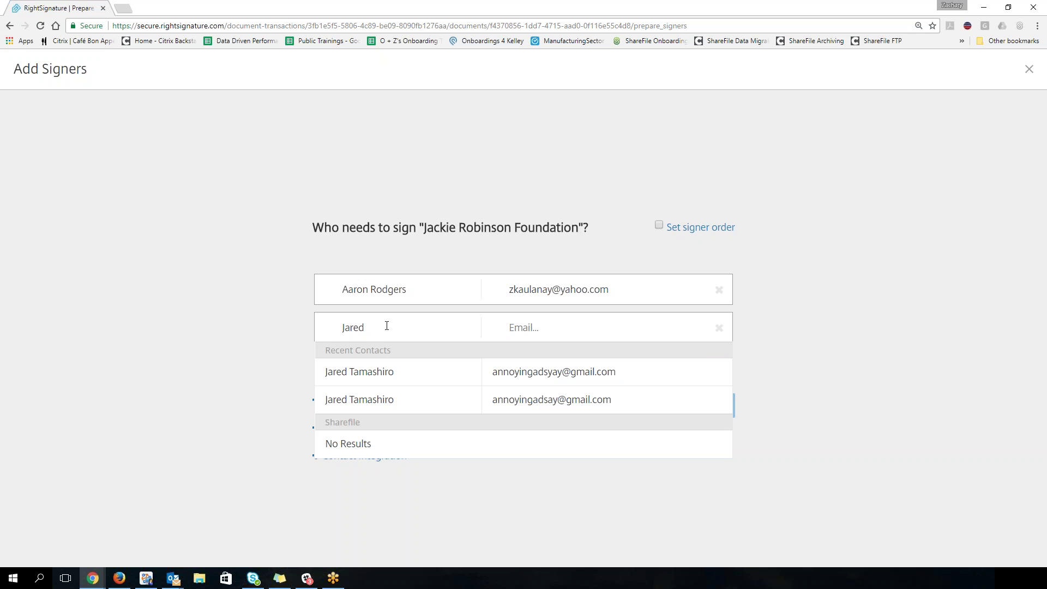
key("BackSpace")
key("BackSpace")
key("BackSpace")
key("BackSpace")
key("BackSpace")
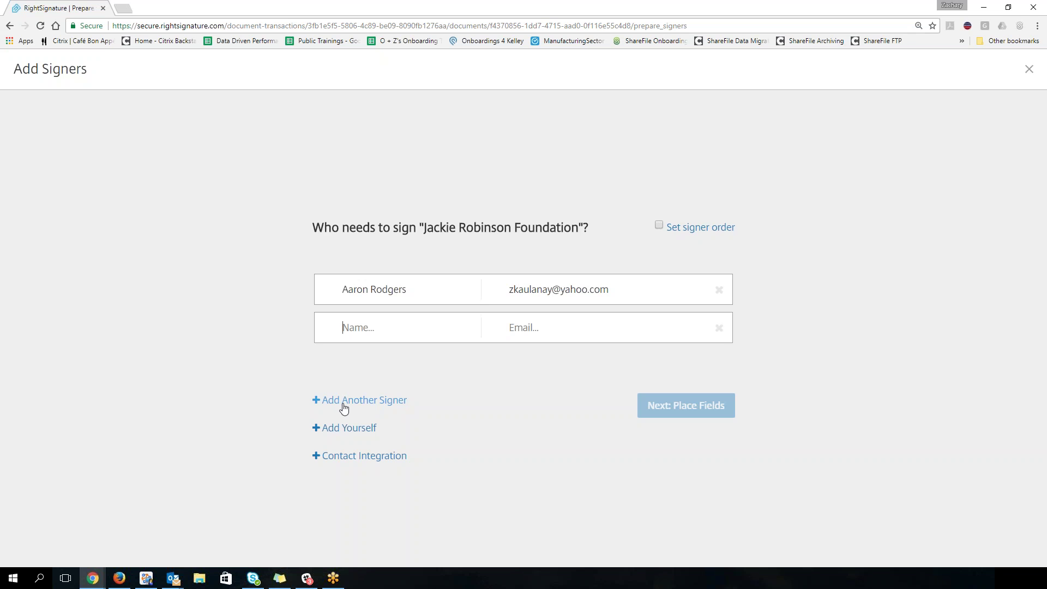
Step: Add two extra empty signer rows, then remove them again
left_click(343, 401)
left_click(341, 439)
left_click(384, 337)
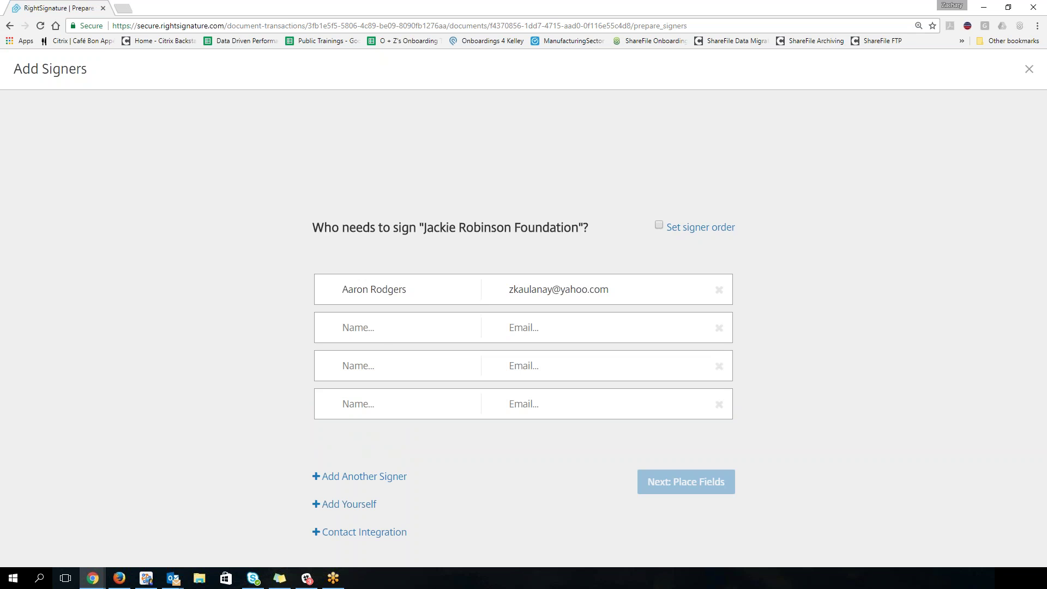
left_click(719, 404)
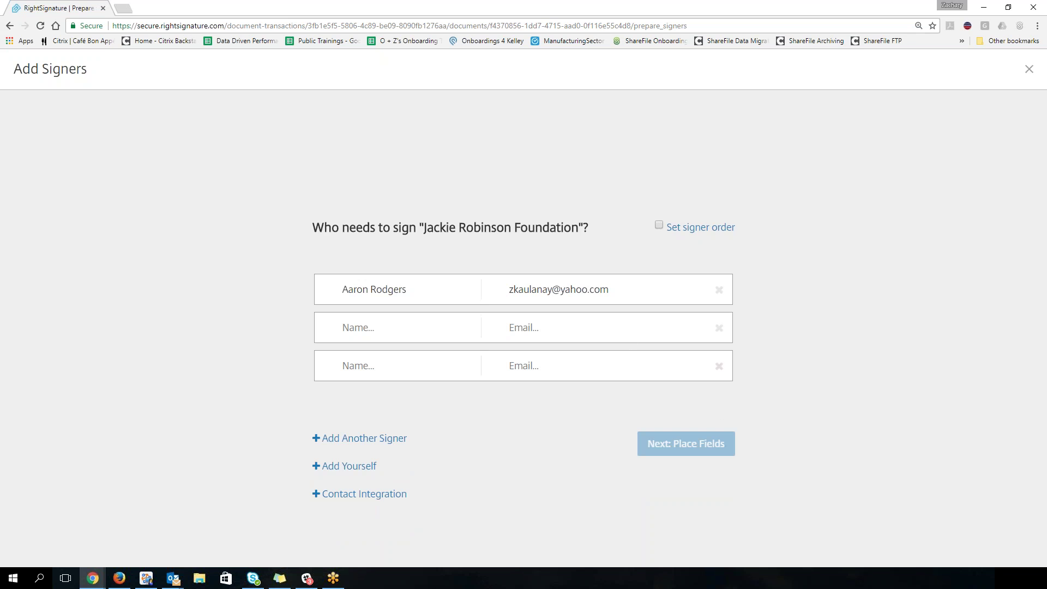
left_click(719, 366)
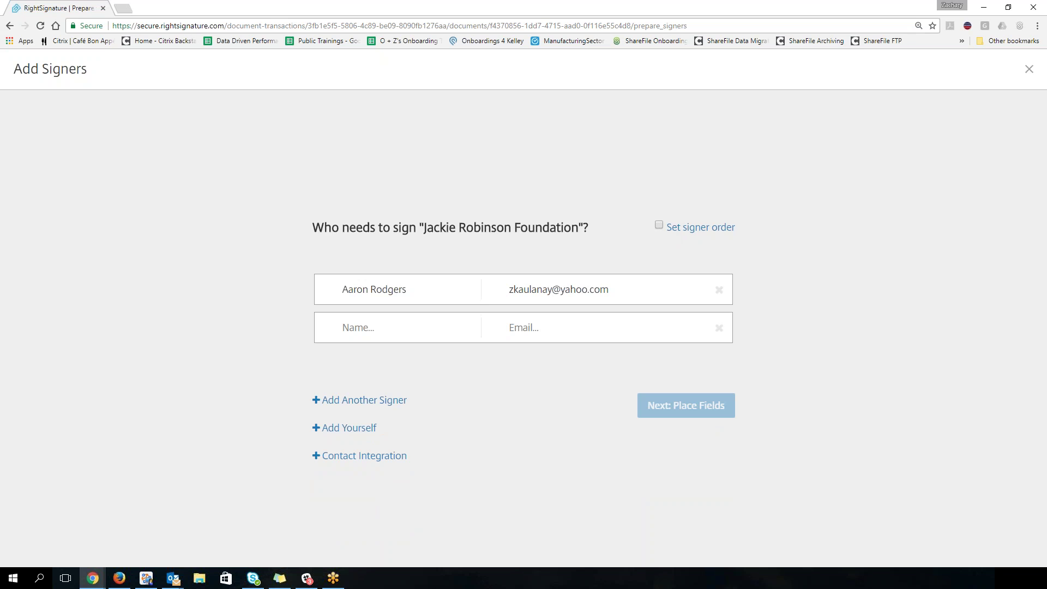
Step: Add yourself as second signer, delete the empty row, and turn on Set signer order
left_click(369, 327)
left_click(345, 431)
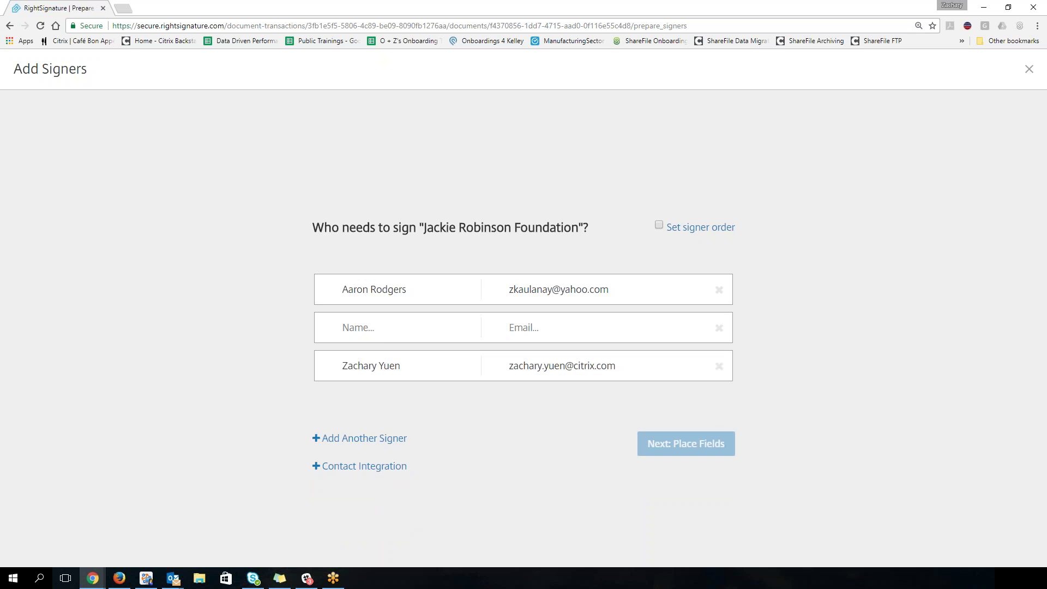
left_click(719, 328)
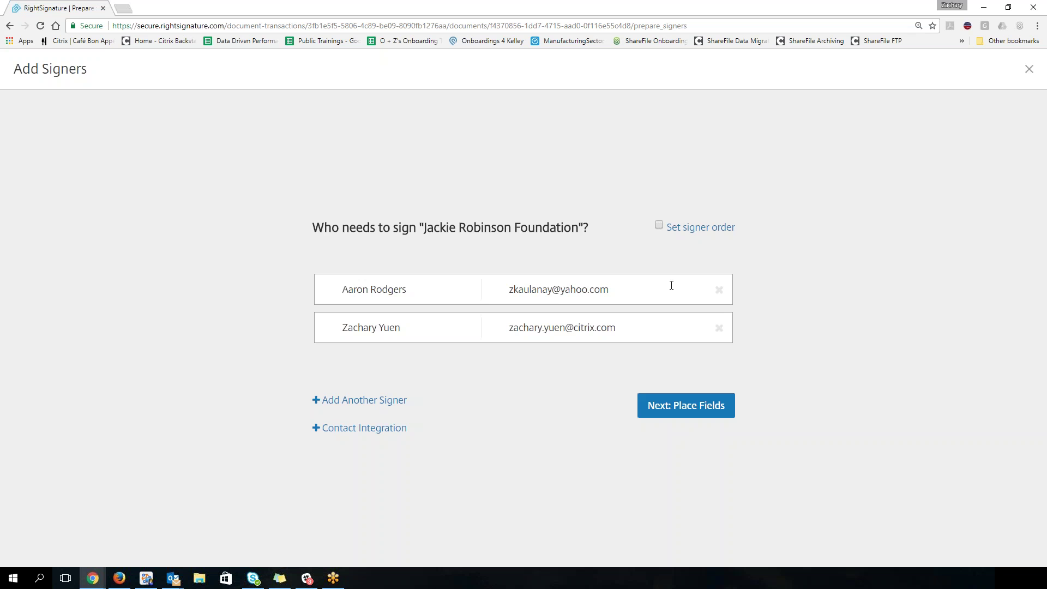
left_click(660, 226)
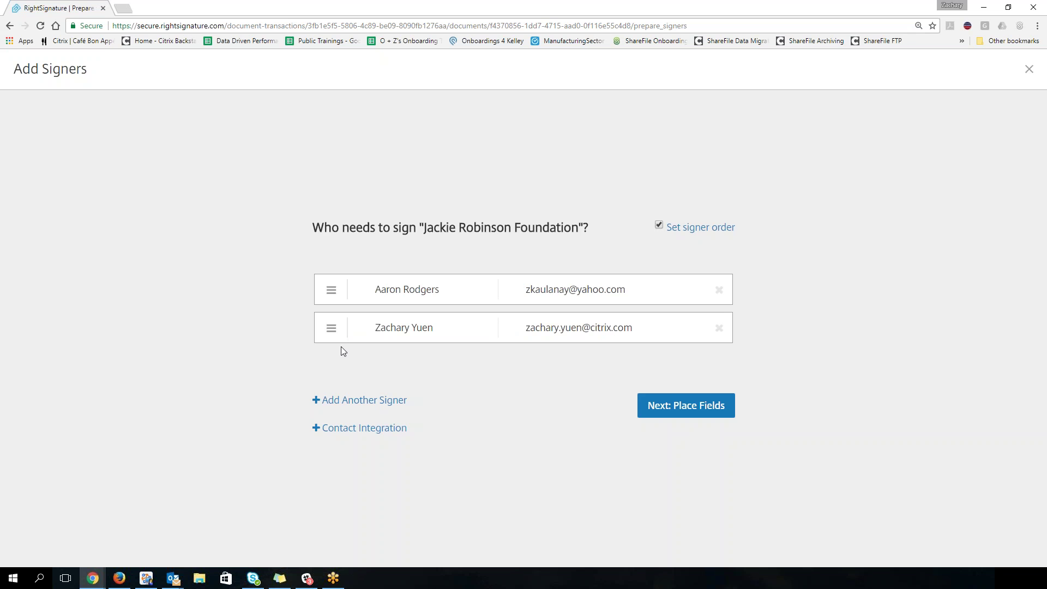
Step: Swap the signer order back, remove yourself as signer, and reload the Add Signers page
left_click_drag(331, 331, 334, 282)
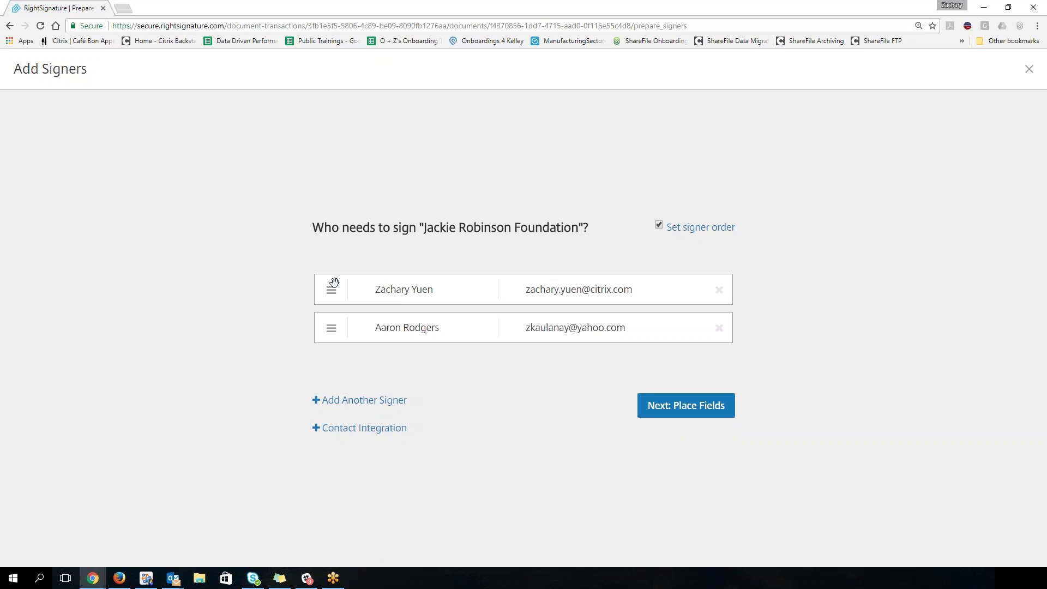
left_click_drag(329, 326, 331, 278)
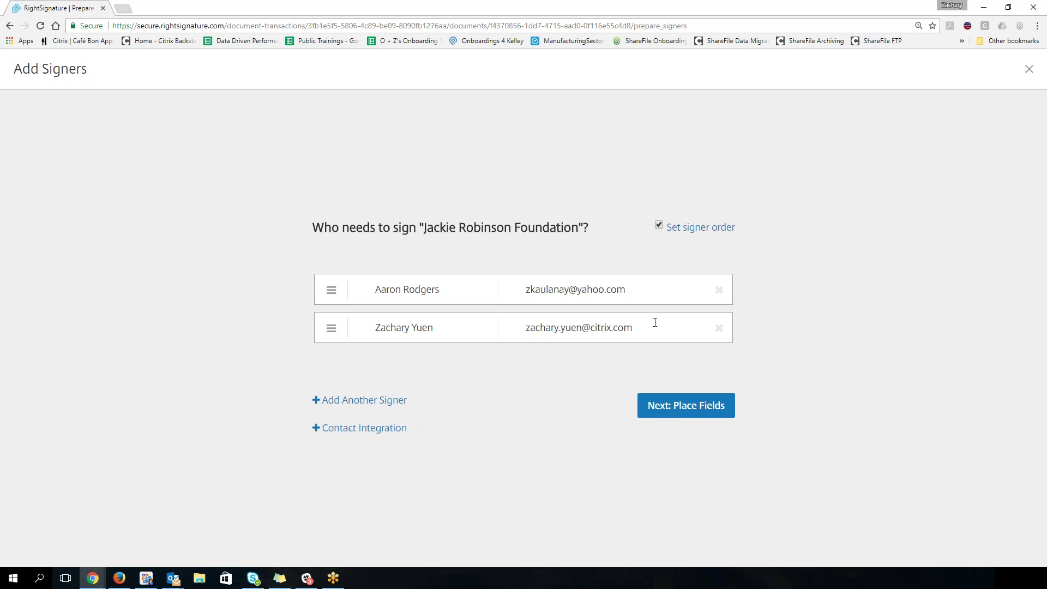
left_click(719, 328)
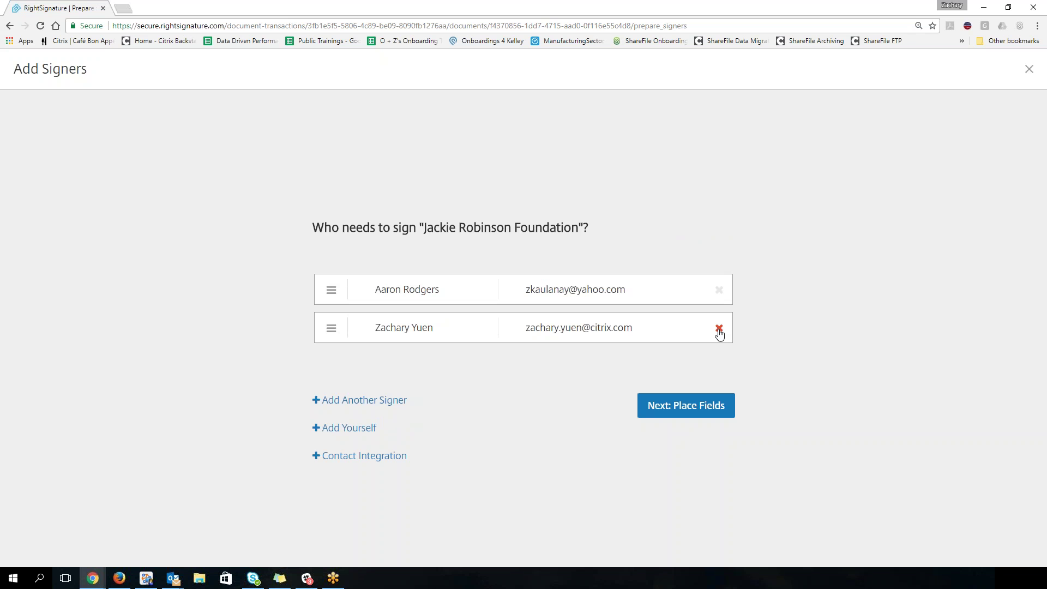
left_click(363, 400)
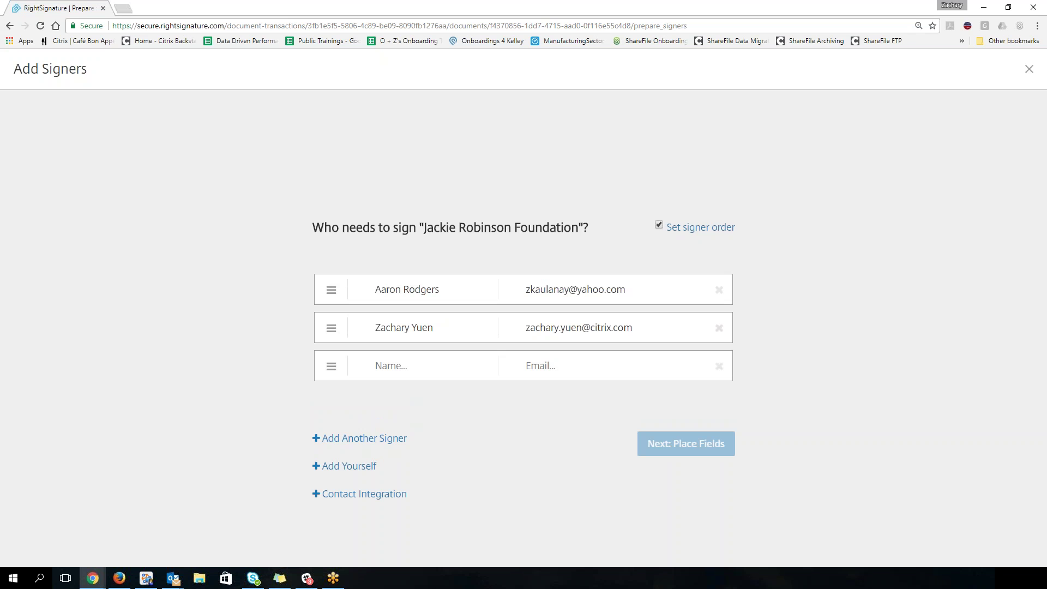
left_click(42, 26)
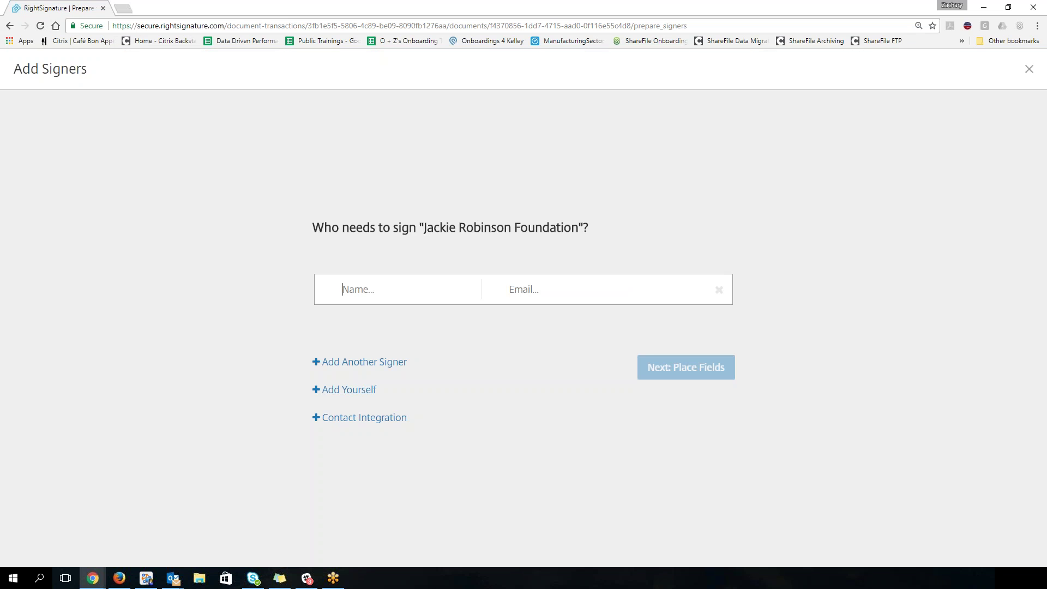
Step: Re-pick the recent contact as first signer, add a suggested second signer, then remove it
left_click(381, 300)
type("Aaron")
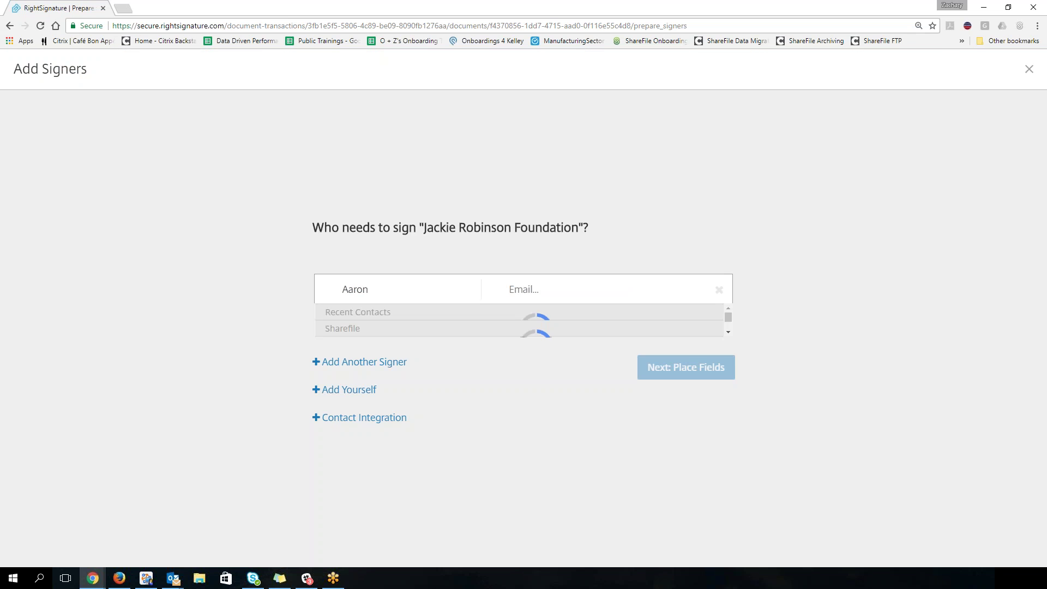
left_click(439, 337)
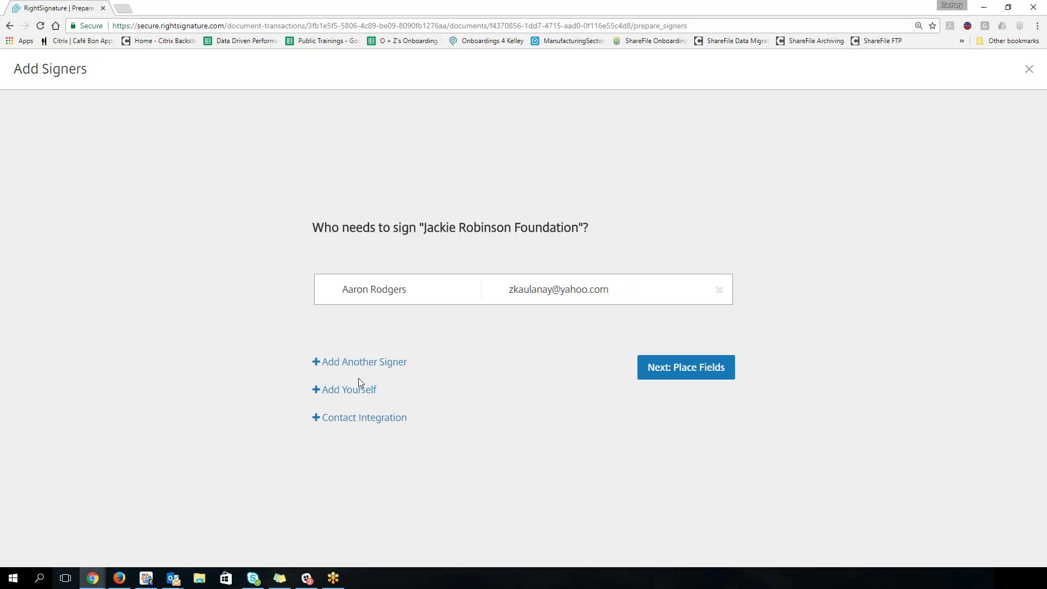
left_click(360, 364)
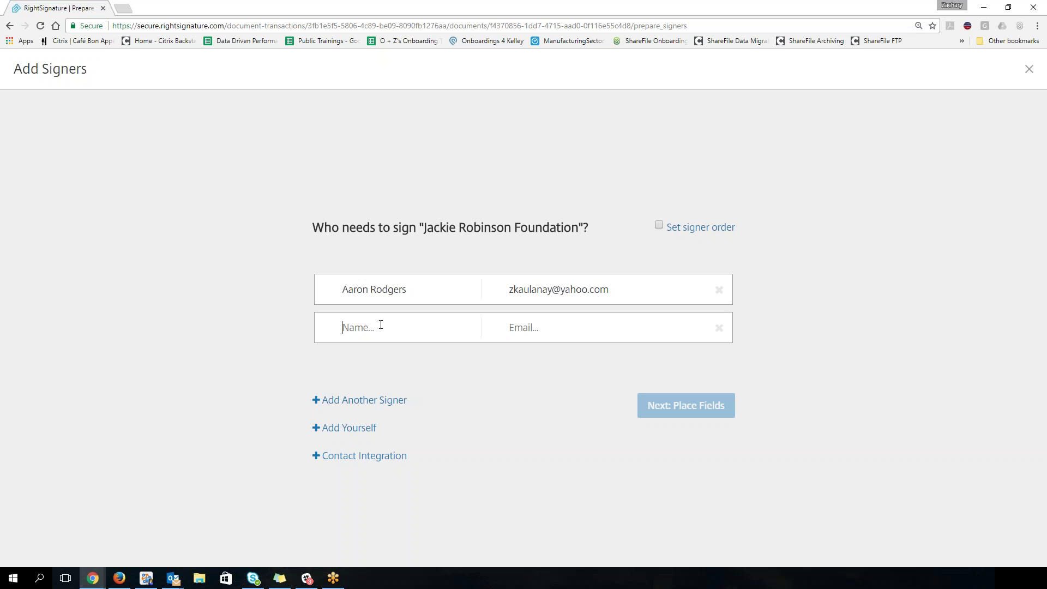
type("Tom Brady")
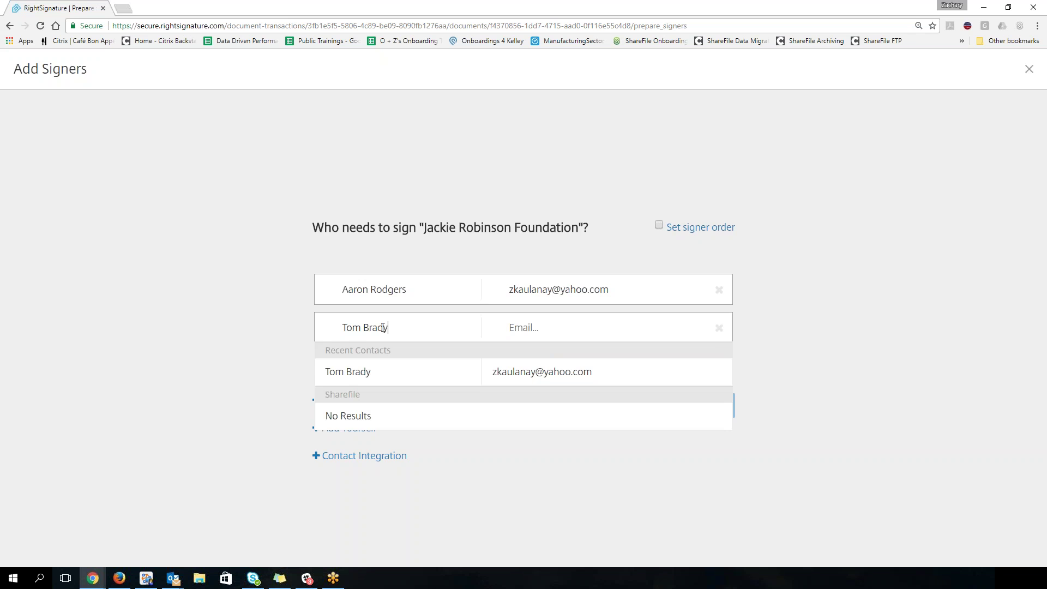
left_click(536, 377)
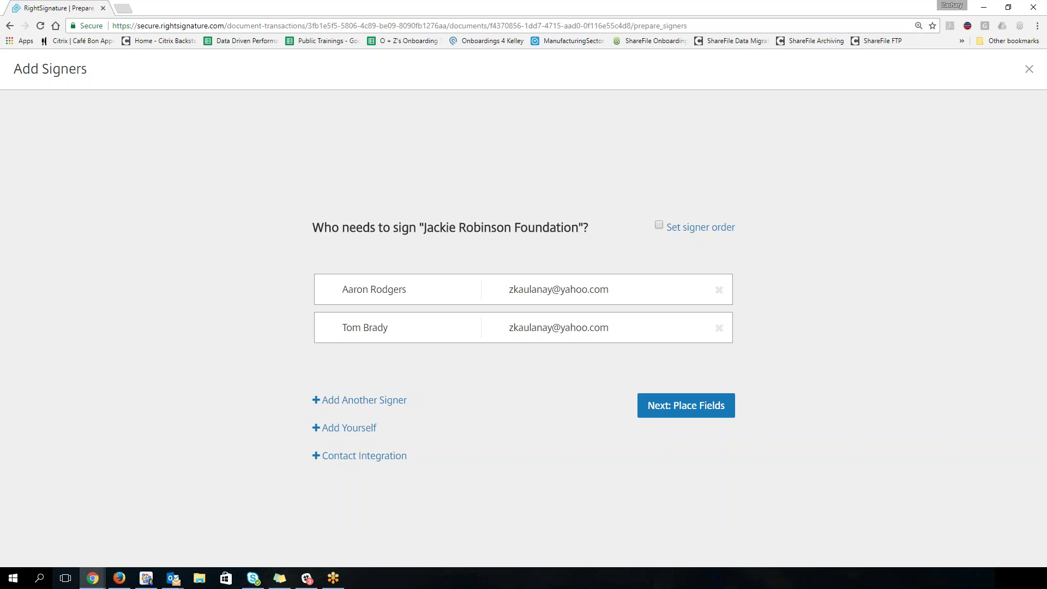
left_click(719, 328)
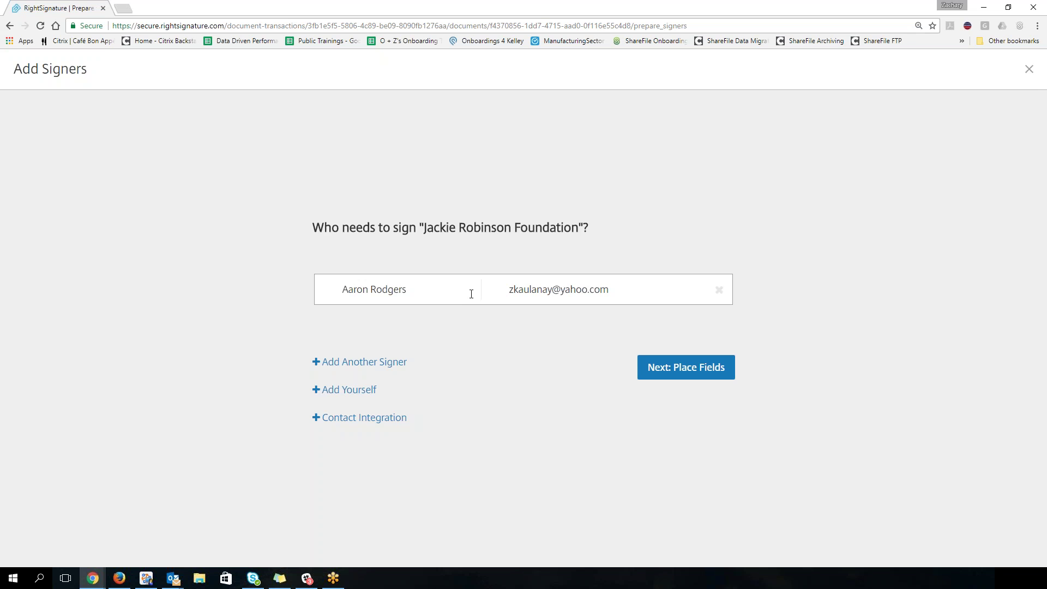
Step: Continue to the Prepare page and choose the Signature Field tool
left_click(667, 373)
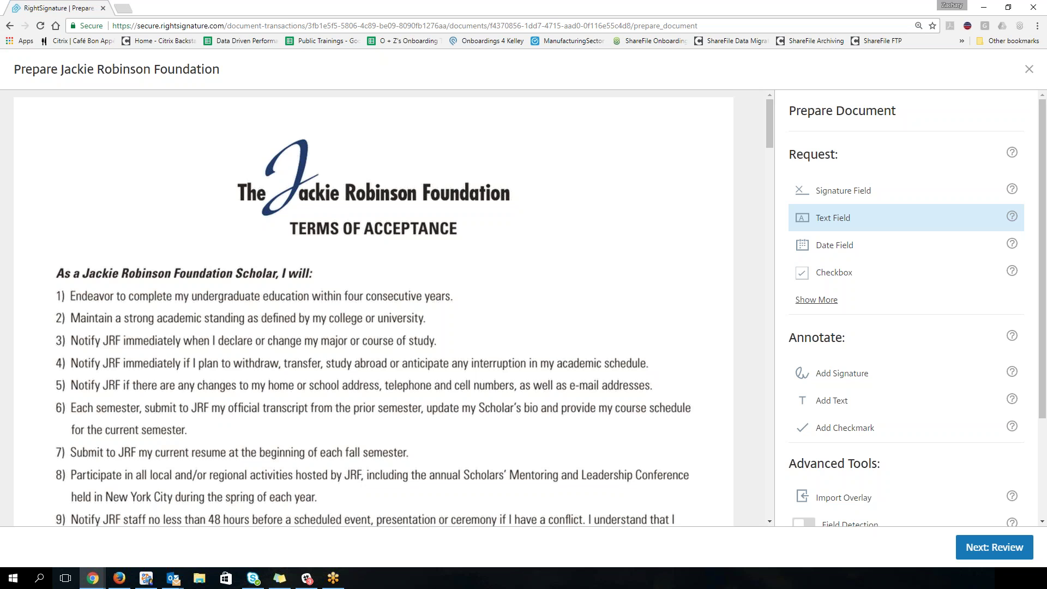
scroll(366, 343, "down", 7)
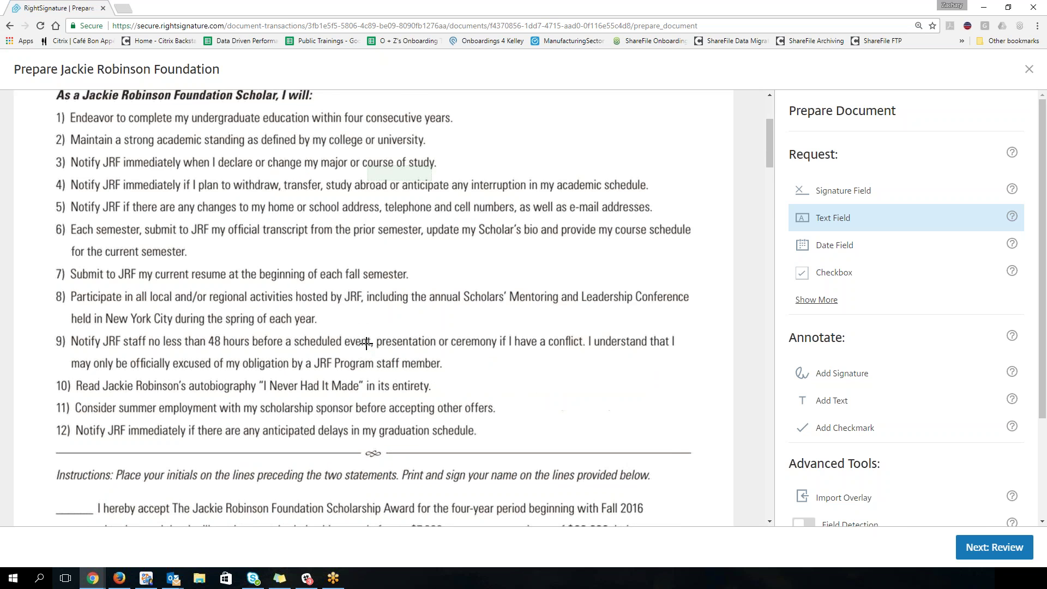
scroll(366, 343, "down", 3)
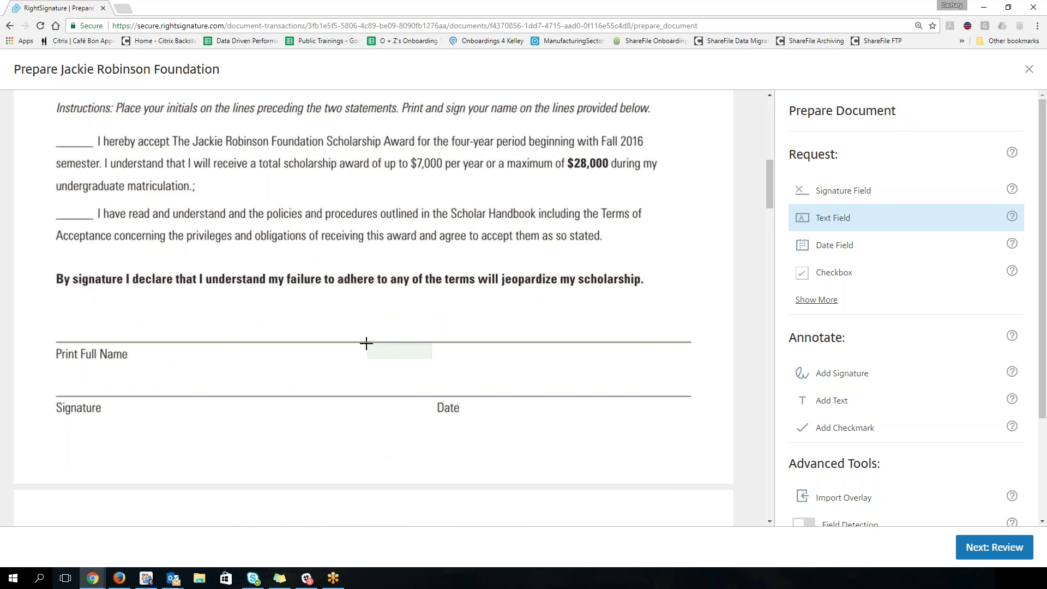
mouse_move(1017, 197)
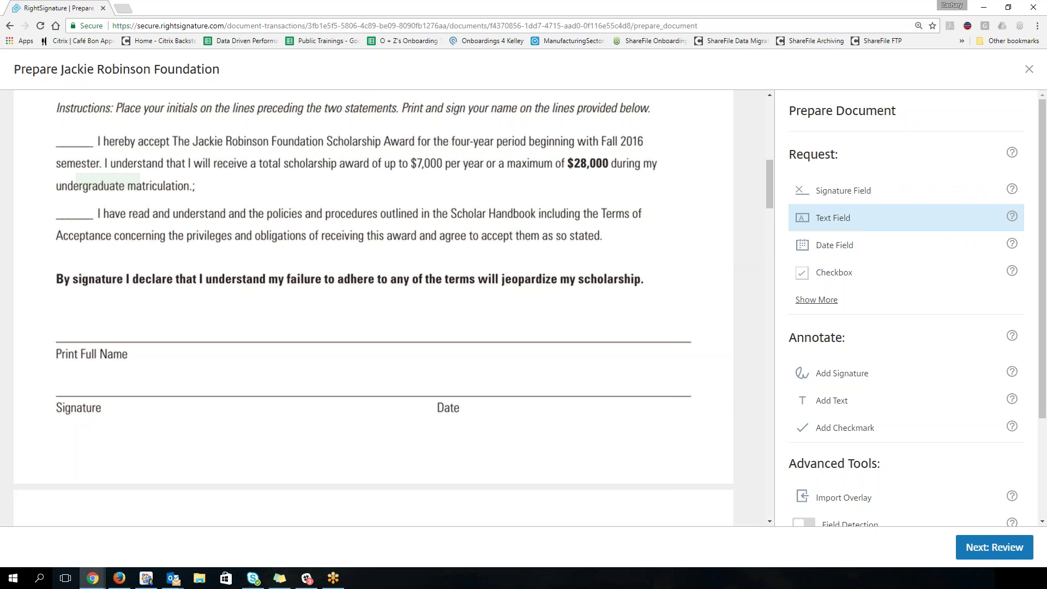
key("alt+Tab")
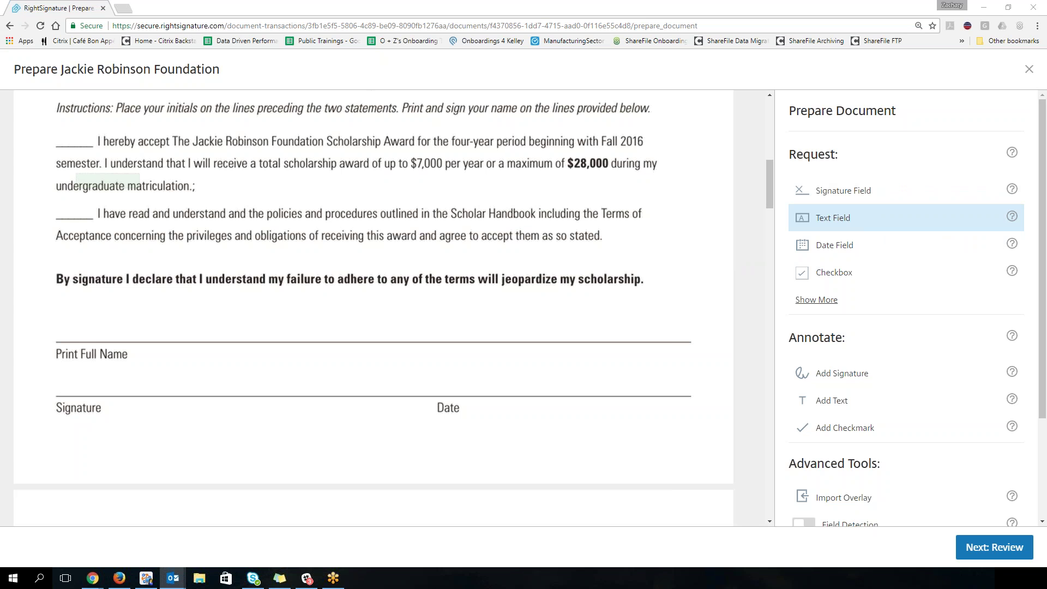
left_click(855, 189)
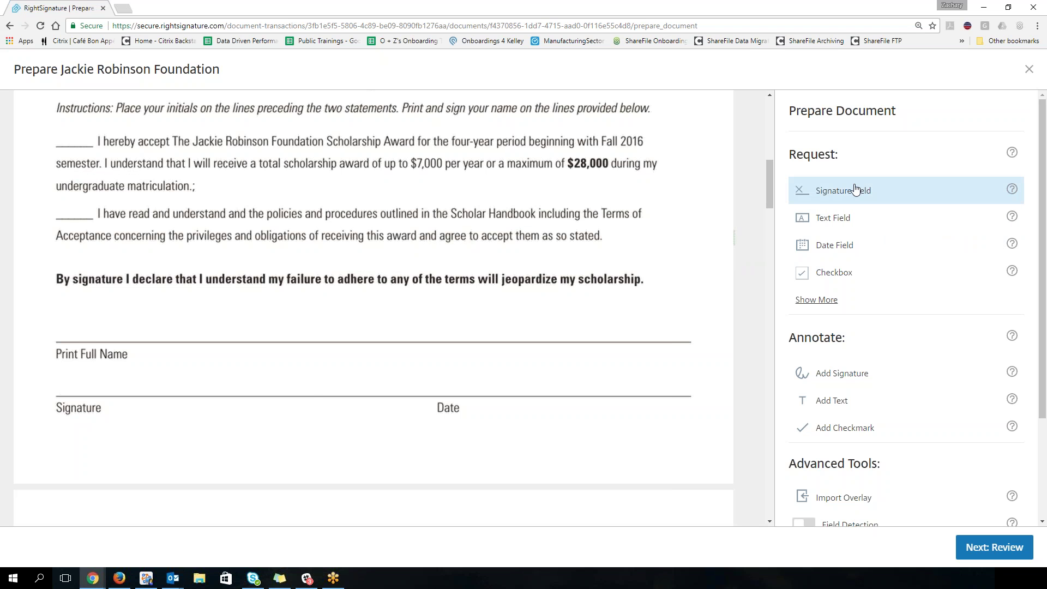
Step: Place an enlarged Signature field beside Print Full Name and delete the stray extra Signature fields
left_click(129, 345)
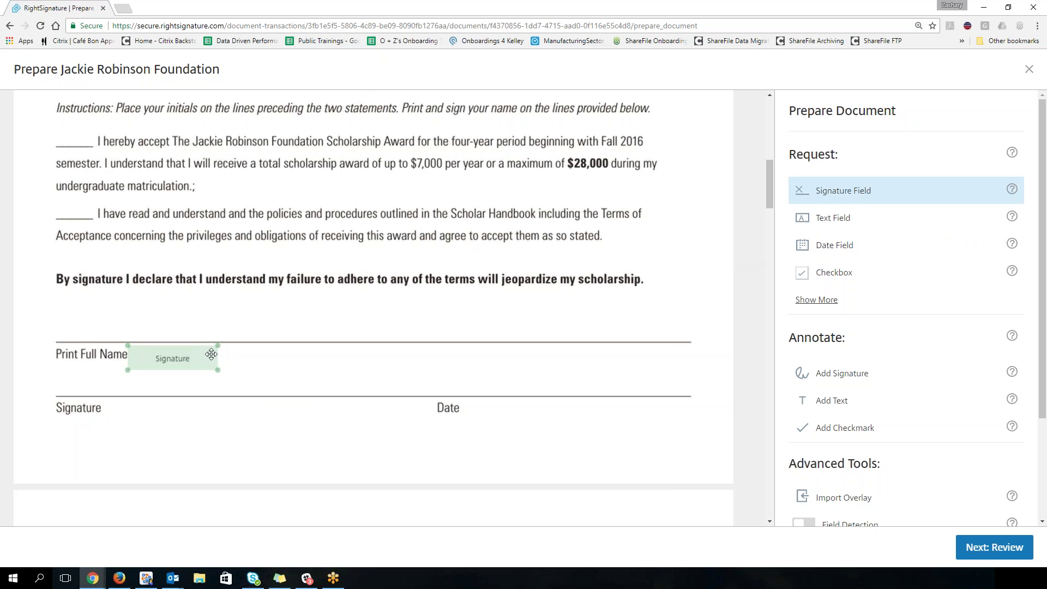
left_click_drag(218, 369, 315, 399)
left_click_drag(260, 380, 263, 375)
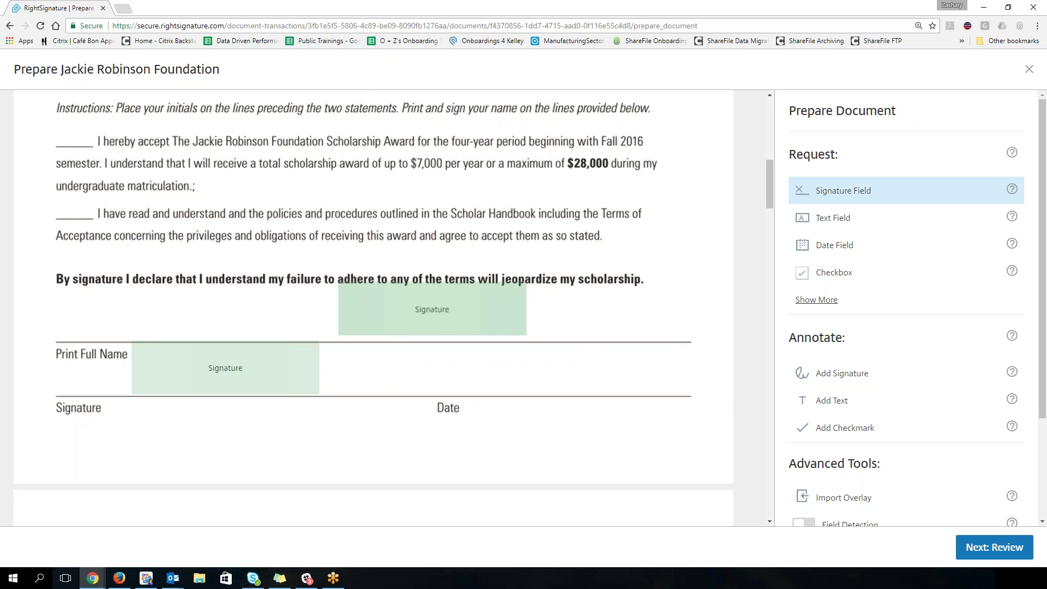
left_click(289, 157)
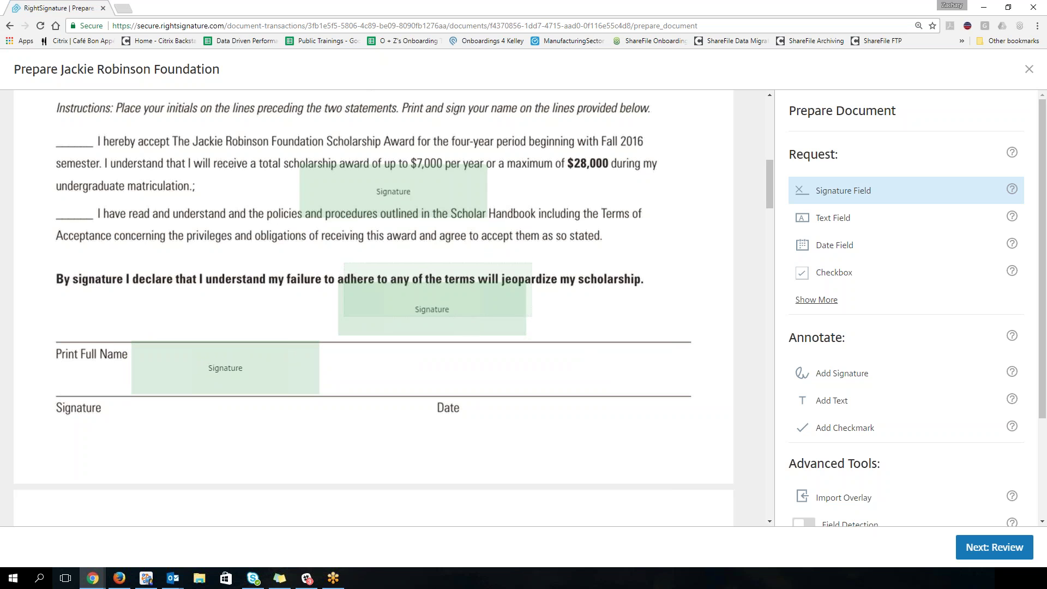
left_click(396, 206)
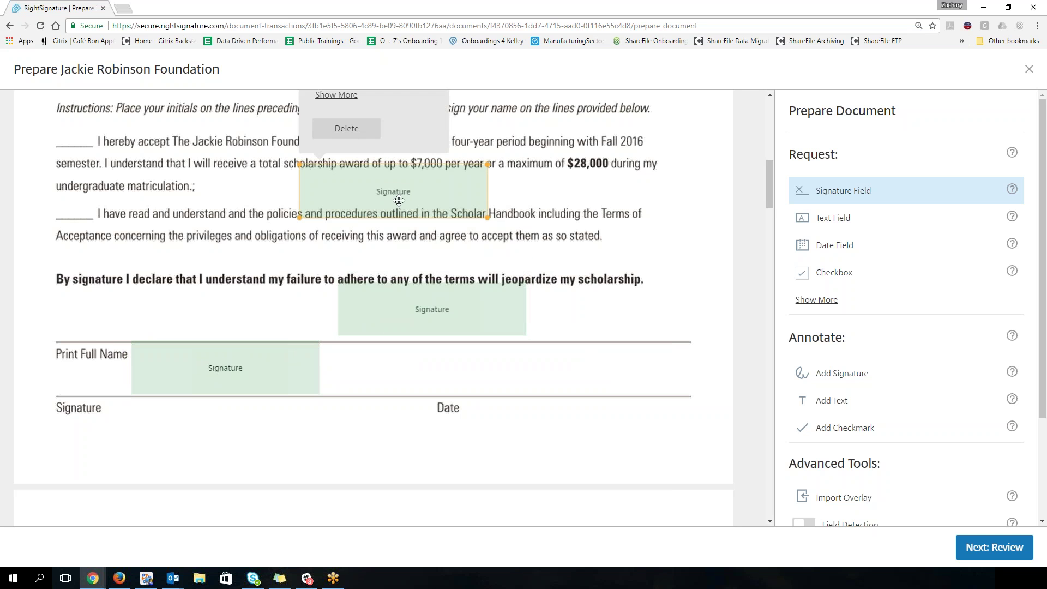
left_click(346, 129)
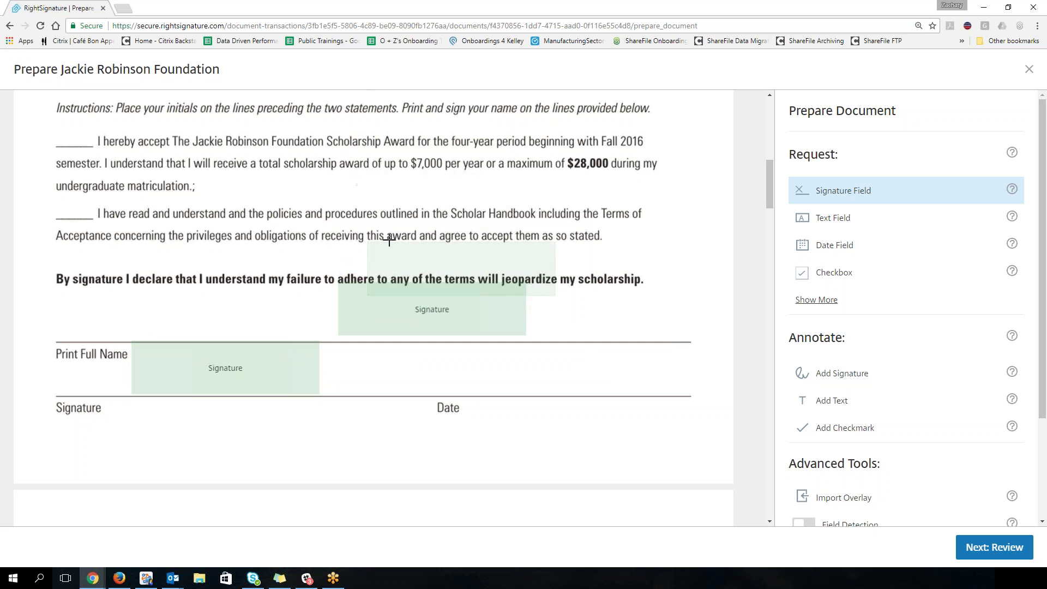
left_click(397, 303)
left_click(383, 244)
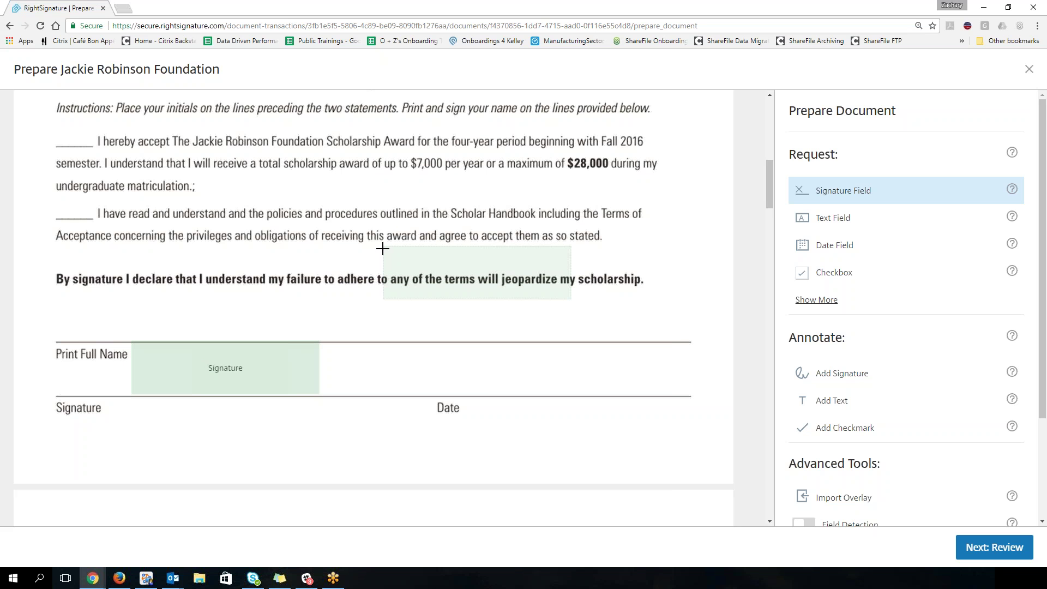
Step: Place a taller Date field on the document's Date line
left_click(835, 245)
left_click(436, 343)
left_click_drag(472, 359, 509, 365)
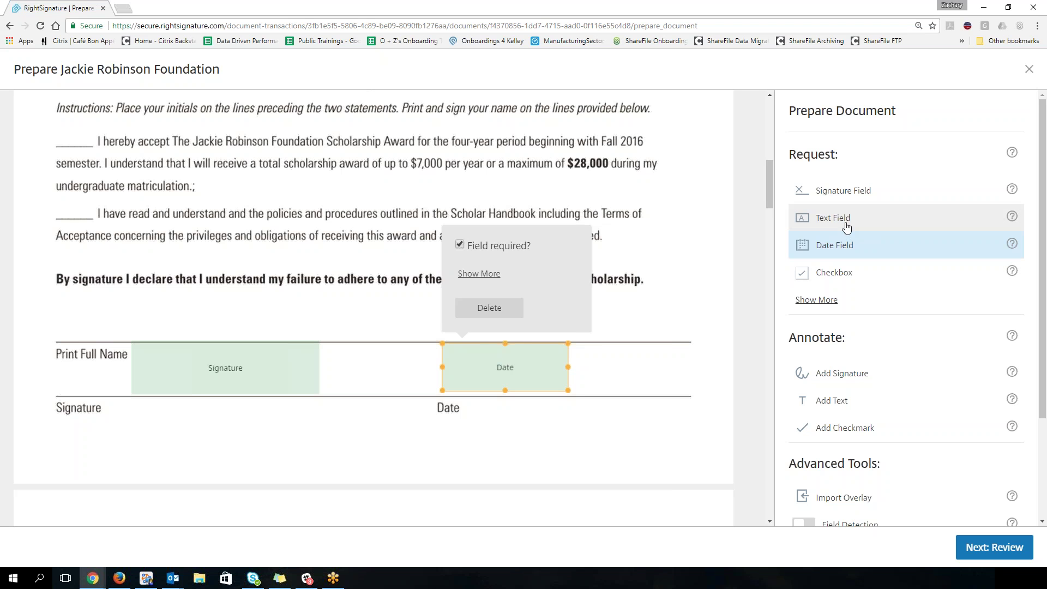
Step: Place a Text field above Print Full Name, stretched across the name line
left_click(843, 224)
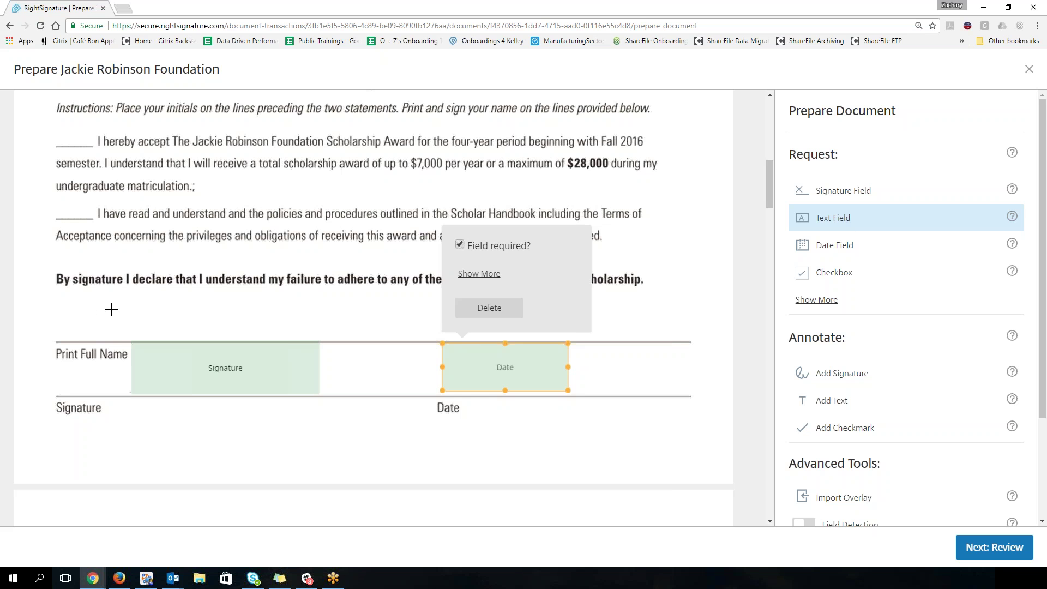
left_click(64, 297)
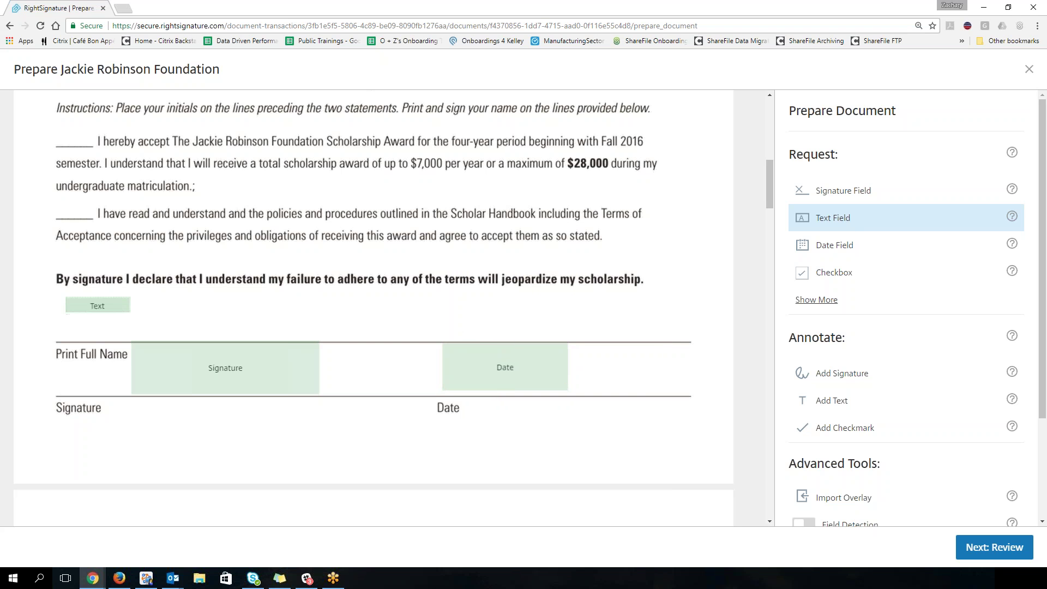
left_click_drag(98, 321, 503, 311)
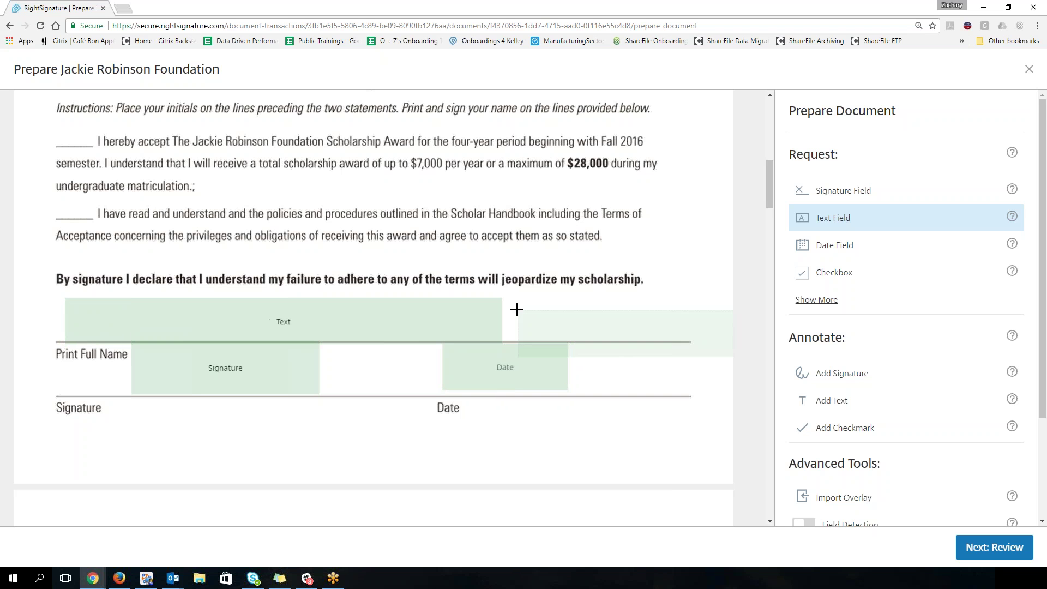
left_click(341, 306)
left_click_drag(341, 306, 342, 296)
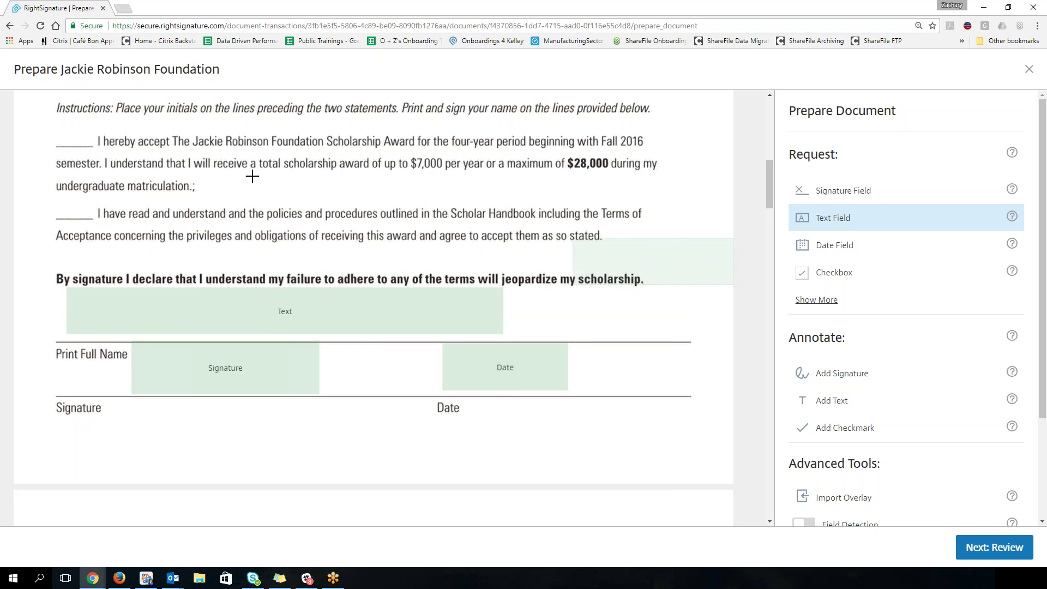
Step: Place an Initials field on the first initials blank and narrow it to fit the line
left_click(824, 301)
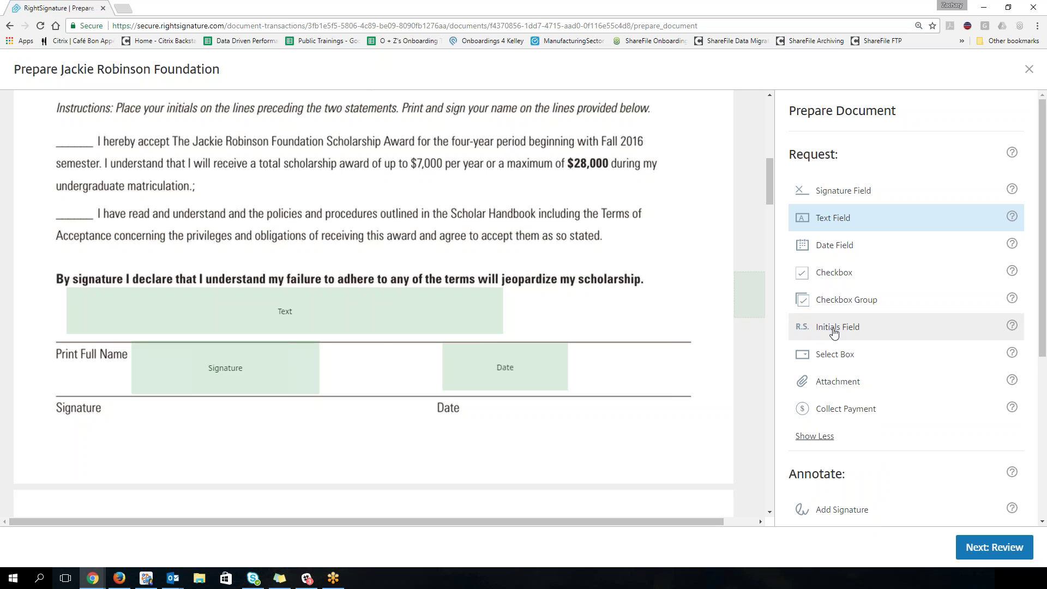
left_click(843, 330)
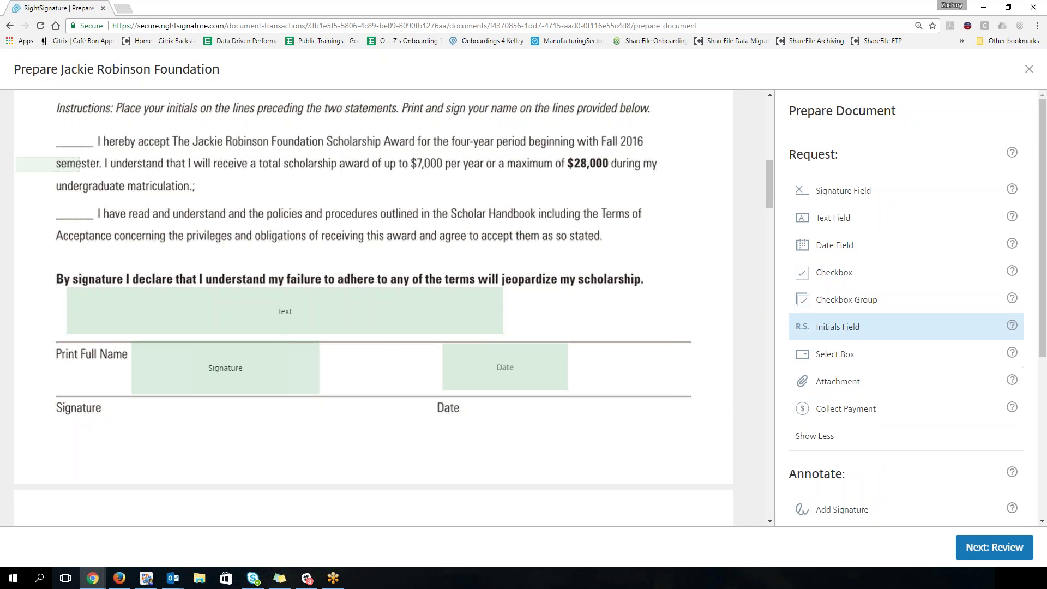
left_click(55, 118)
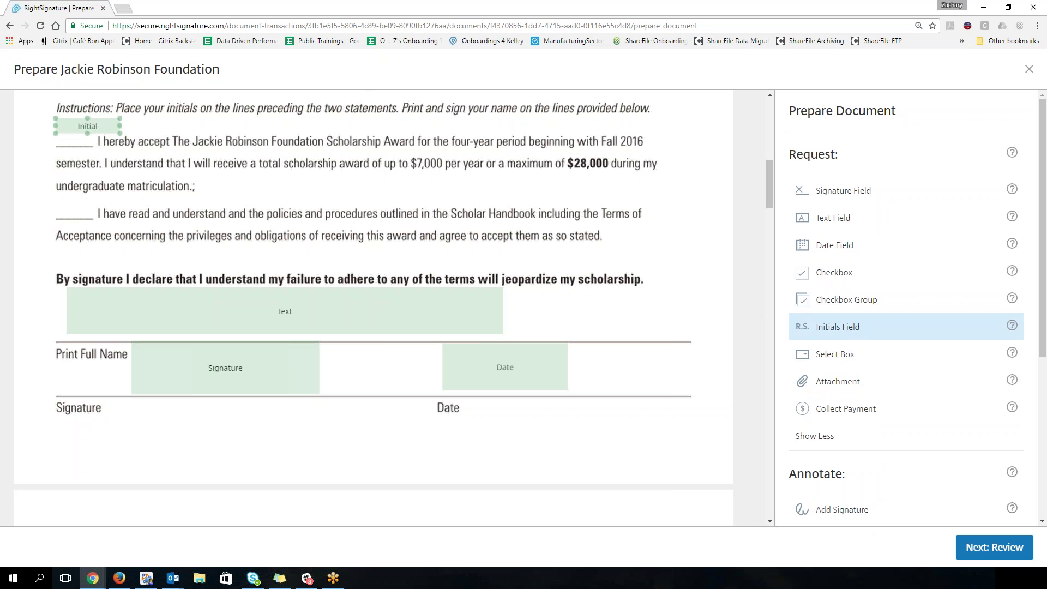
left_click_drag(120, 125, 77, 134)
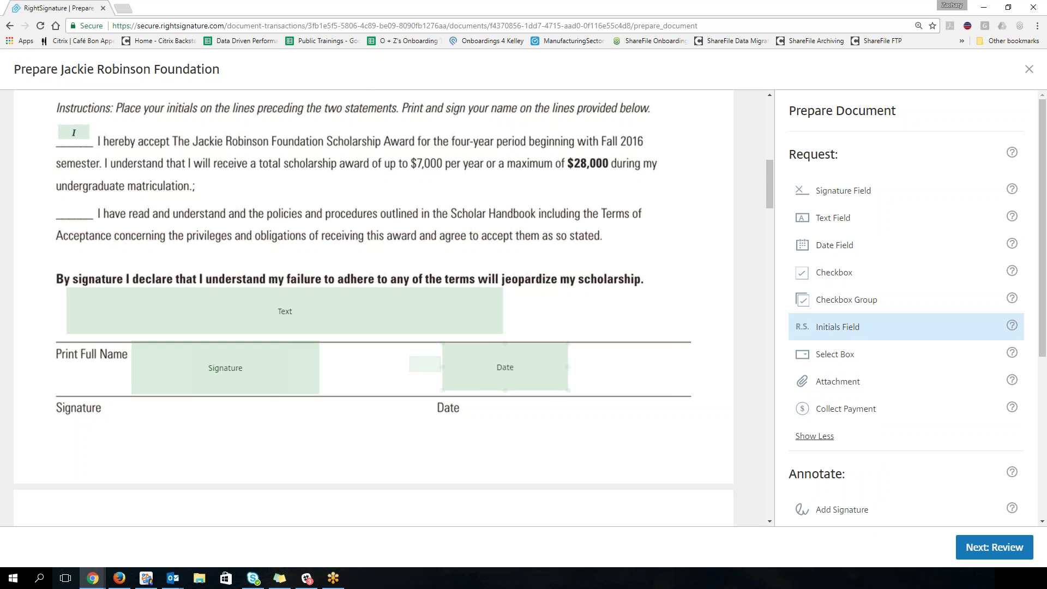
scroll(427, 364, "down", 10)
scroll(389, 332, "down", 15)
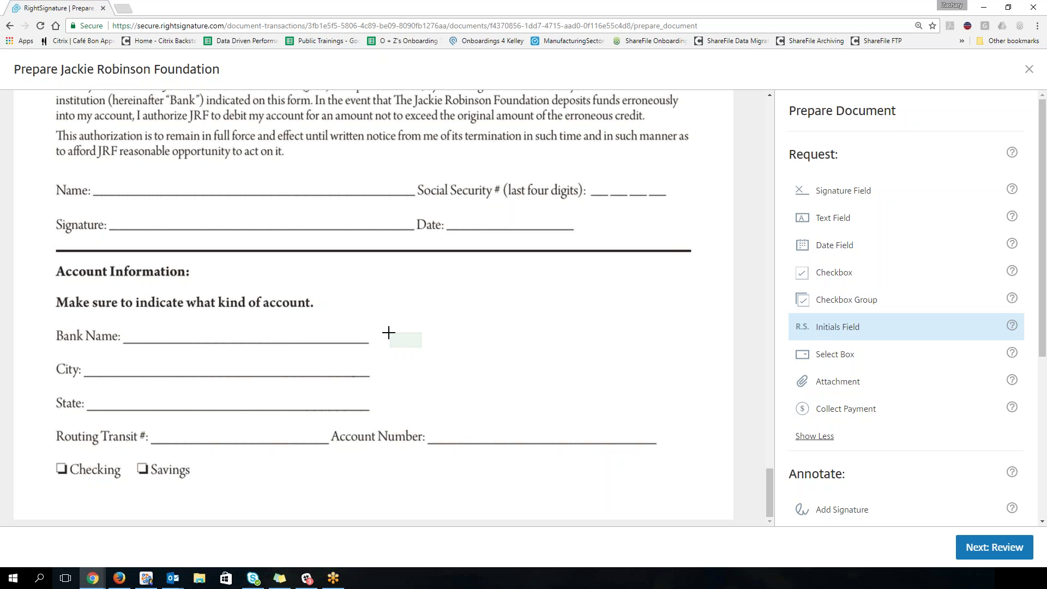
Step: Place two checkbox-group boxes beside the Savings option
left_click(840, 300)
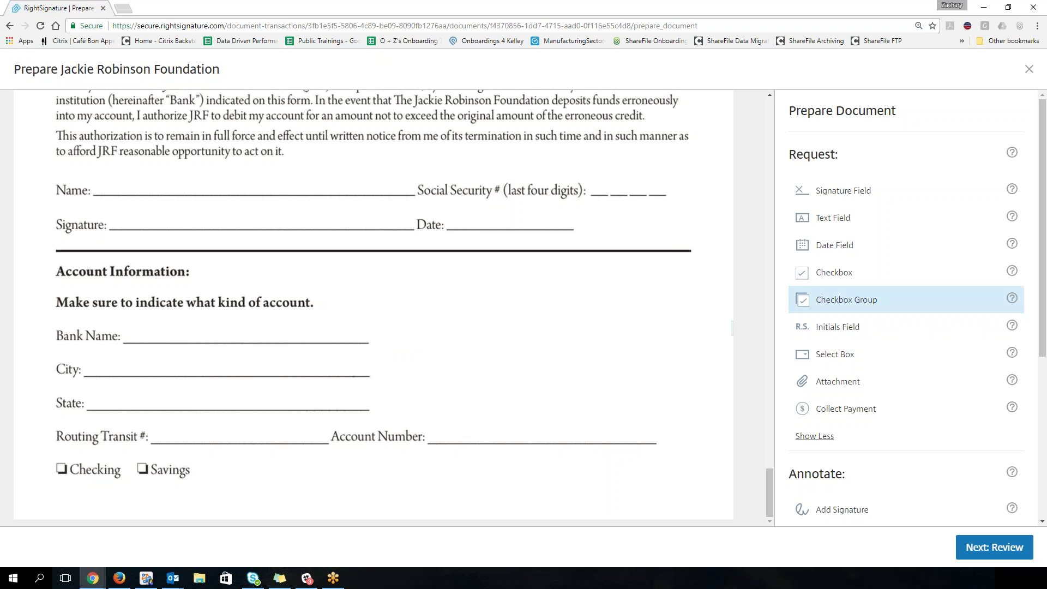
left_click(193, 460)
left_click(225, 461)
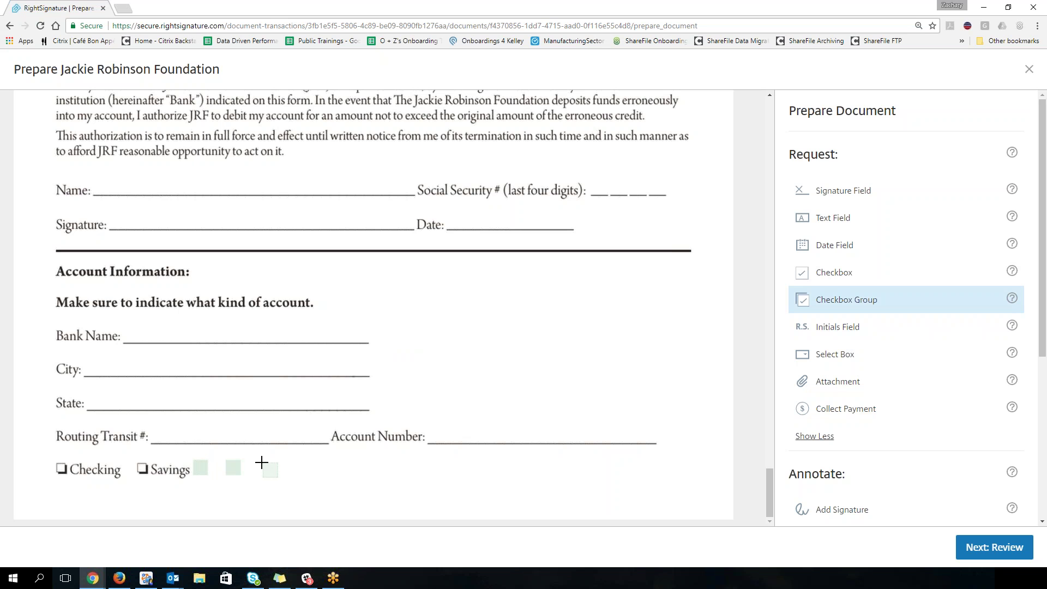
Step: Add more boxes to the checkbox group, set its requirement to Only One, and save
left_click(233, 467)
left_click(233, 467)
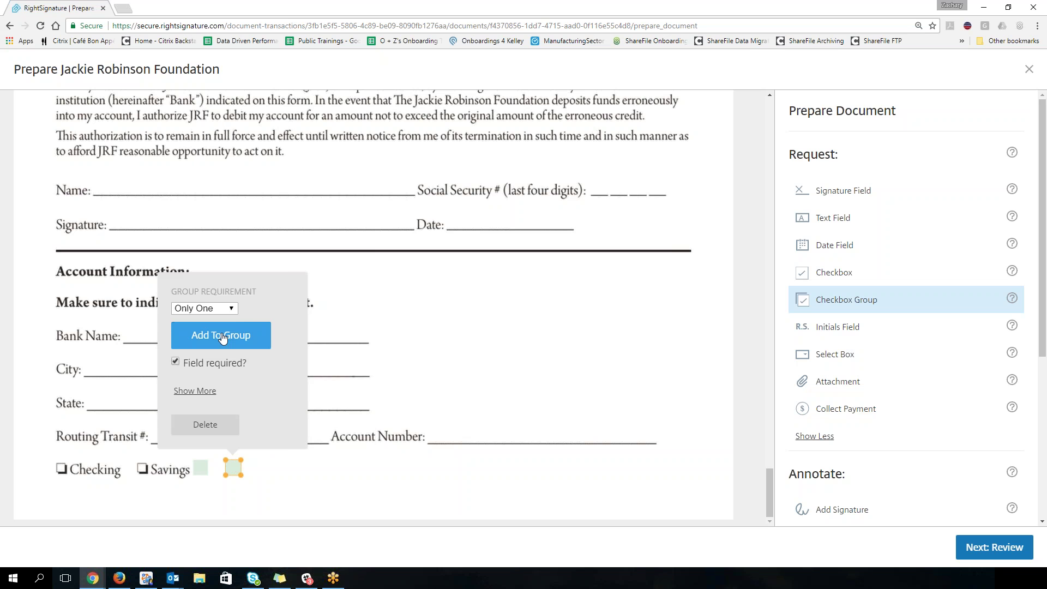
left_click(223, 338)
left_click(298, 294)
left_click(298, 294)
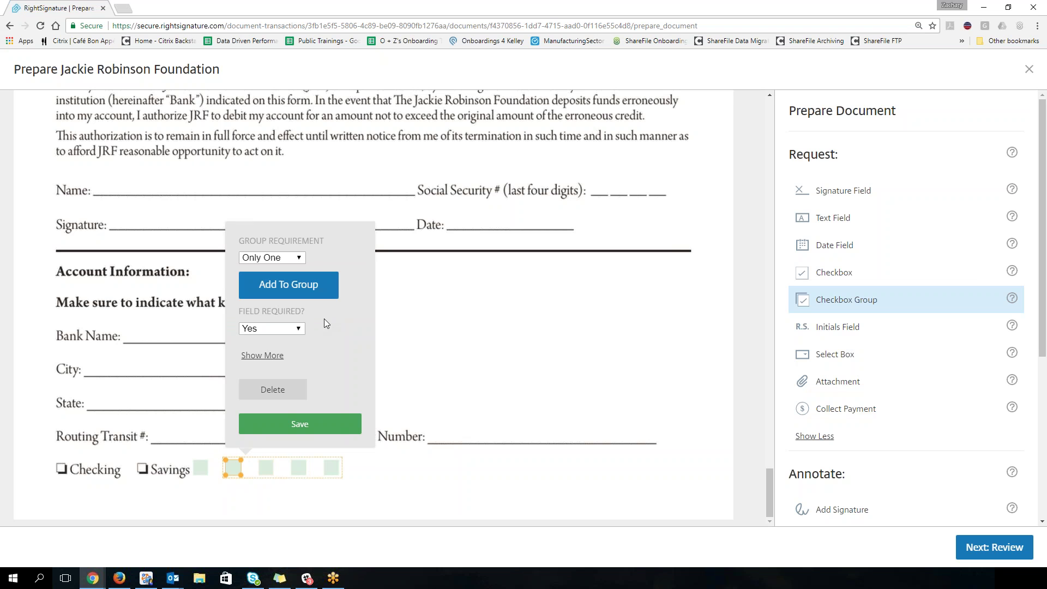
left_click(295, 259)
left_click(273, 282)
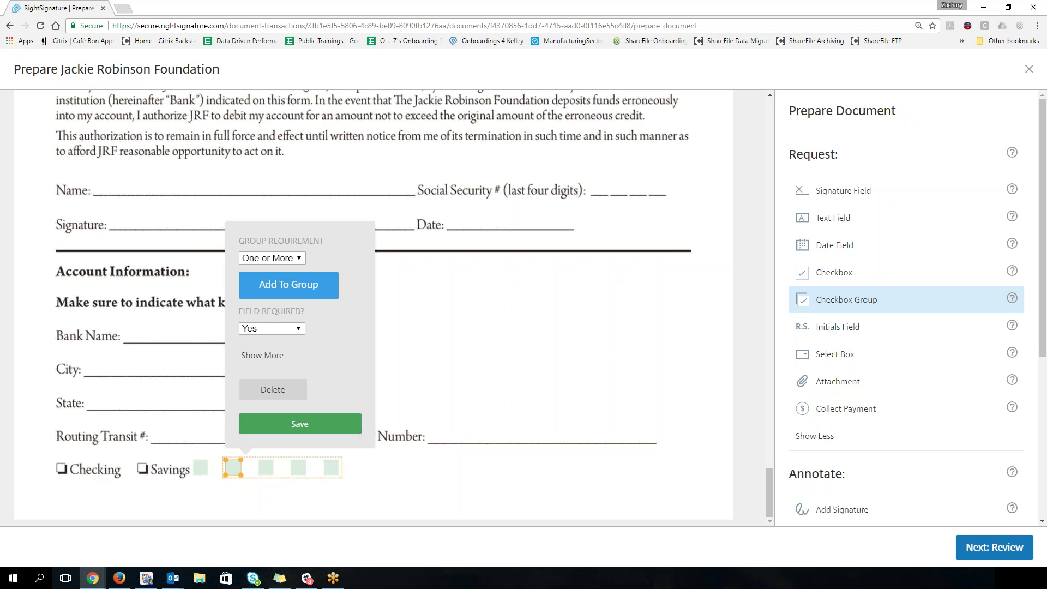
left_click(283, 258)
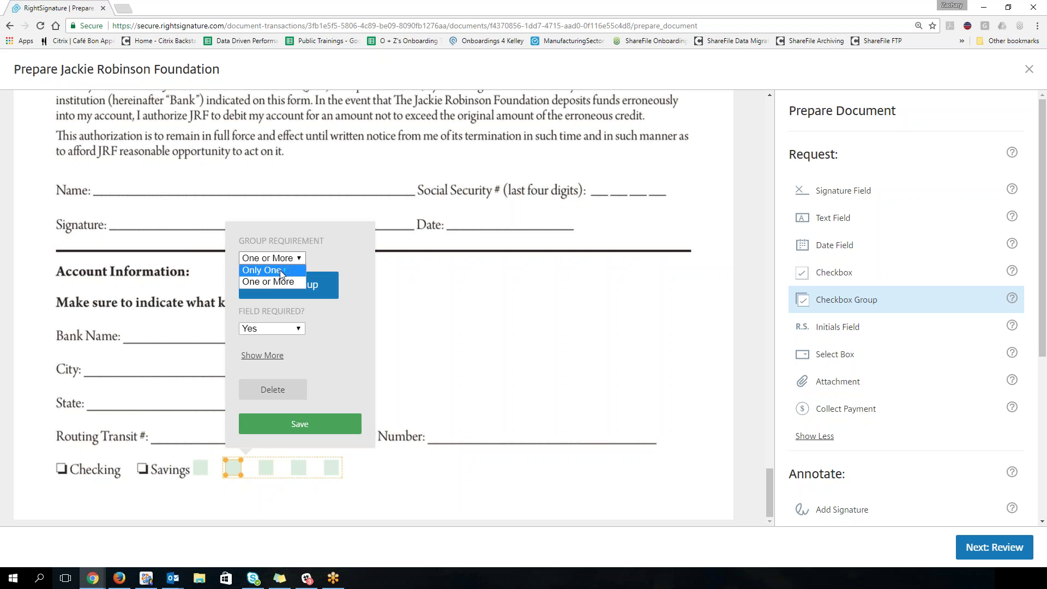
left_click(282, 271)
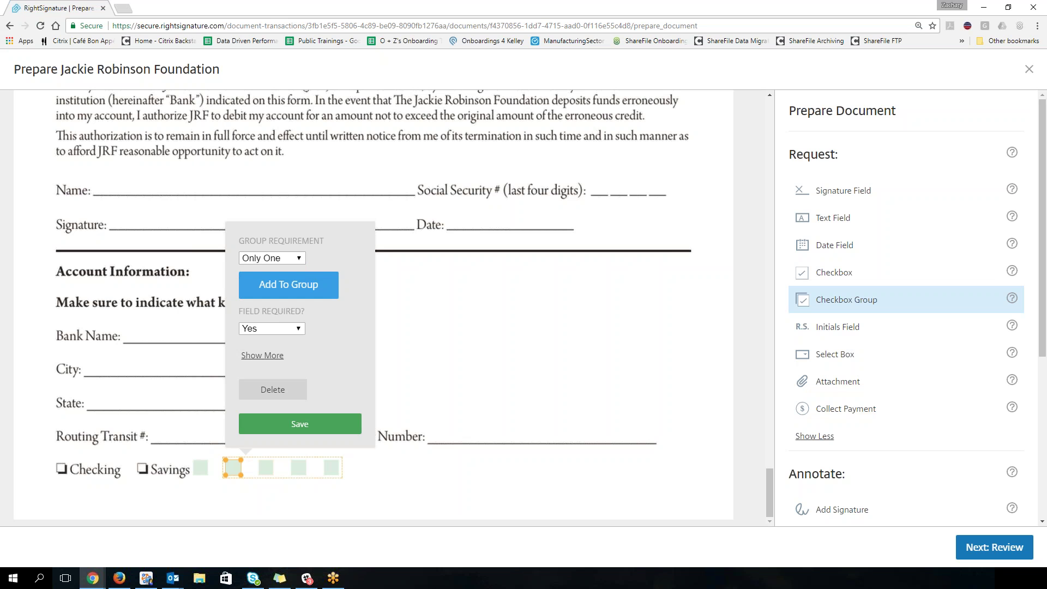
left_click(289, 427)
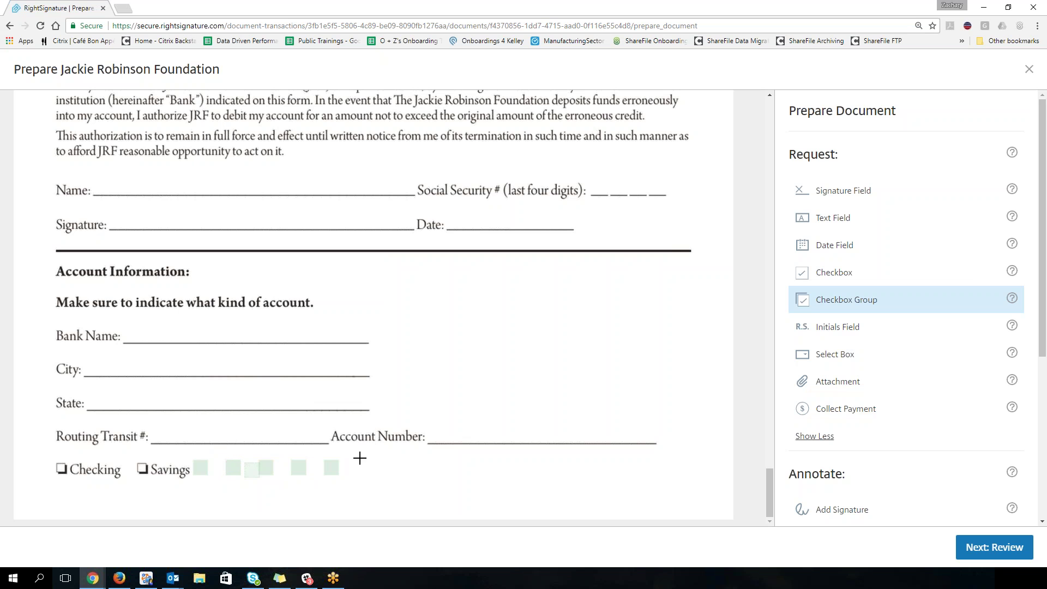
Step: Move the group checkboxes onto the Checking and Savings boxes
left_click(268, 470)
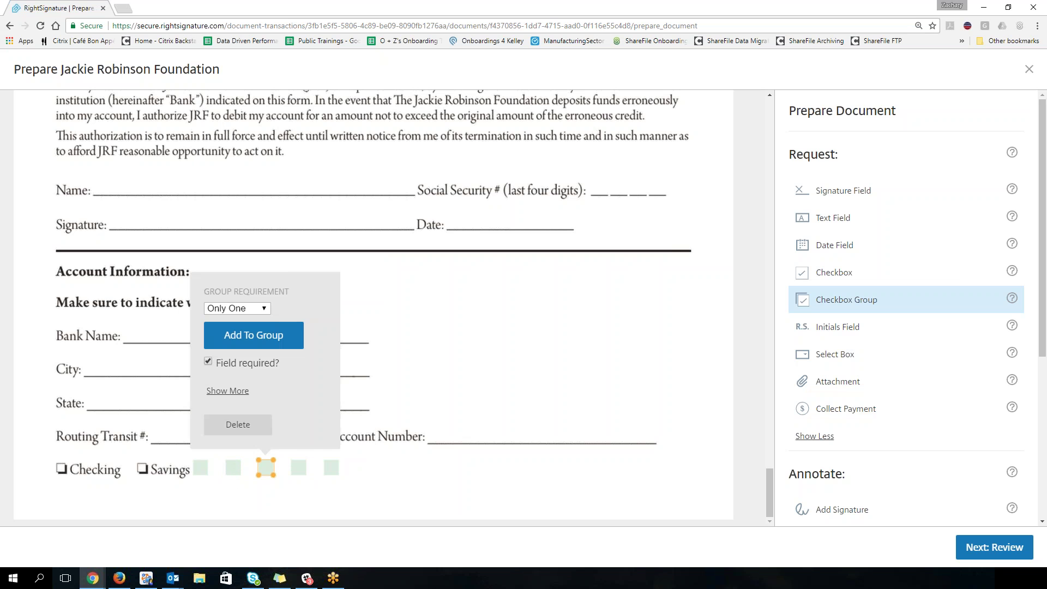
left_click_drag(266, 467, 338, 466)
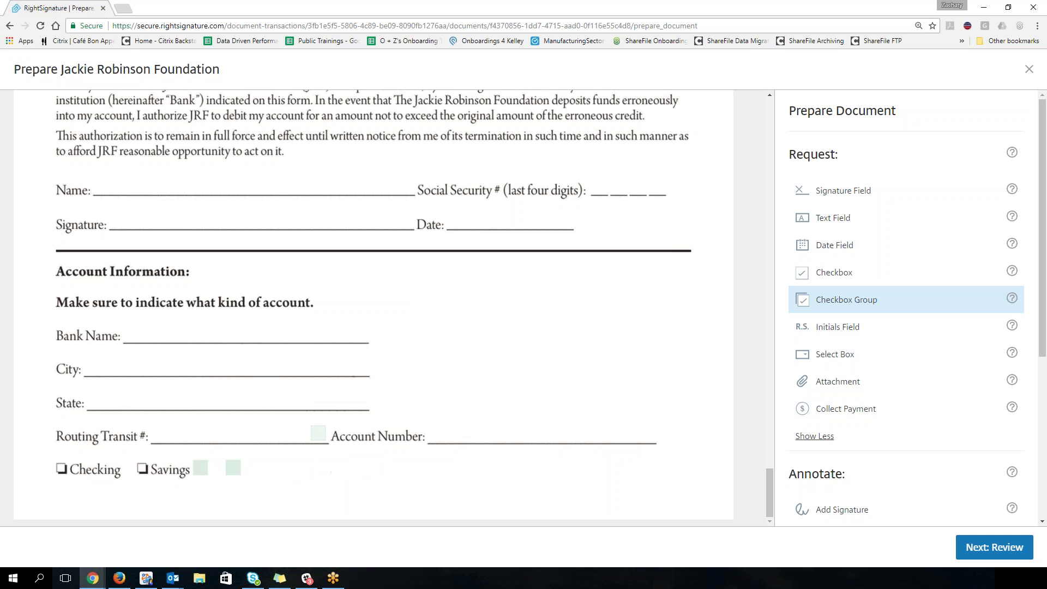
left_click(200, 467)
left_click_drag(200, 464, 58, 463)
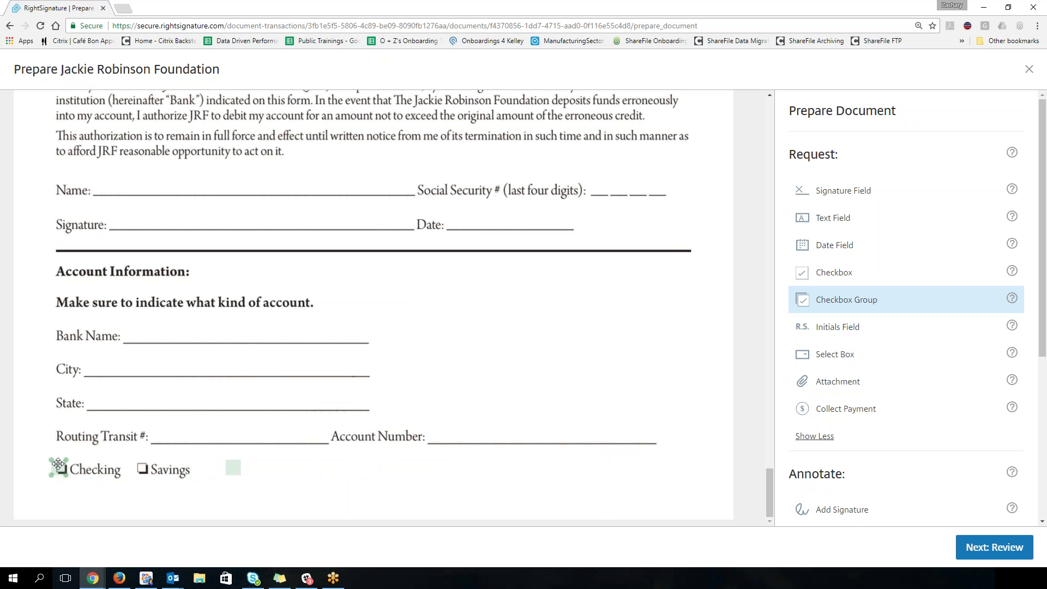
left_click_drag(236, 468, 146, 467)
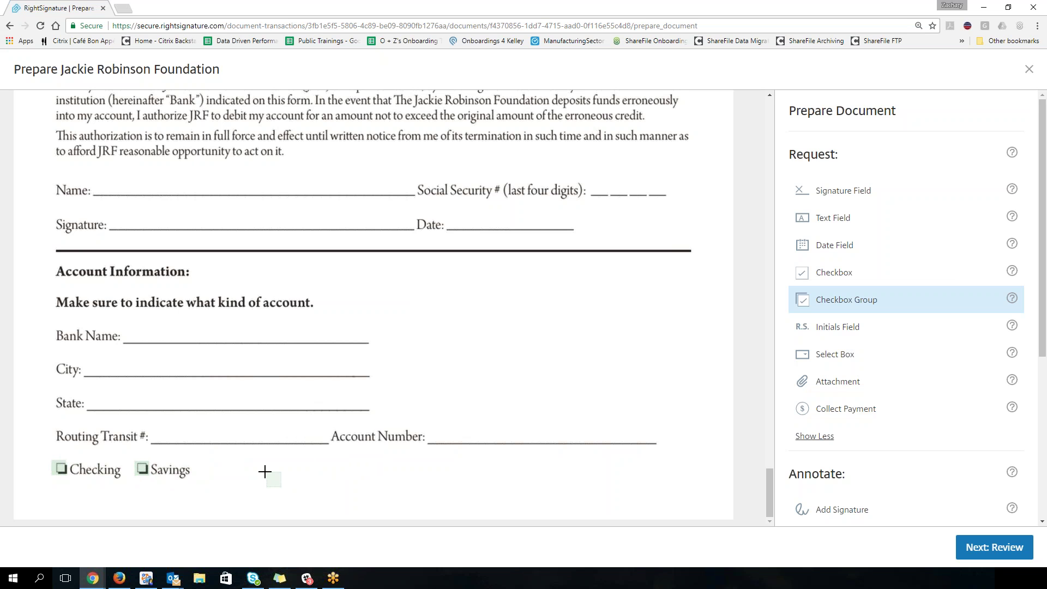
Step: Place a select box beside Savings with the options Checking and Savings
left_click(806, 355)
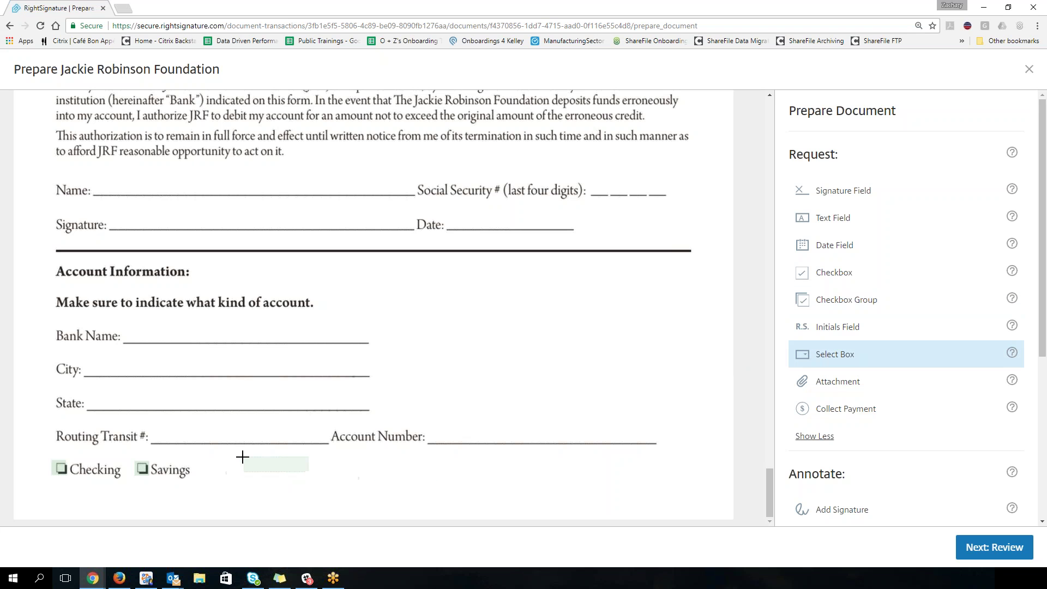
left_click(243, 458)
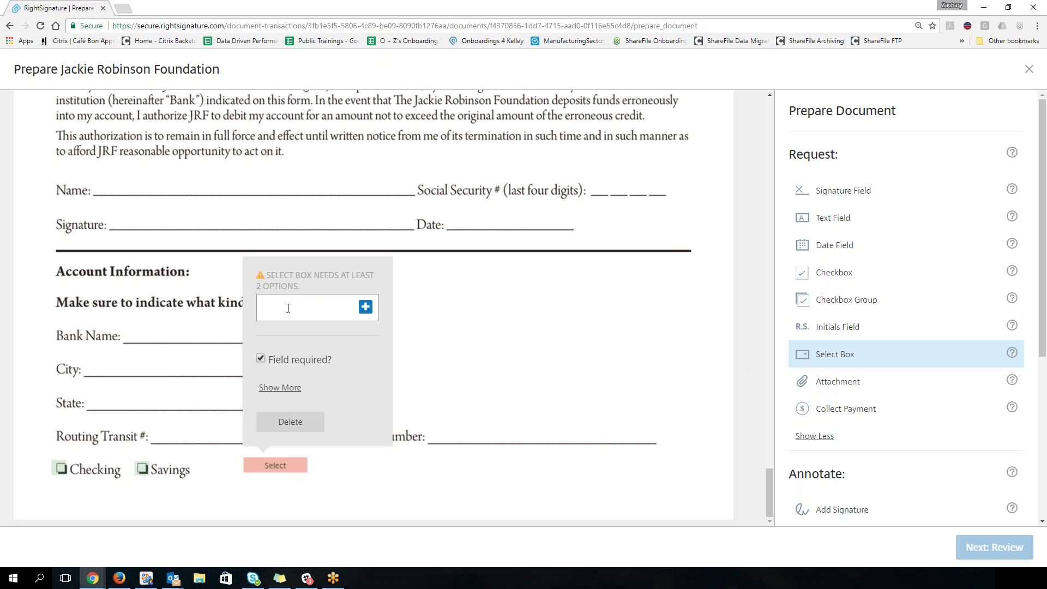
type("Checking")
left_click(365, 309)
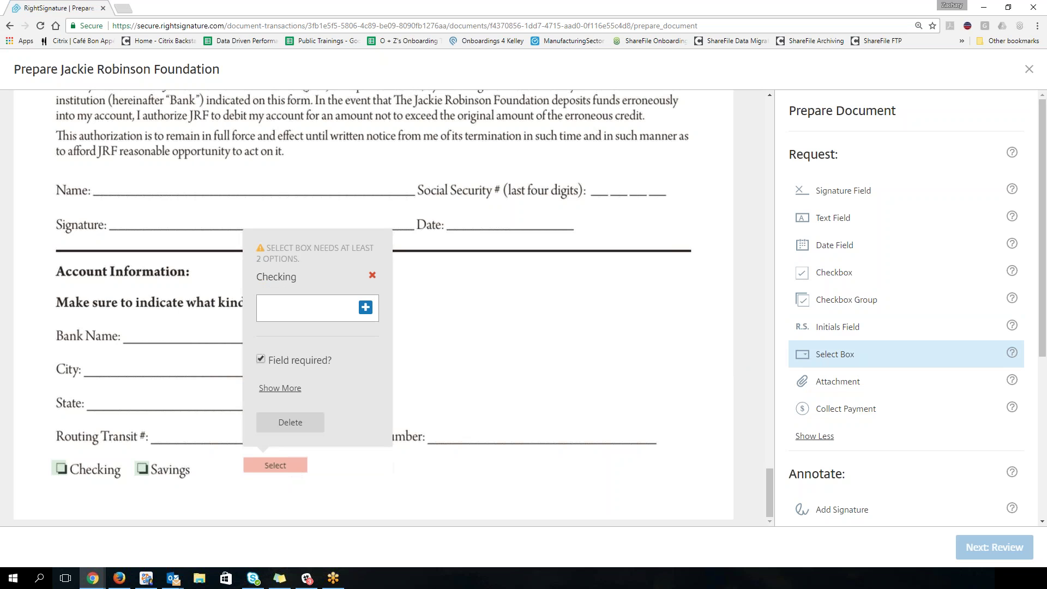
type("Savings")
key("Return")
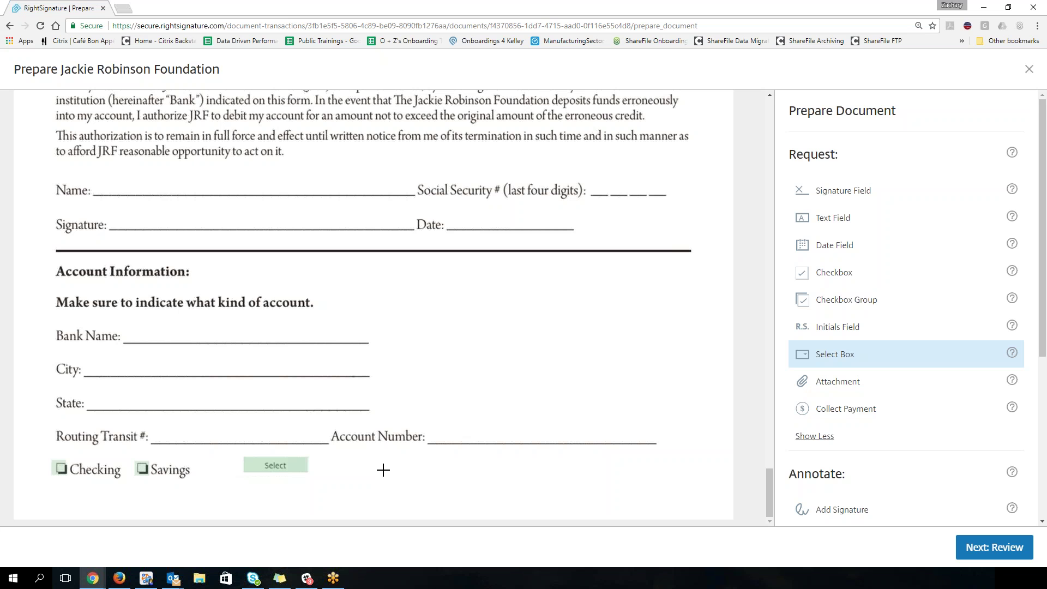
Step: Place an Attachment field with help text 'Please provide a picture of the Grand Canyon'
left_click(847, 381)
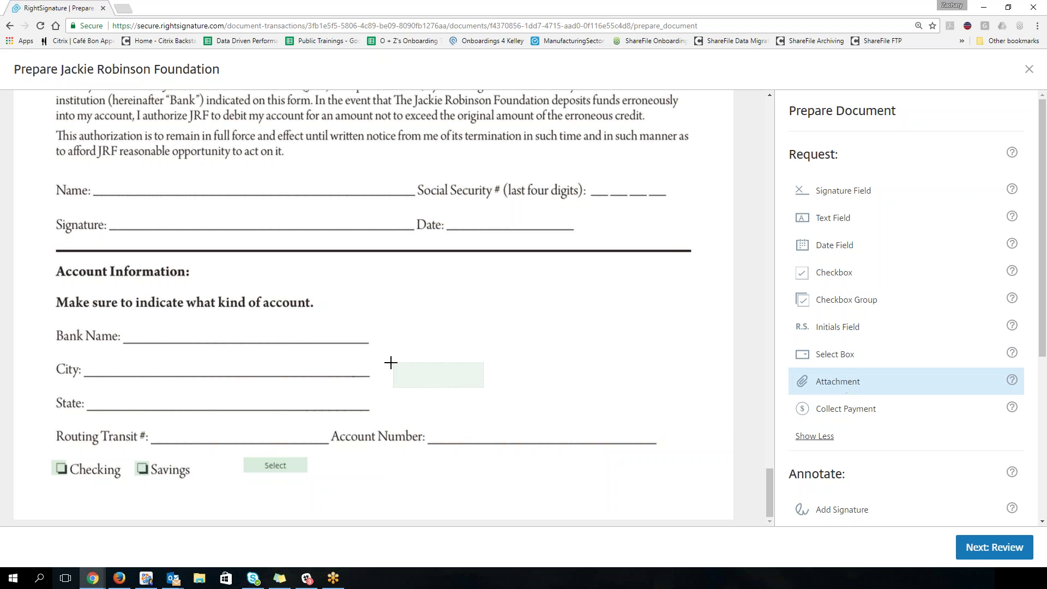
left_click(407, 303)
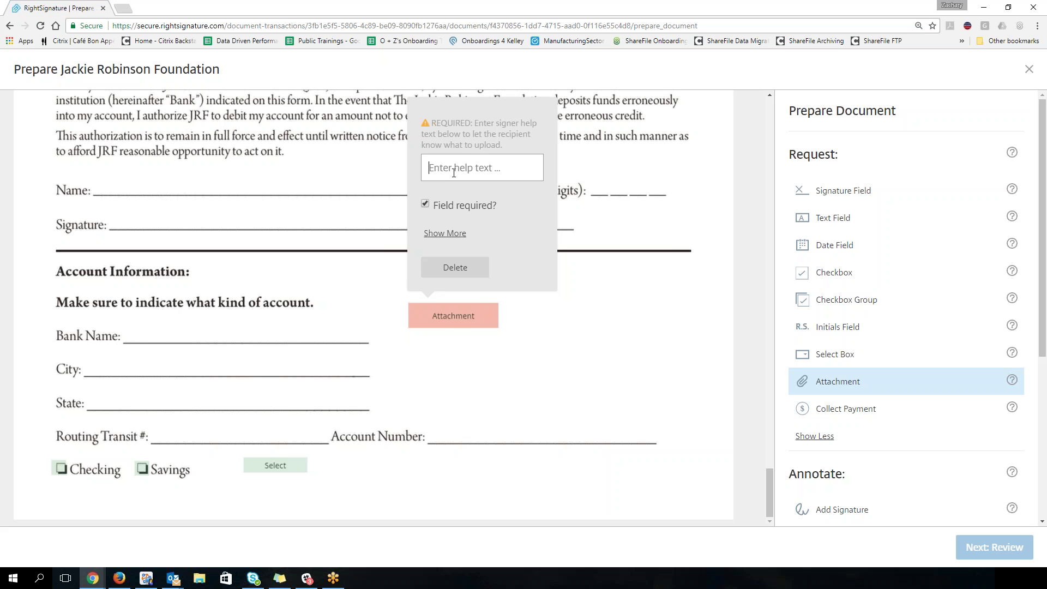
type("Please ")
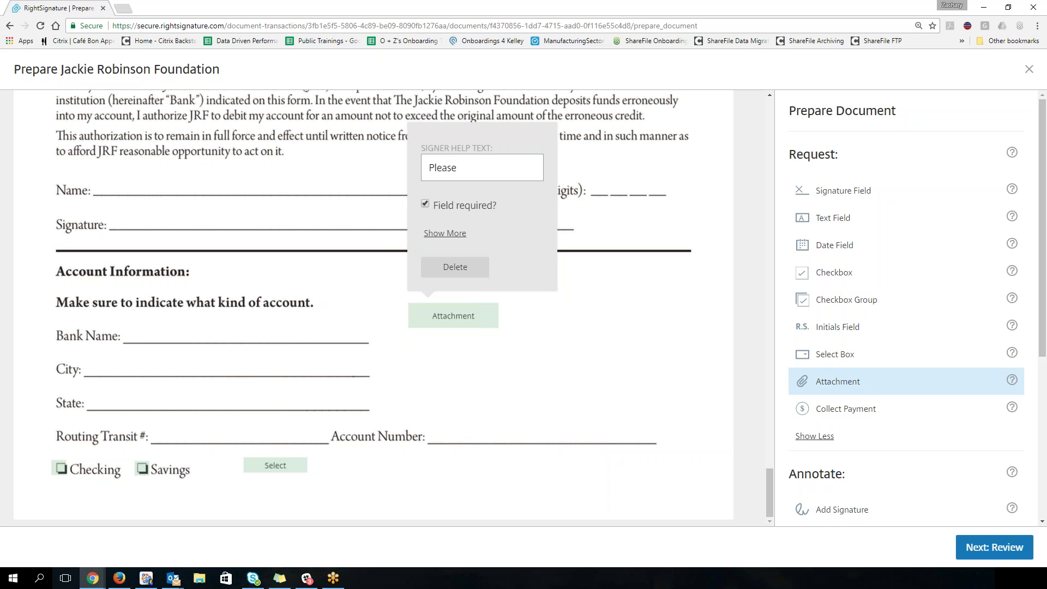
type("provide a picture of the G")
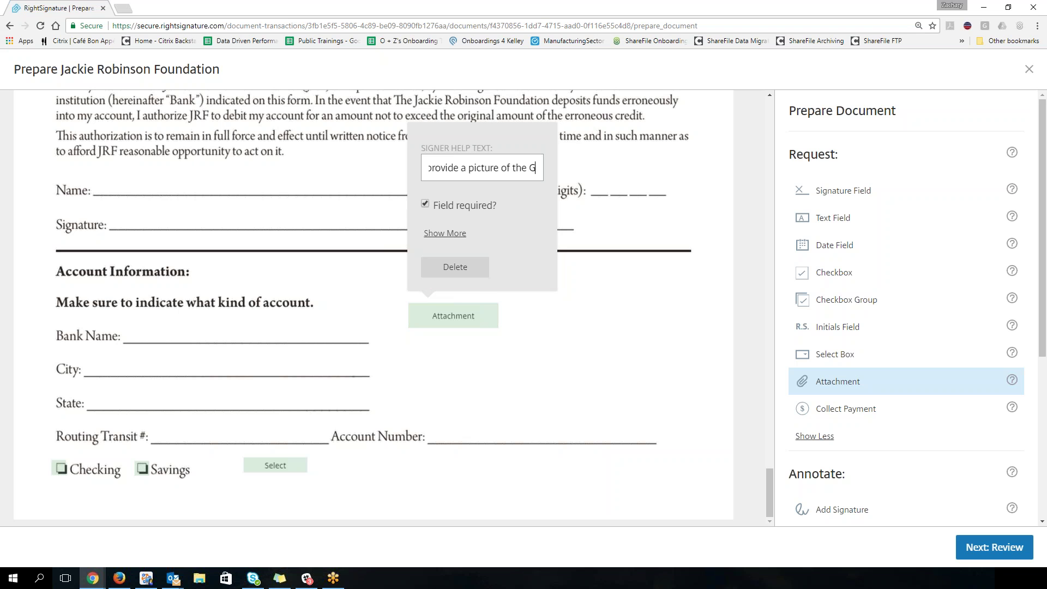
type("rand Canyon")
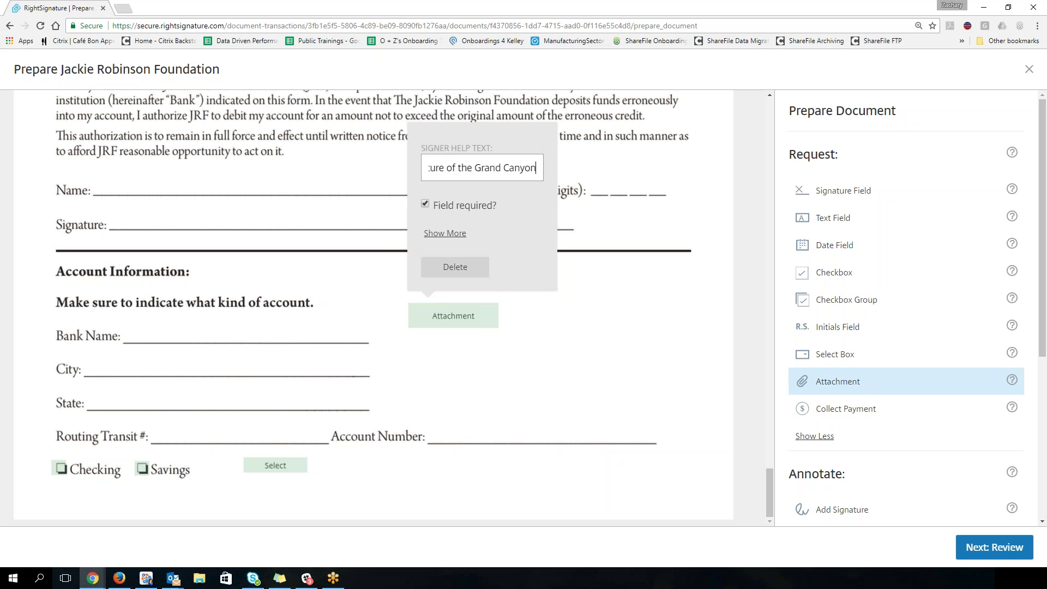
left_click(550, 353)
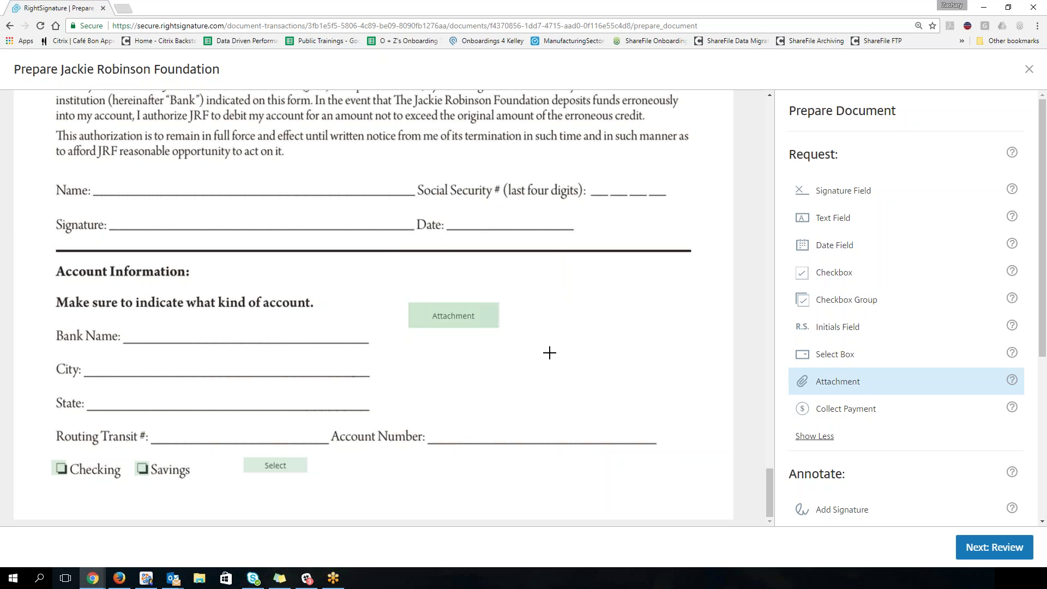
left_click(427, 311)
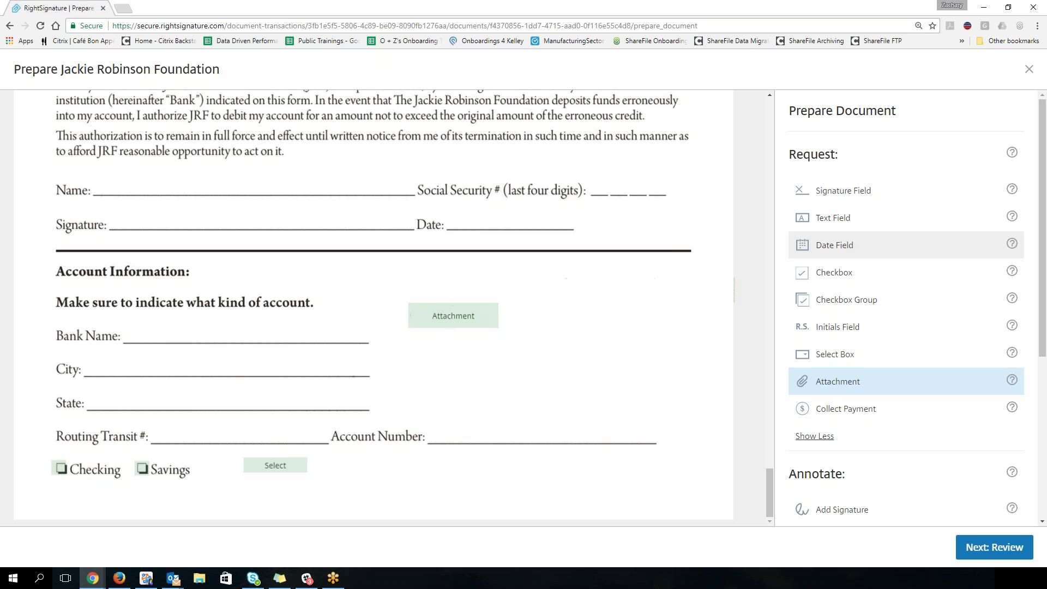
scroll(1031, 295, "down", 4)
scroll(1031, 296, "down", 1)
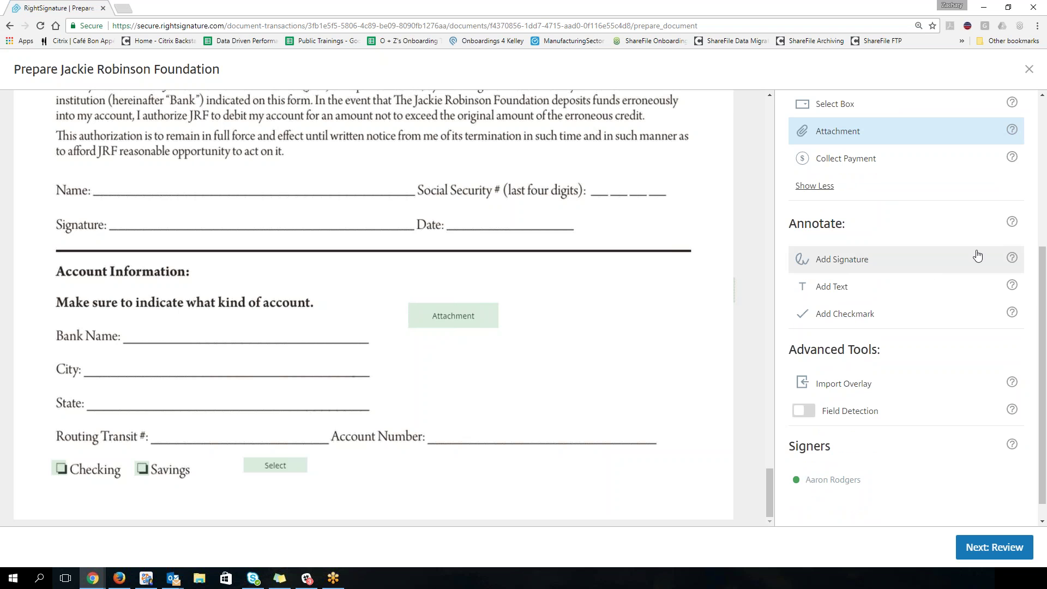
mouse_move(1012, 267)
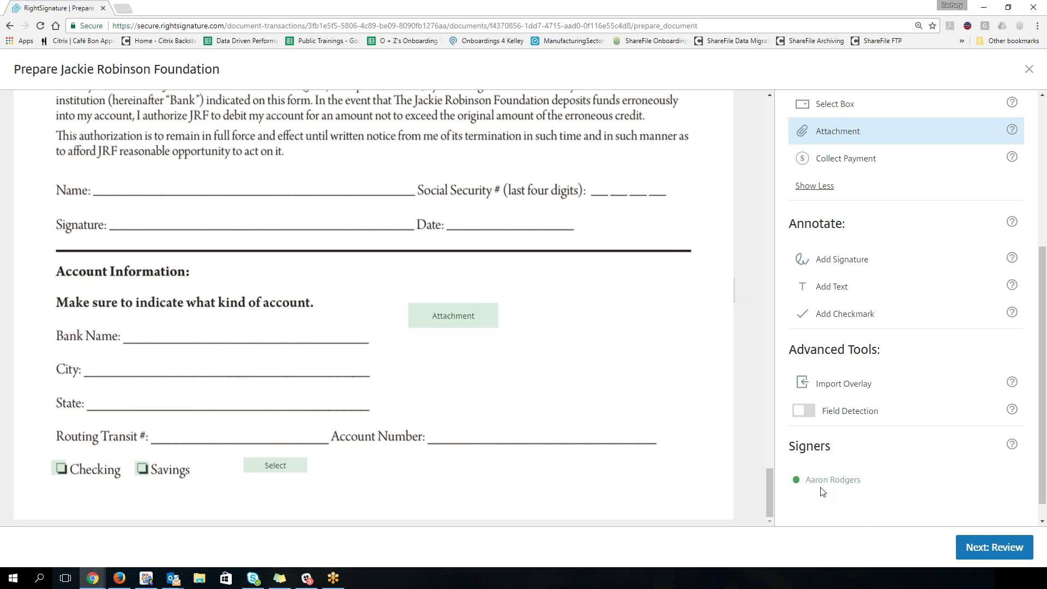
Step: Go to the Review step and select the generated signer PIN
left_click(995, 547)
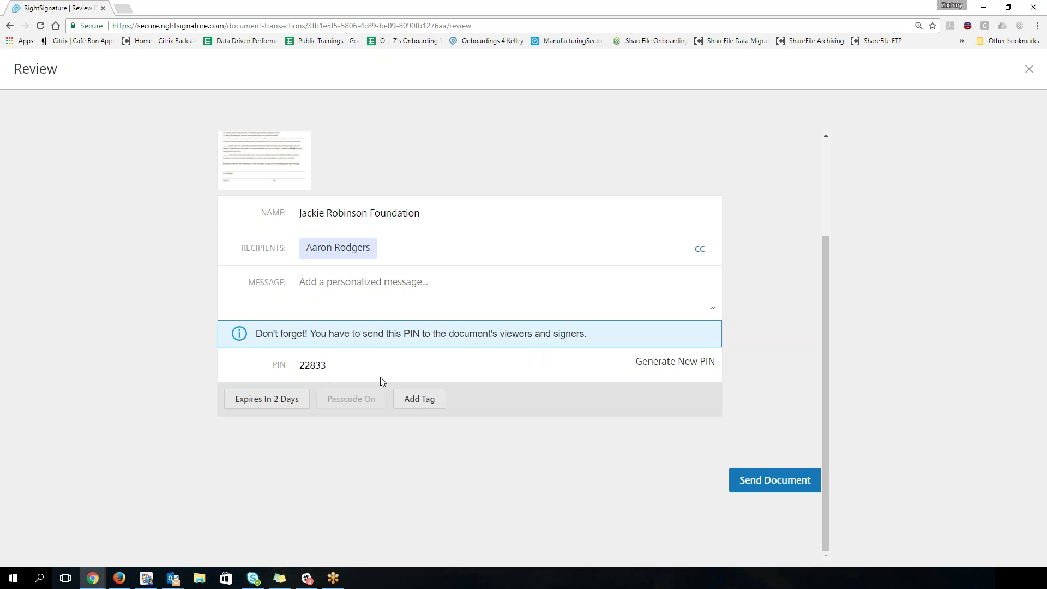
left_click_drag(327, 364, 300, 365)
Step: Replace the new email's default signature with a line stating the signer PIN
key("alt+Tab")
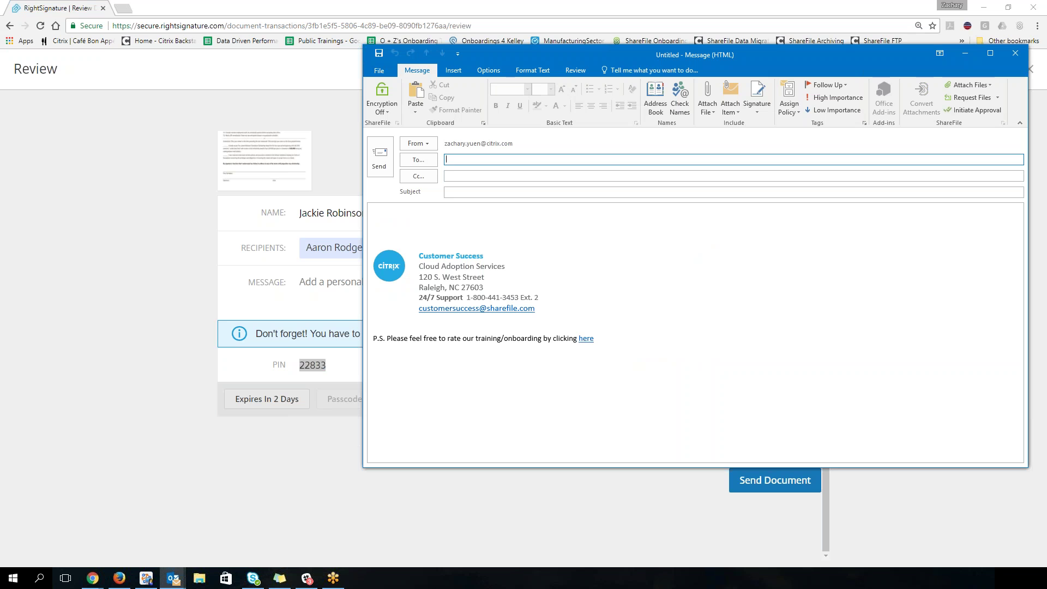
left_click(441, 213)
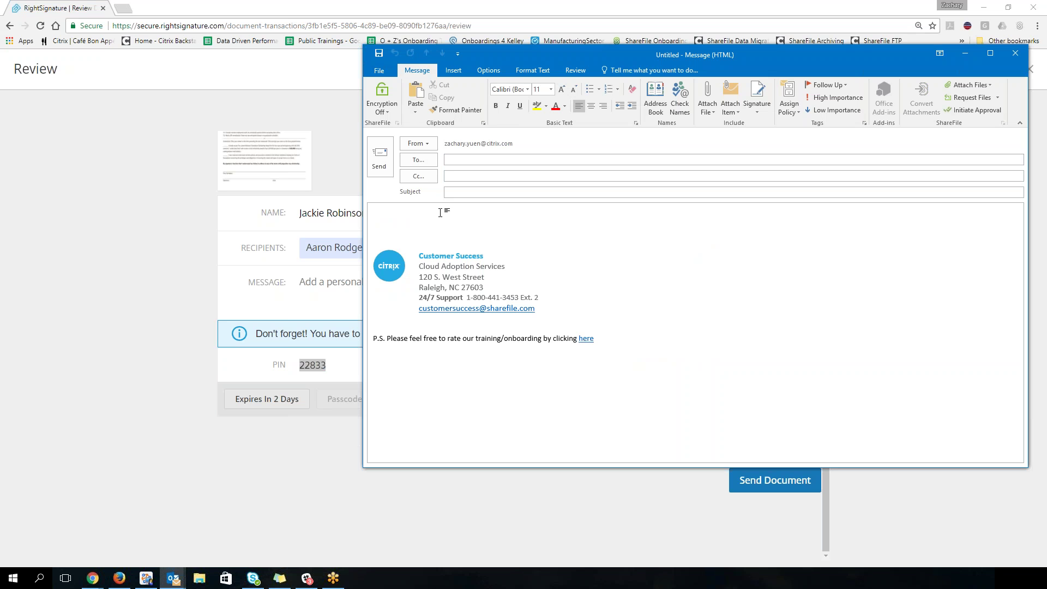
key("ctrl+a")
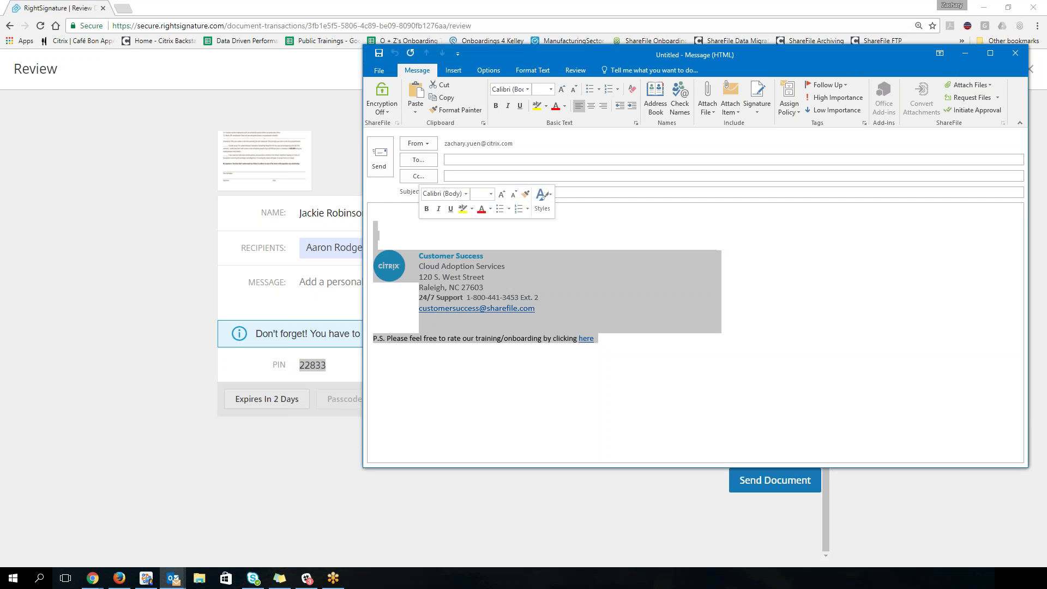
key("Delete")
type("PIN # is ")
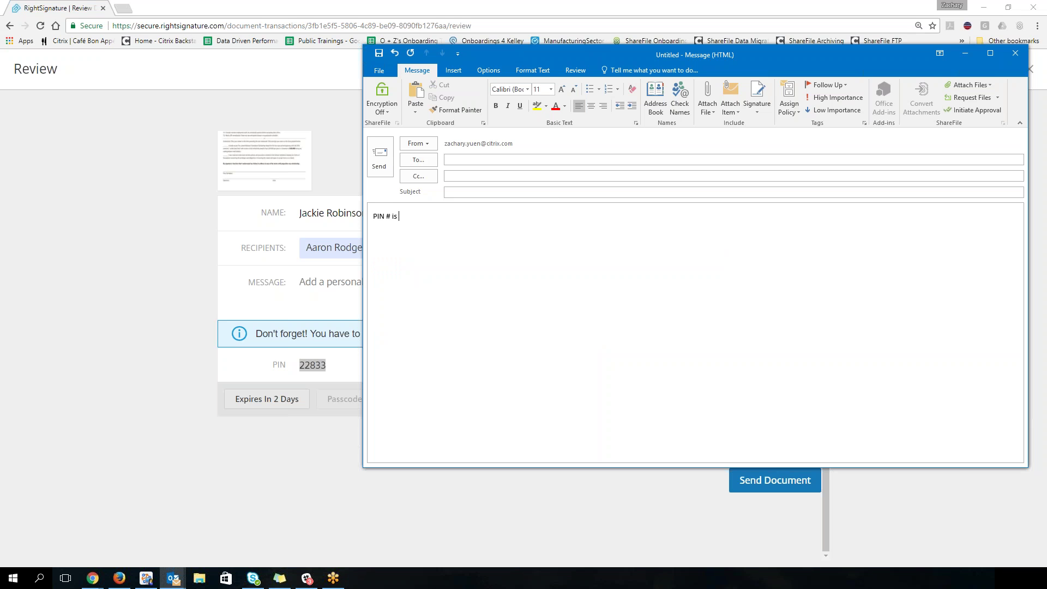
type("22833")
Step: Address the email to the signer, subject it 'PIN to sign document', and send it
left_click(491, 159)
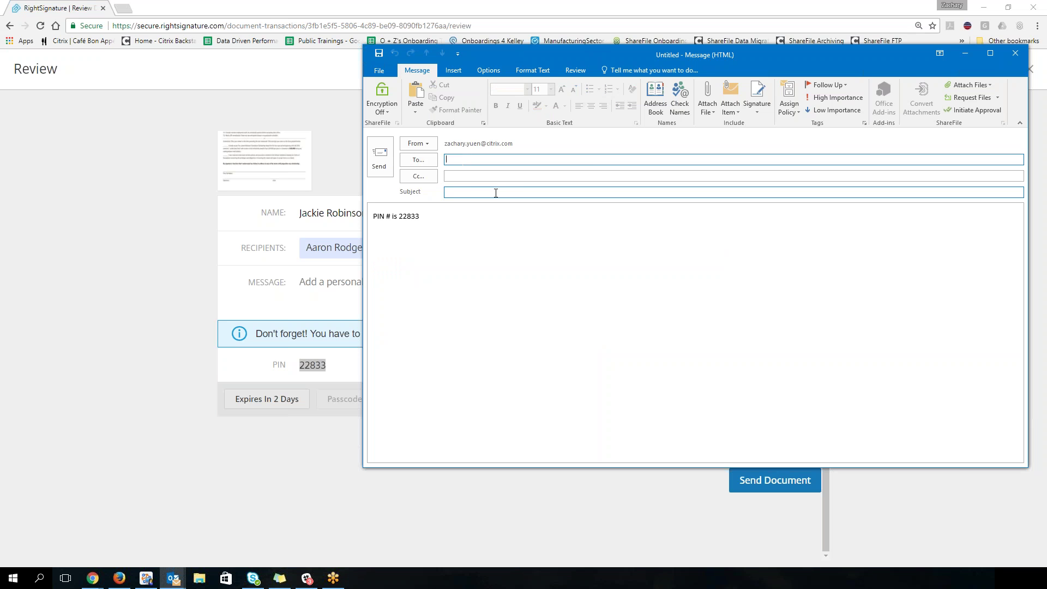
type("zla")
type("kau")
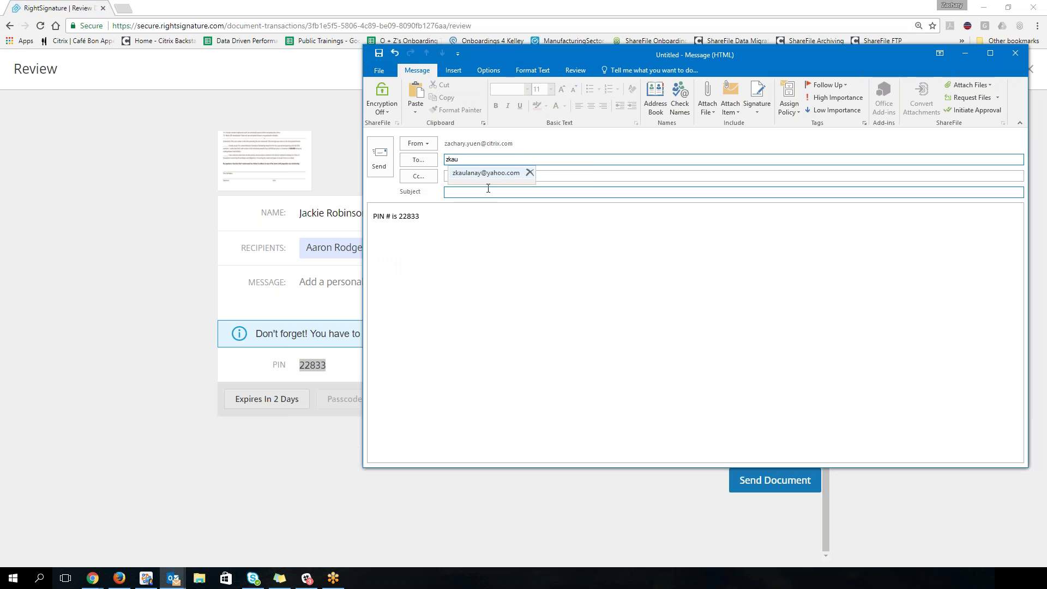
left_click(483, 173)
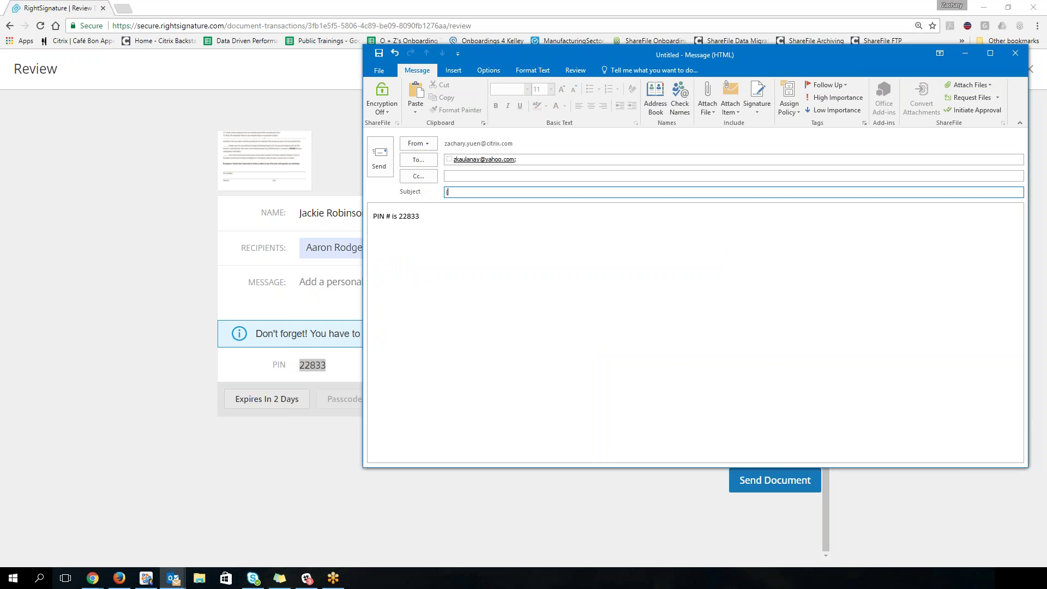
type("PIN to")
type("sign document")
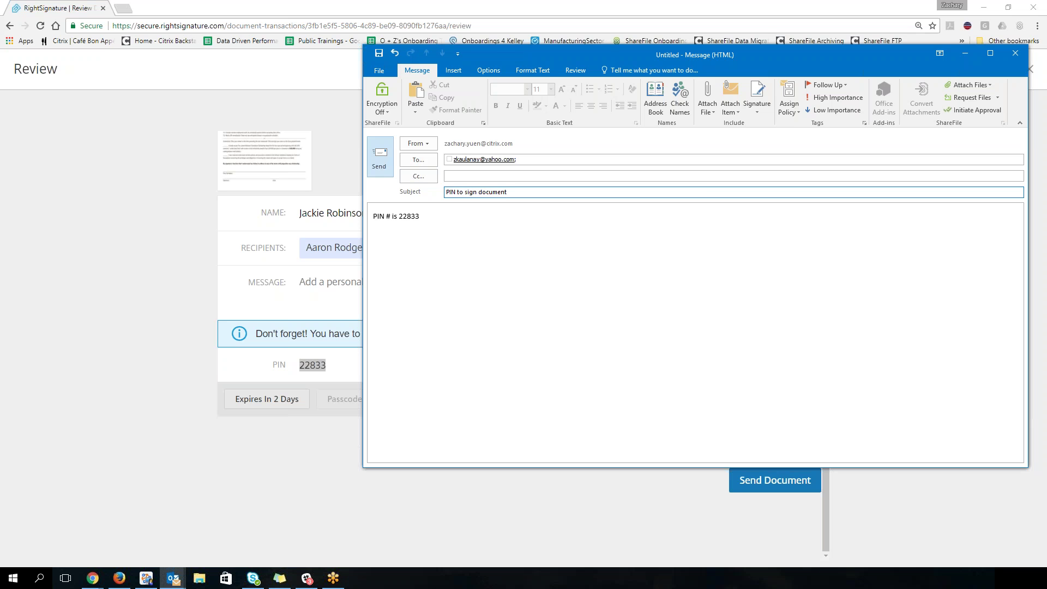
left_click(380, 158)
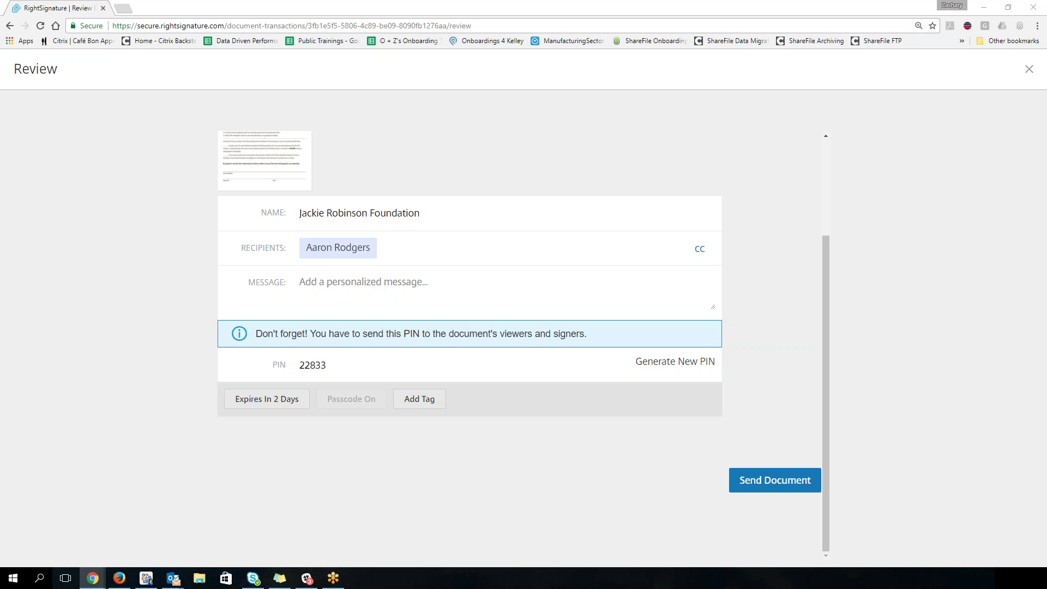
Step: Set the document's expiration to 1 day, correcting an accidental 333-day entry
left_click(275, 400)
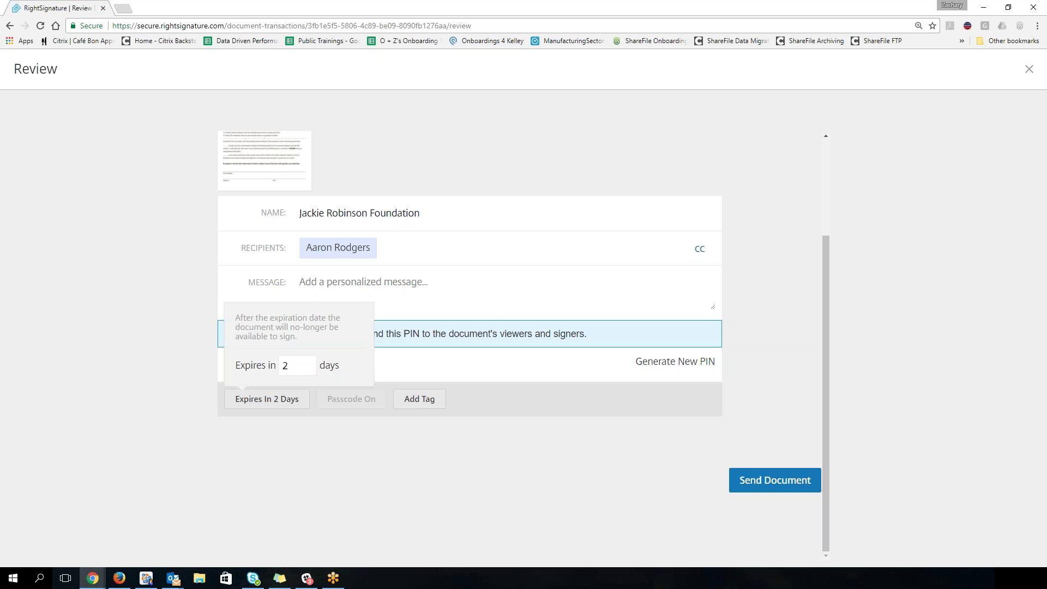
double_click(297, 373)
type("1")
double_click(297, 373)
type("333")
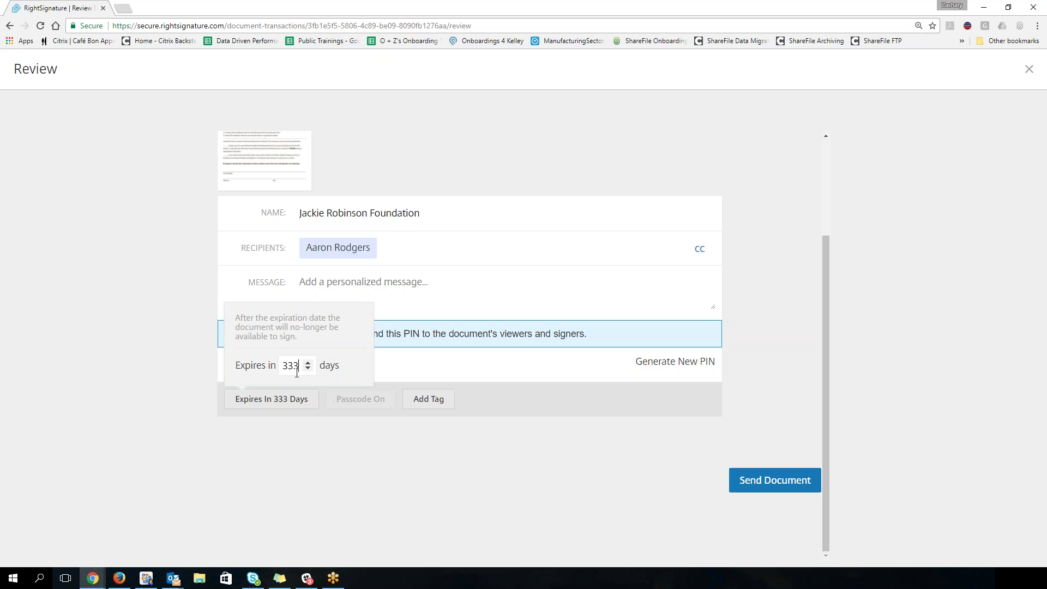
left_click(498, 427)
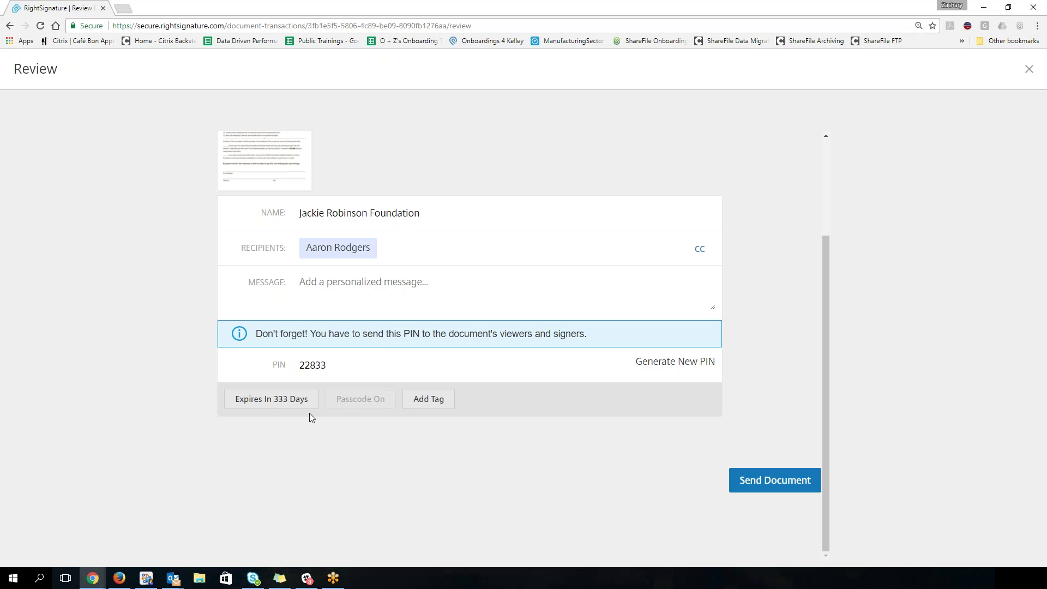
left_click(277, 399)
double_click(299, 367)
type("1")
left_click(496, 395)
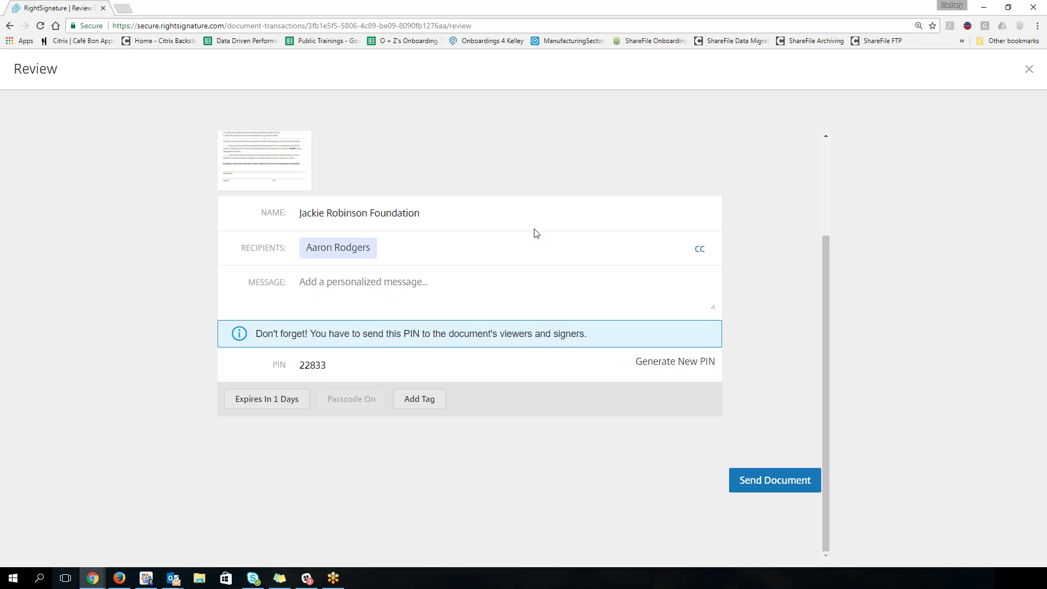
Step: Send the document, then check the signer's email in Edit Signer and close it unchanged
left_click(787, 487)
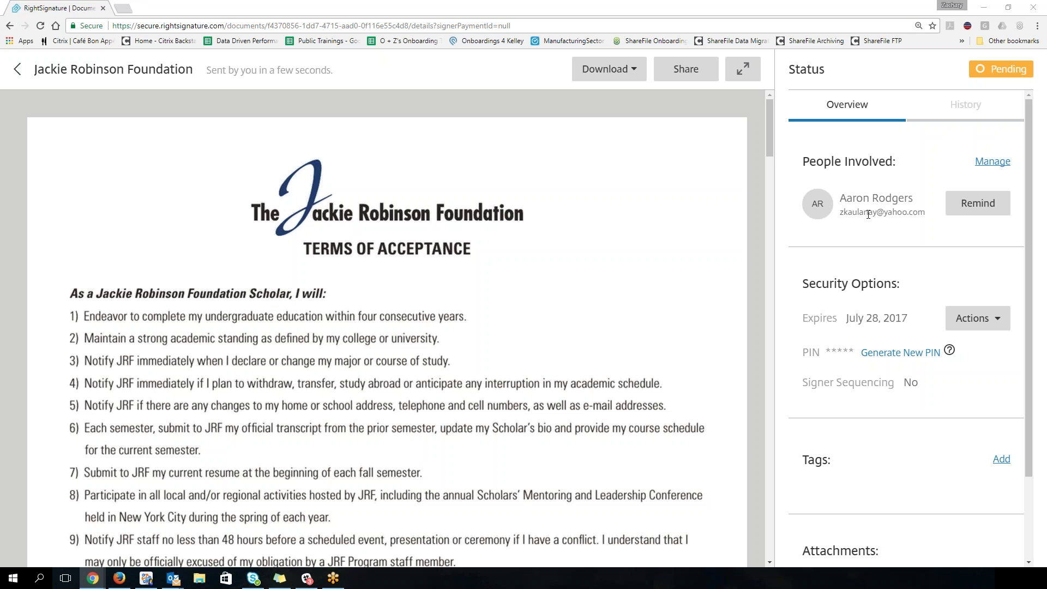
left_click(984, 163)
left_click(669, 304)
left_click(417, 291)
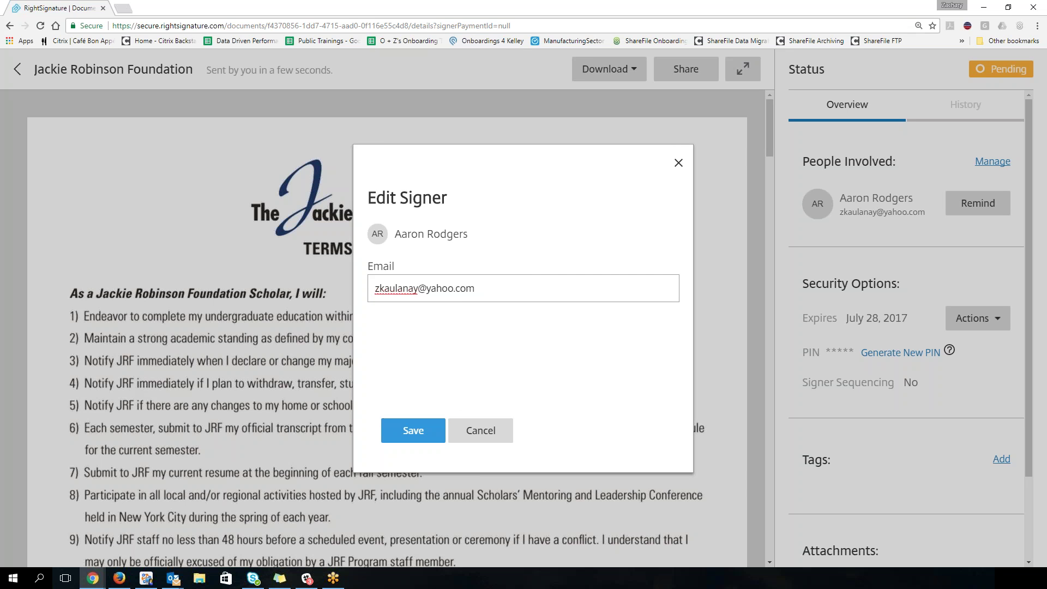
left_click(679, 163)
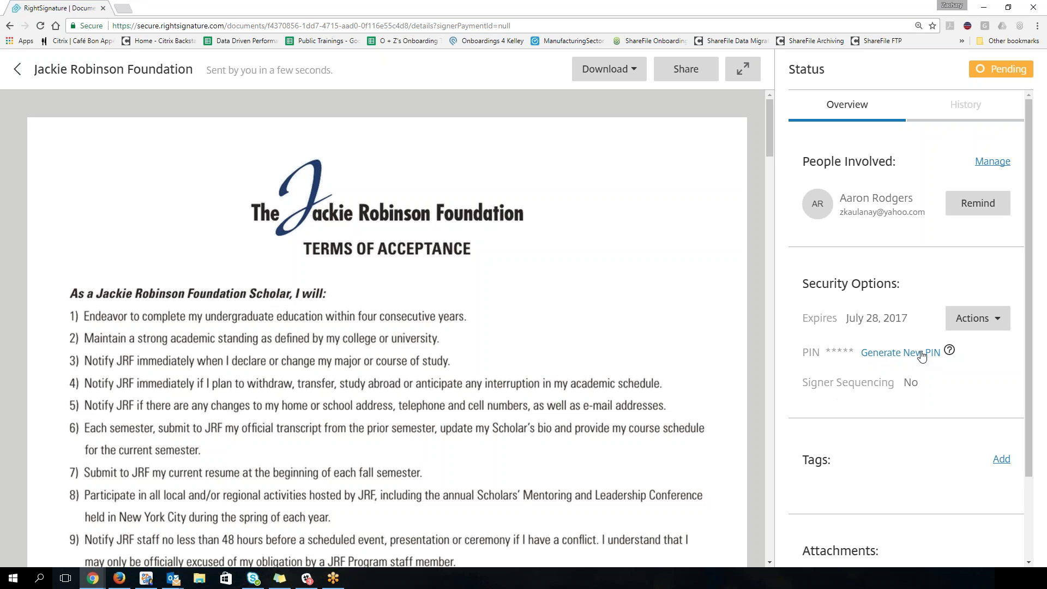
Step: Set the pending document's expiry date to July 31, 2017
mouse_move(949, 351)
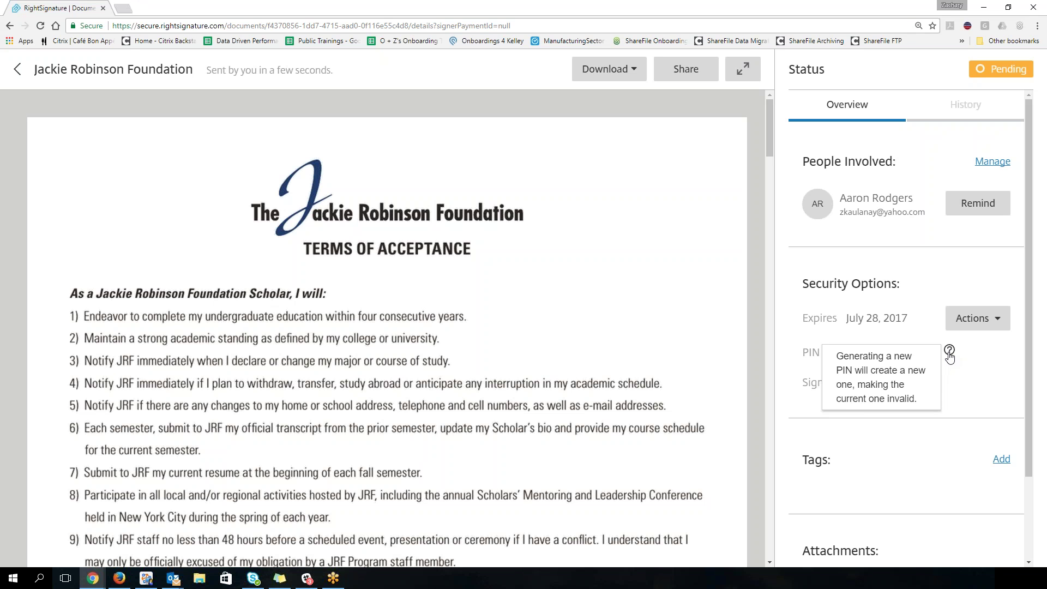
left_click(997, 327)
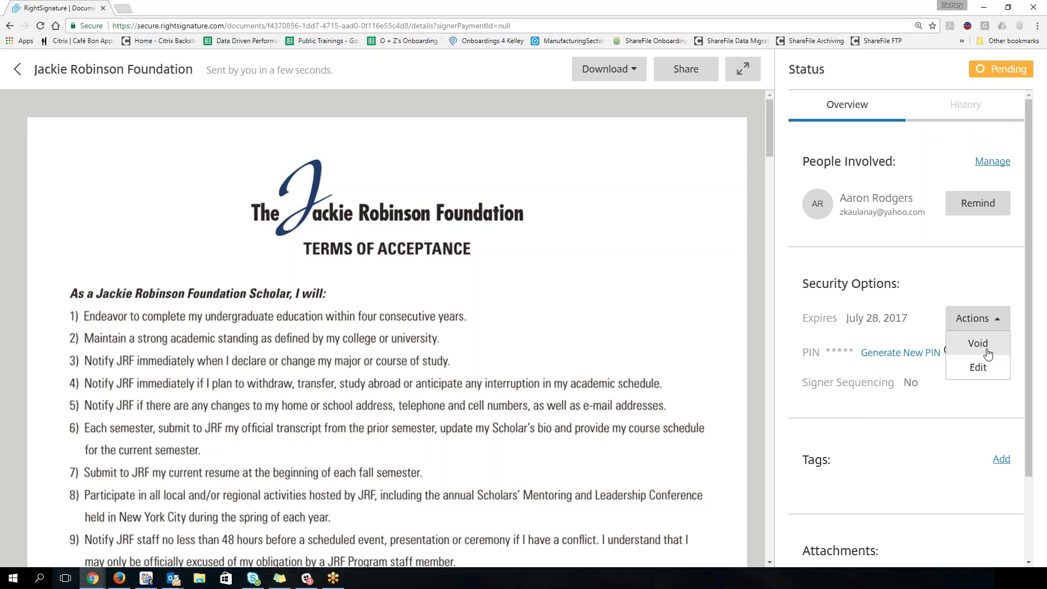
left_click(990, 373)
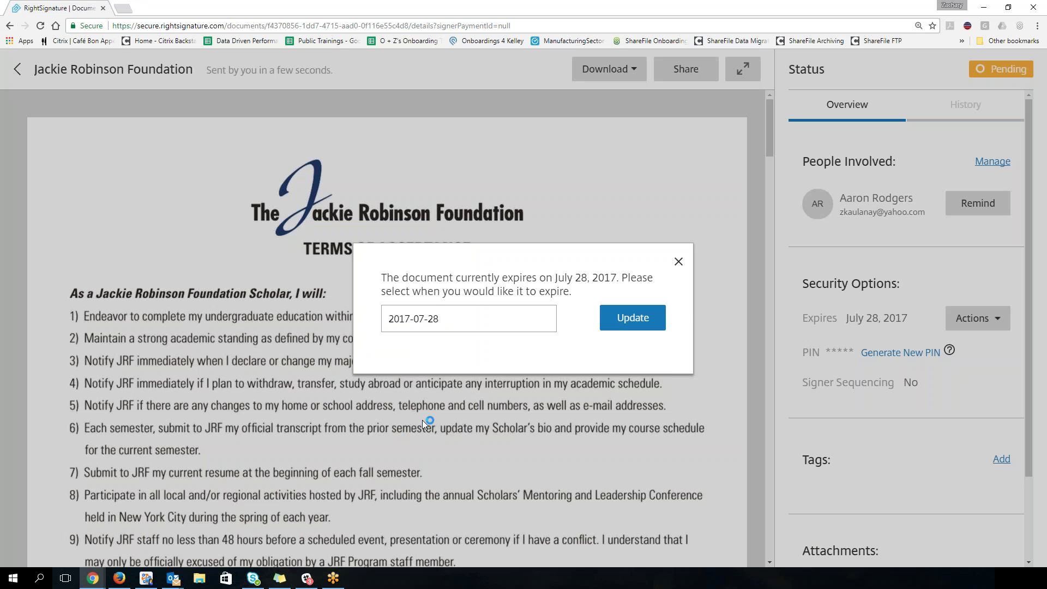
left_click(458, 329)
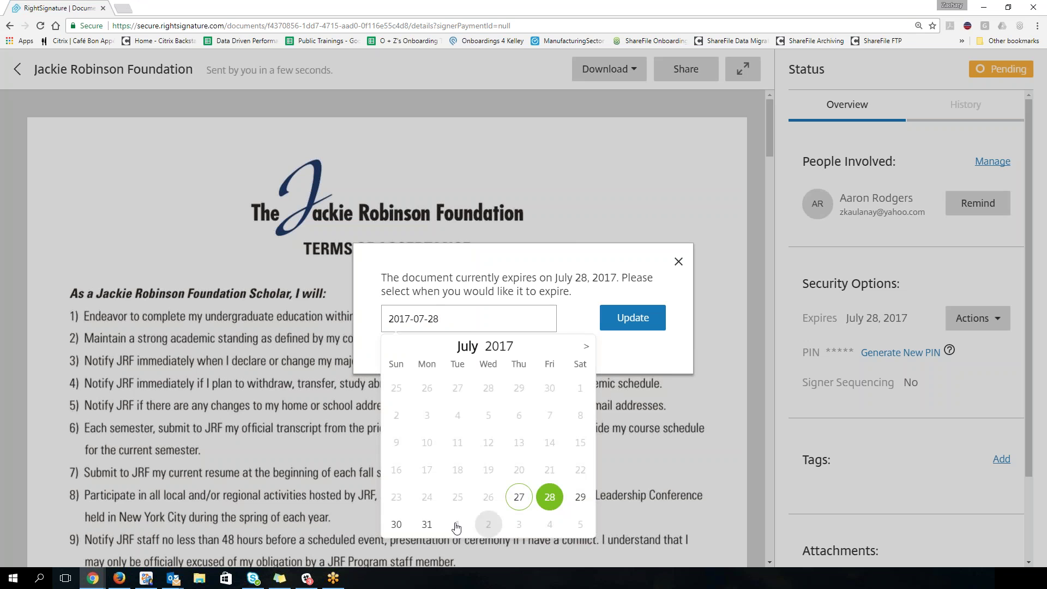
left_click(427, 524)
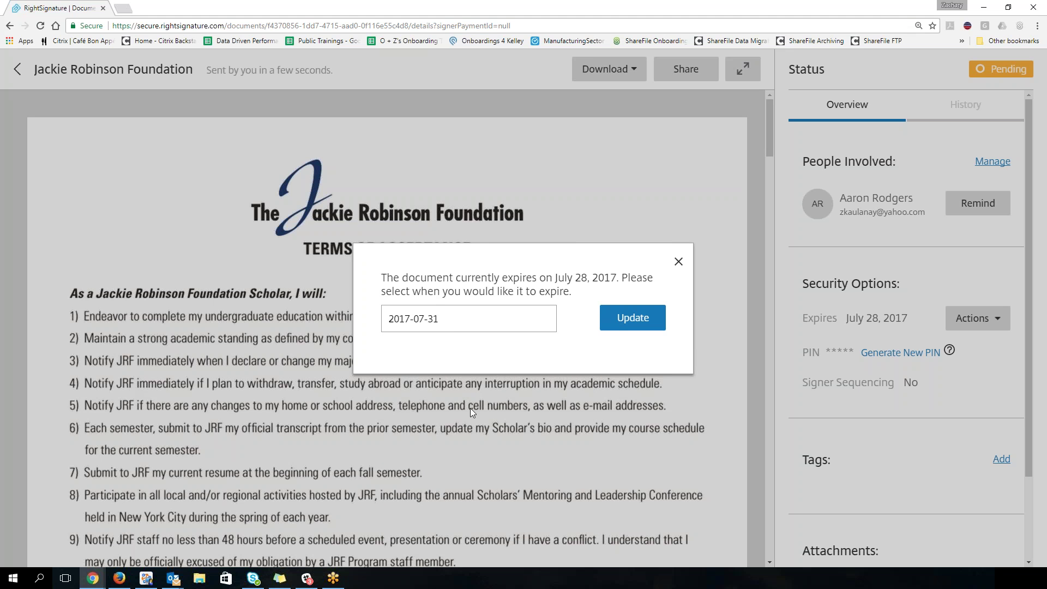
Step: Change the expiry date to January 1, 2018
left_click(545, 322)
left_click(586, 348)
left_click(586, 348)
left_click(586, 347)
left_click(586, 347)
left_click(586, 347)
left_click(586, 347)
left_click(427, 388)
Step: Close the expiry calendar and dialog without updating the date
left_click(500, 318)
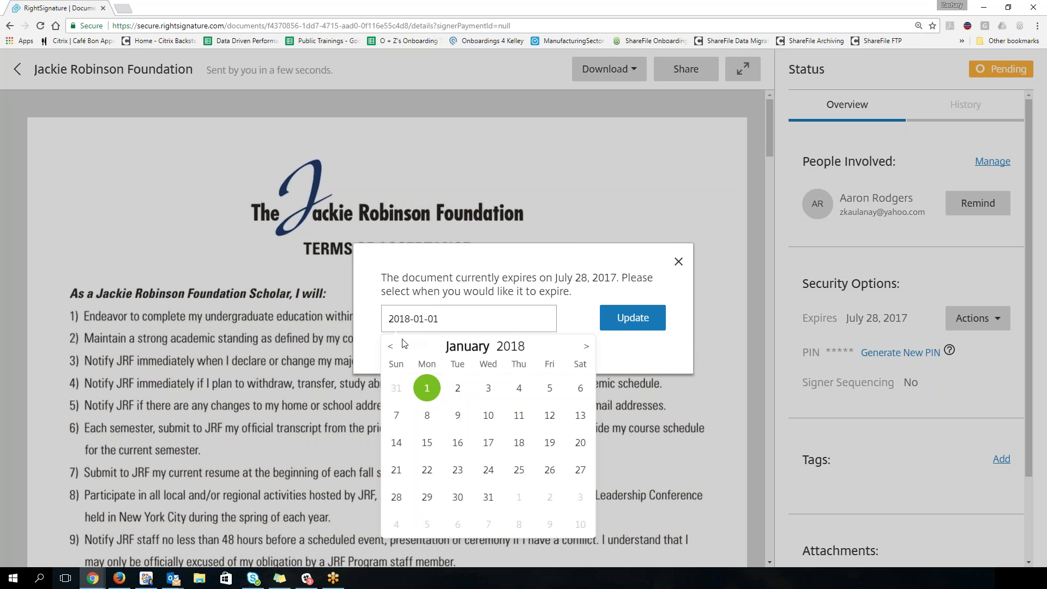
left_click(391, 346)
left_click(390, 347)
left_click(390, 346)
left_click(391, 346)
left_click(391, 346)
left_click(390, 346)
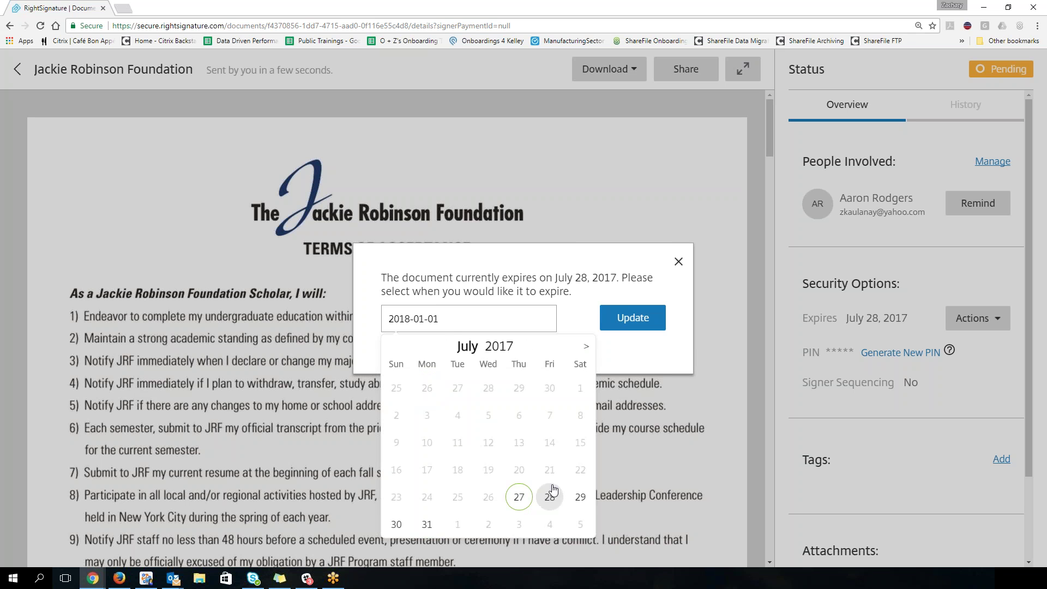
left_click(649, 364)
left_click(679, 264)
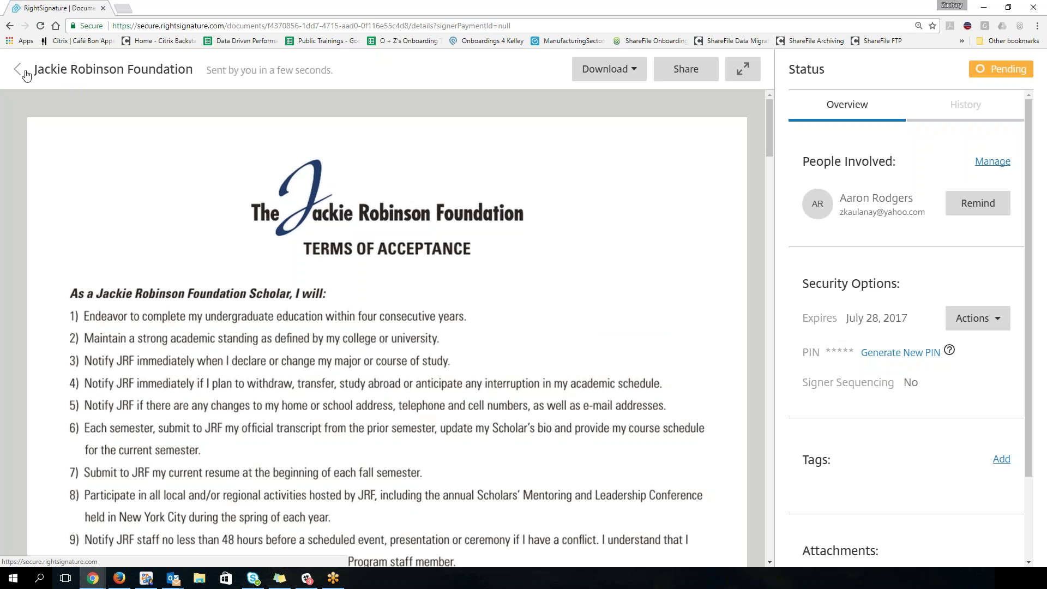
Step: Return to the Documents list, search for the signer's name, then clear the search
left_click(20, 74)
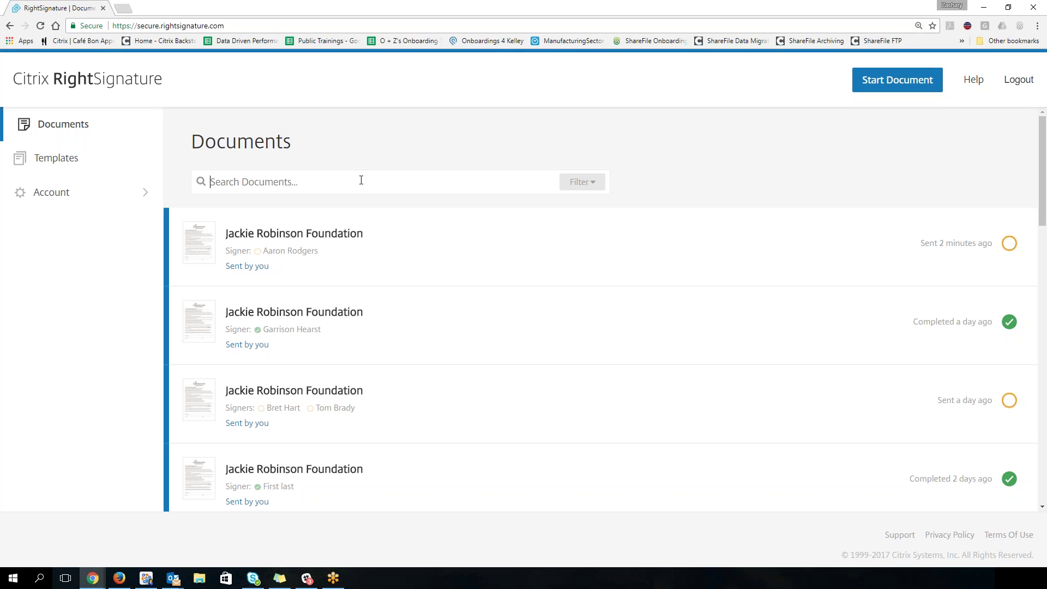
type("Aaron Ro")
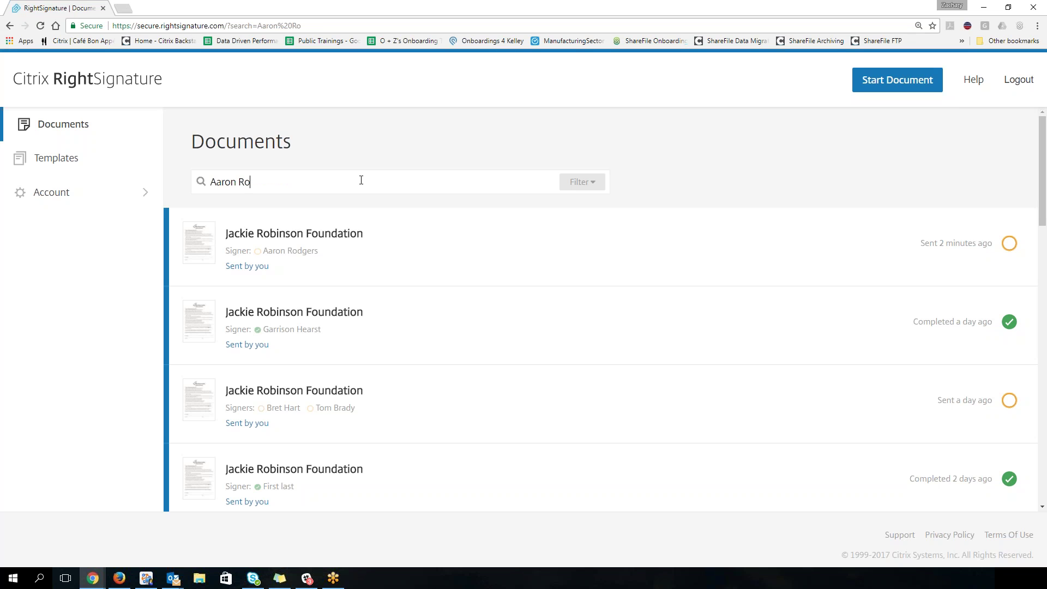
type("dgers")
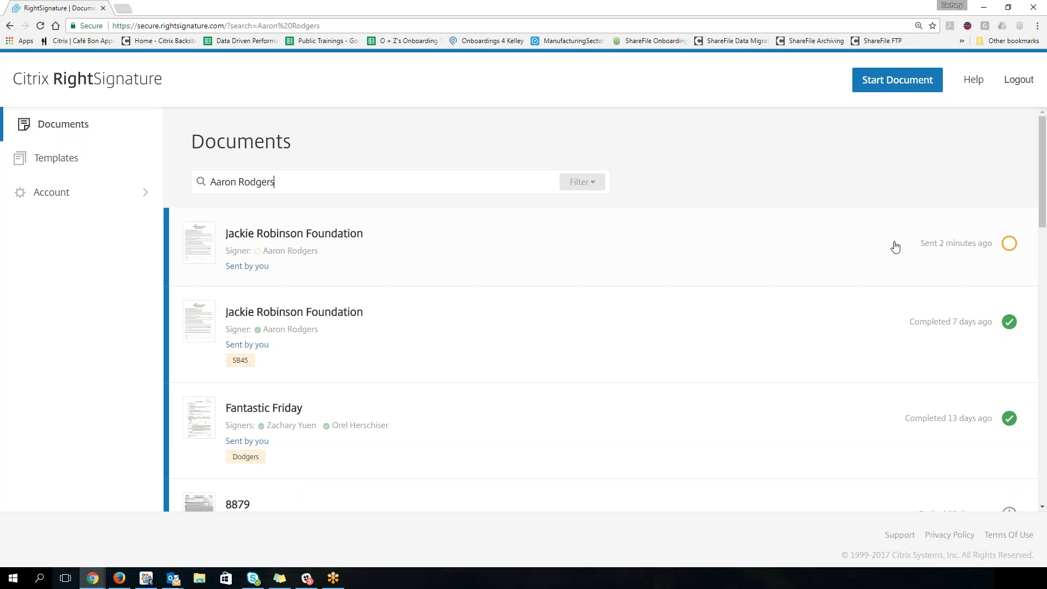
scroll(720, 435, "down", 5)
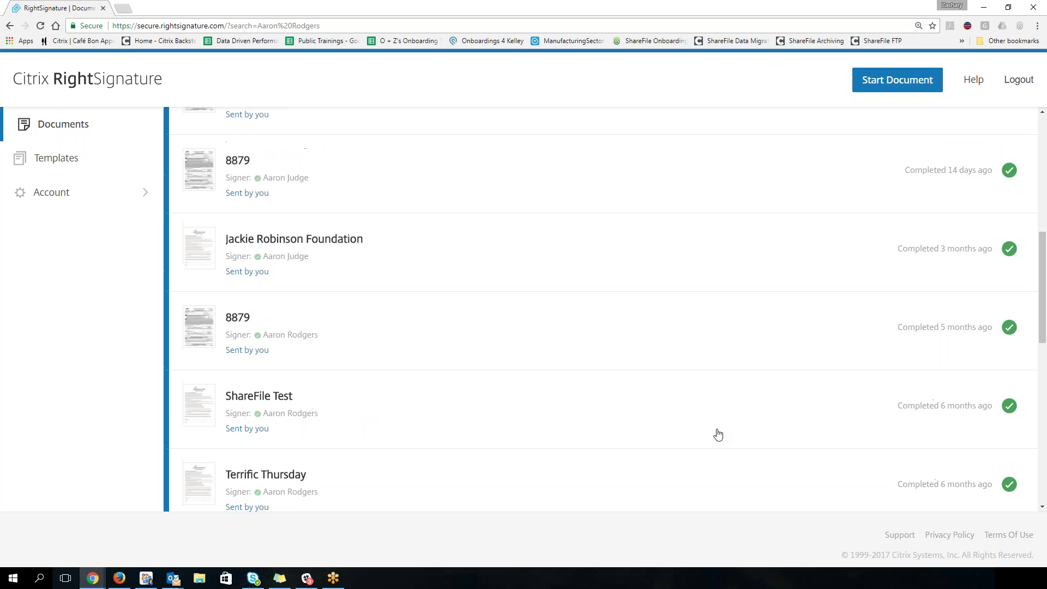
scroll(718, 435, "down", 7)
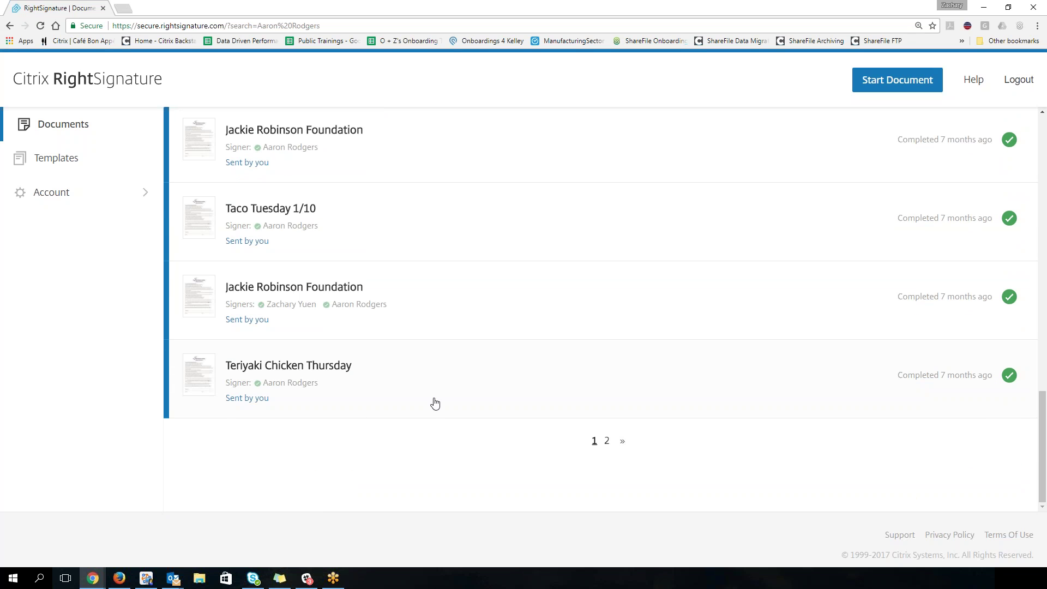
scroll(485, 402, "up", 12)
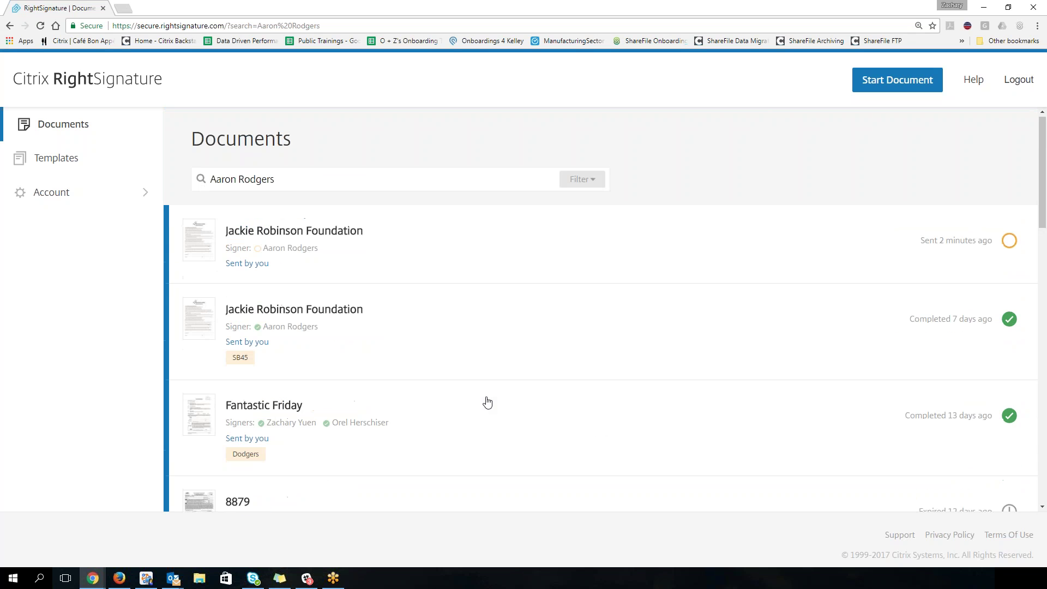
triple_click(290, 183)
key("BackSpace")
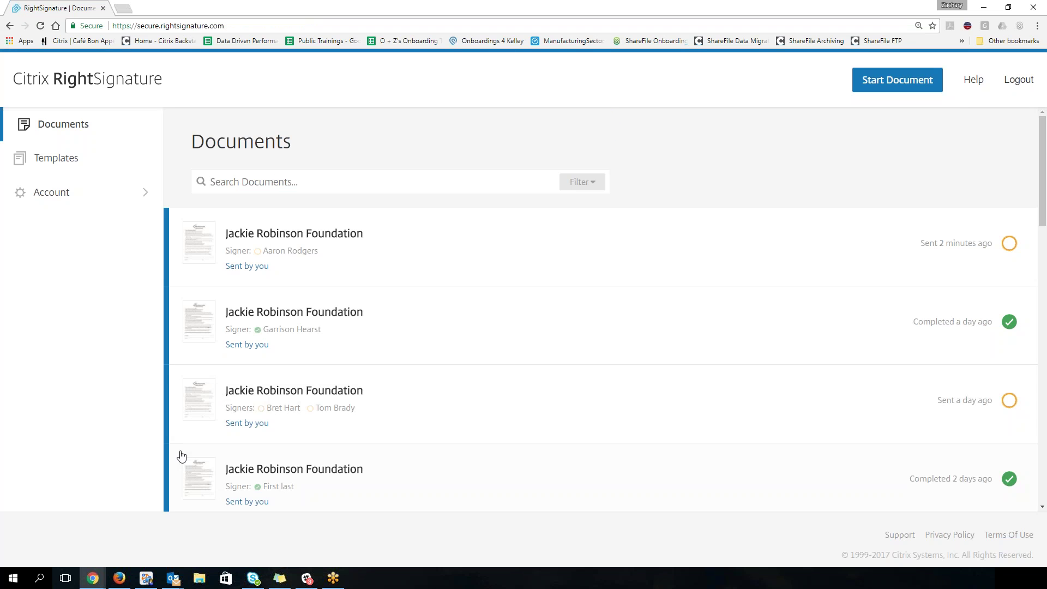
Step: Open the 'PIN to sign document' email, then browse the Start menu's app list
left_click(120, 579)
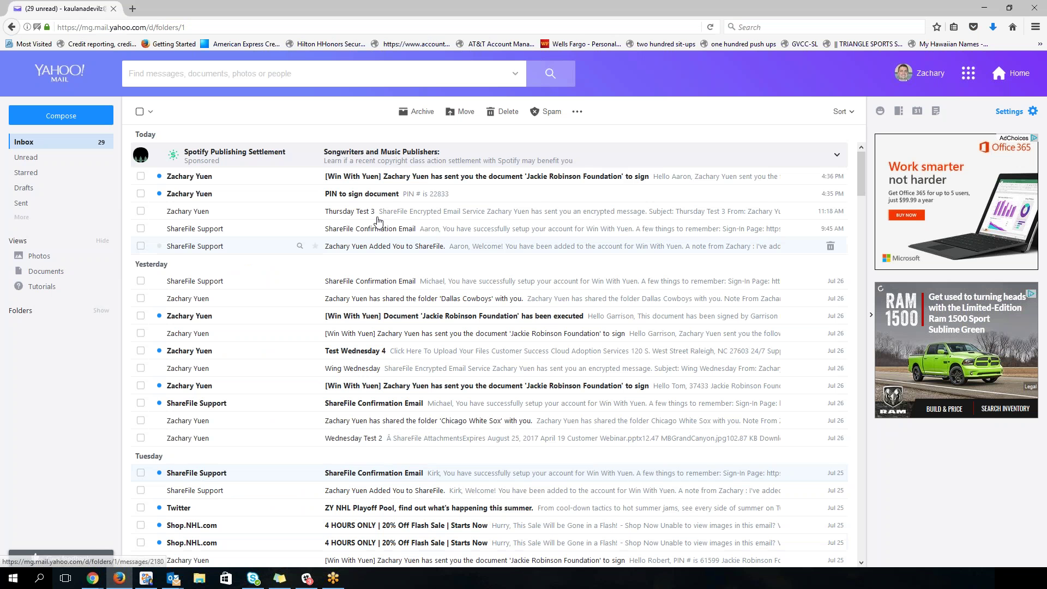
left_click(424, 196)
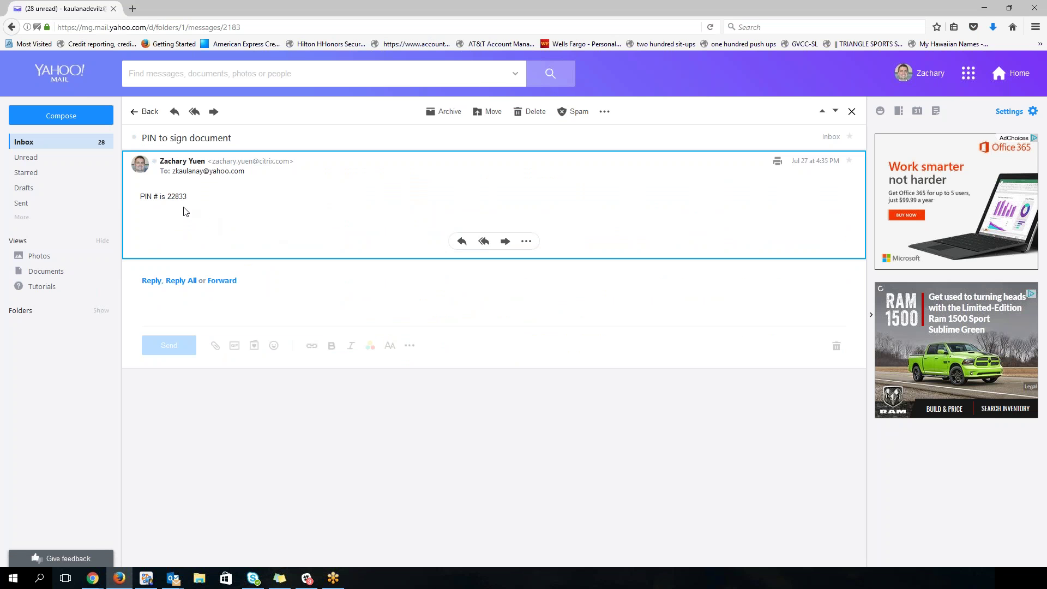
left_click(12, 578)
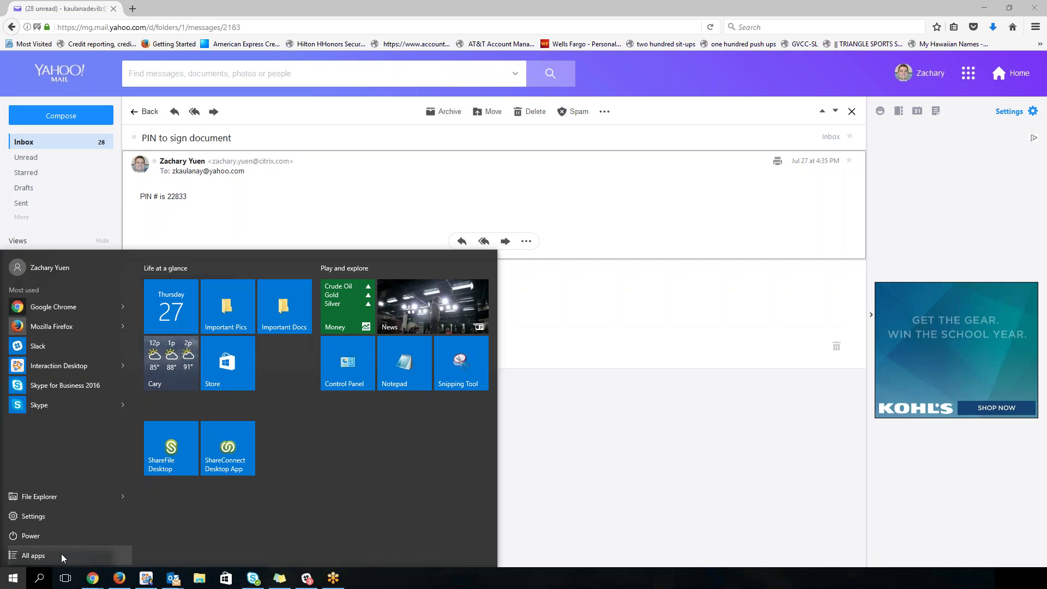
left_click(61, 554)
scroll(67, 480, "down", 15)
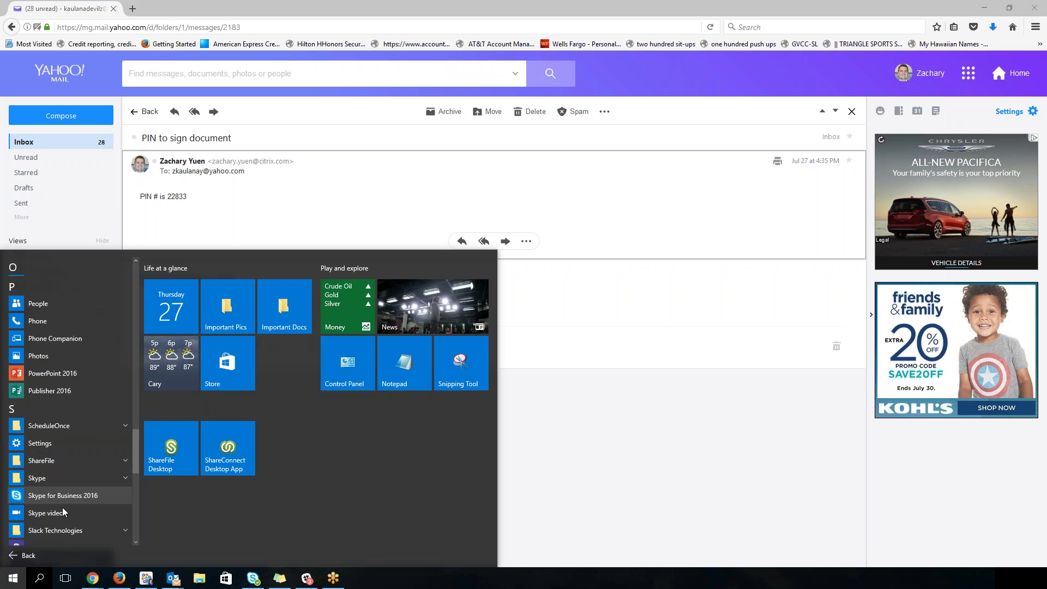
scroll(54, 488, "down", 2)
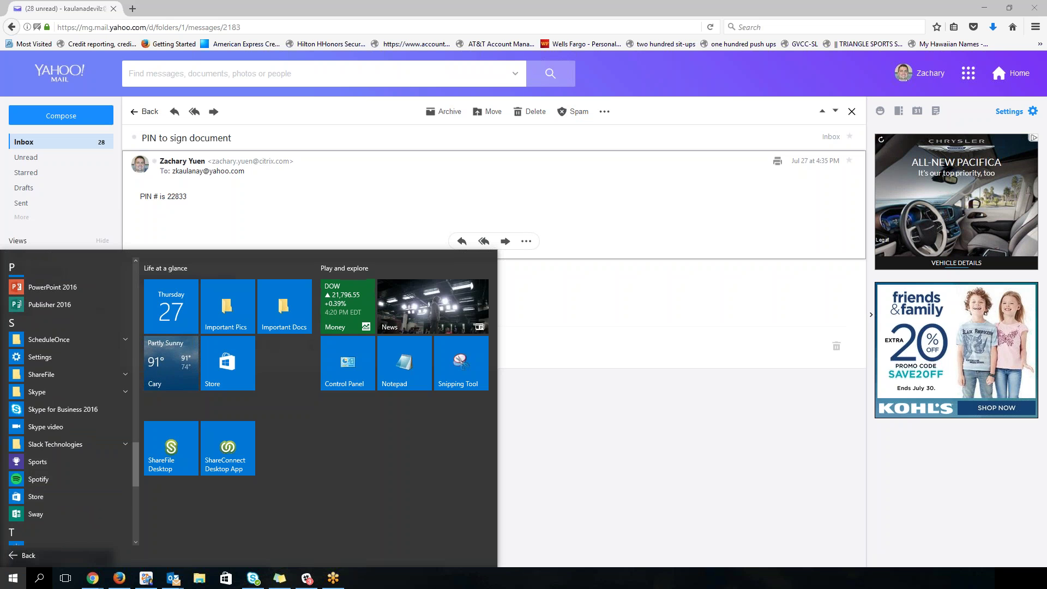
key("Escape")
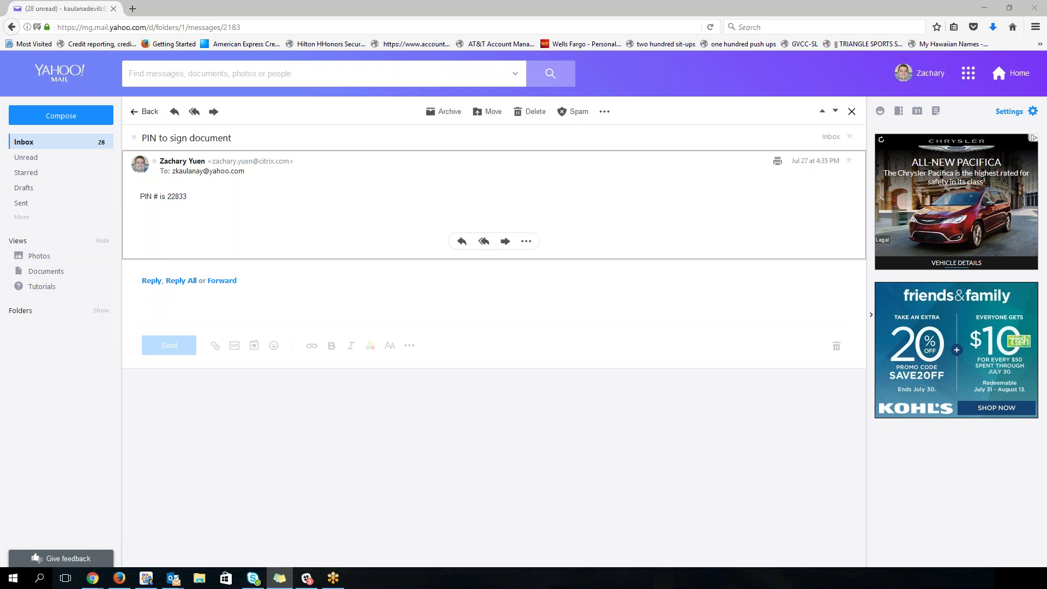
Step: Note the signing PIN on a sticky note below the email and return to the inbox
left_click(280, 579)
left_click_drag(378, 275, 355, 437)
type("22")
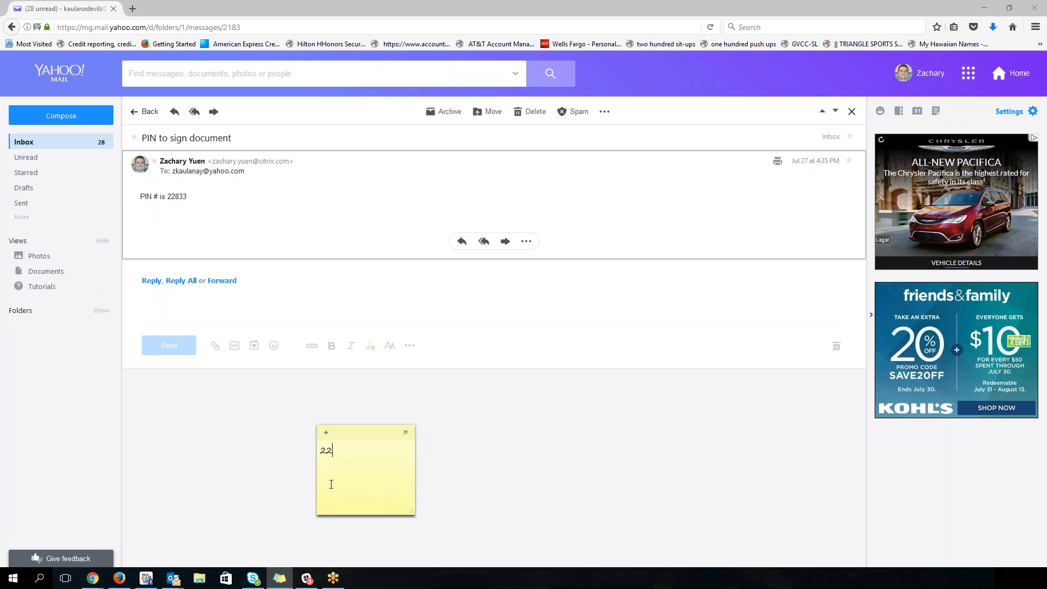
type("833")
left_click(38, 143)
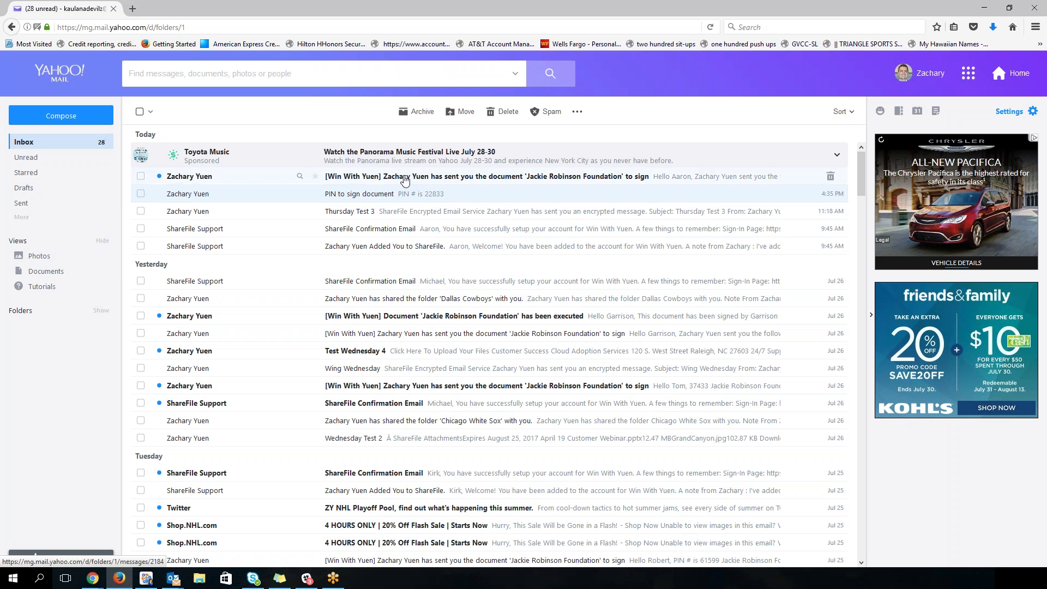
Step: Open the Jackie Robinson Foundation signing invitation and follow its Review & Sign Document link
left_click(404, 180)
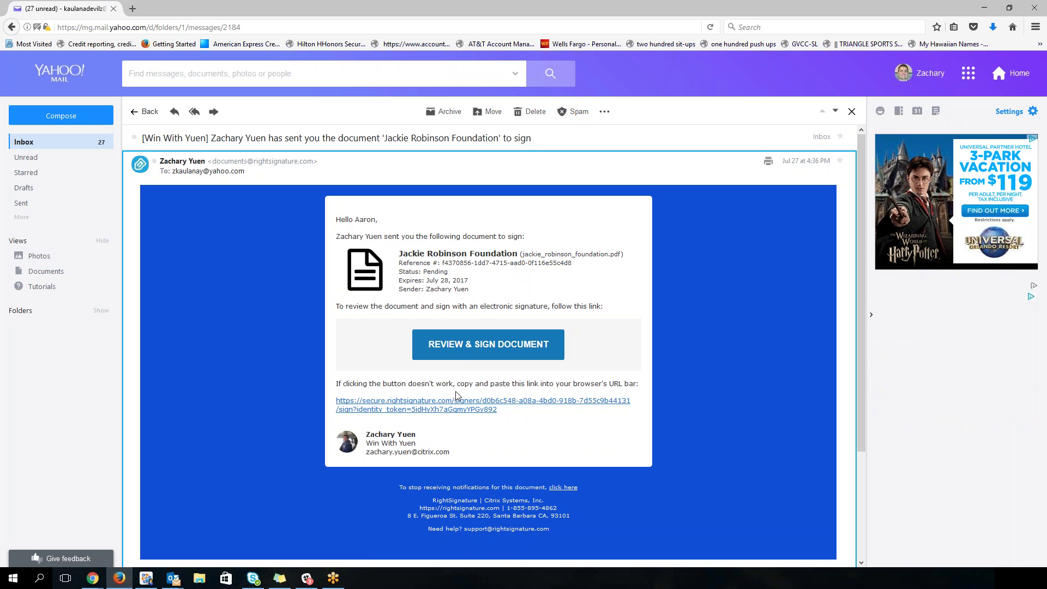
left_click(460, 358)
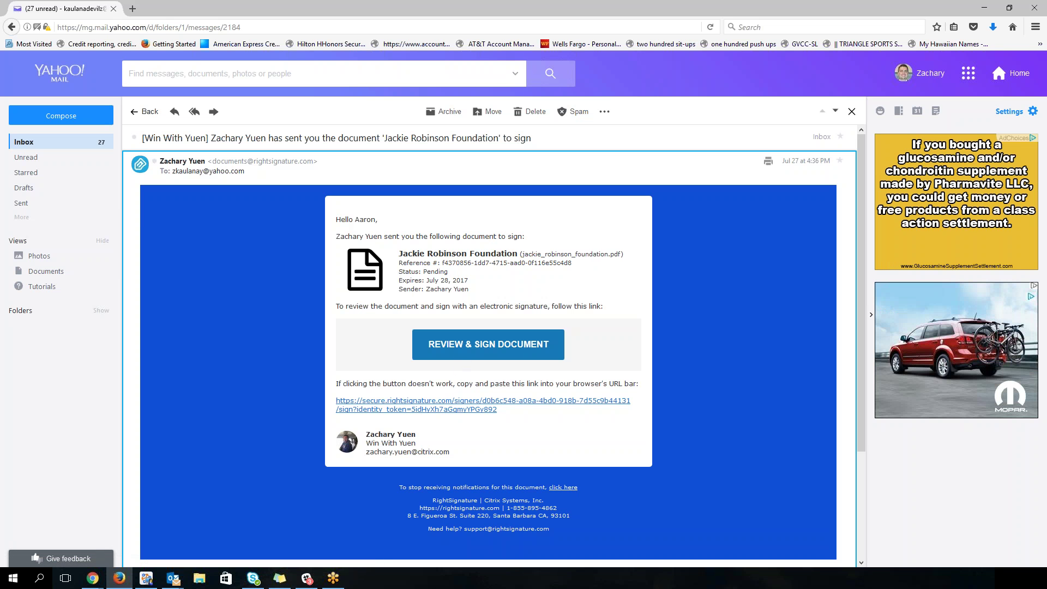
left_click(495, 349)
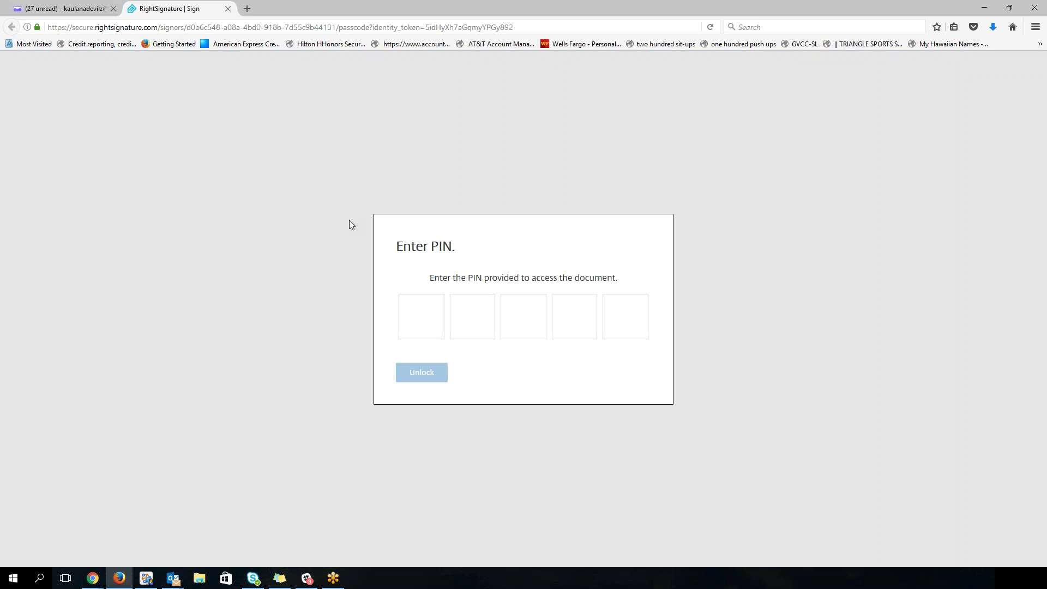
Step: Enter the access PIN from the sticky note and unlock the Jackie Robinson Foundation document
right_click(420, 295)
left_click(409, 306)
left_click(281, 577)
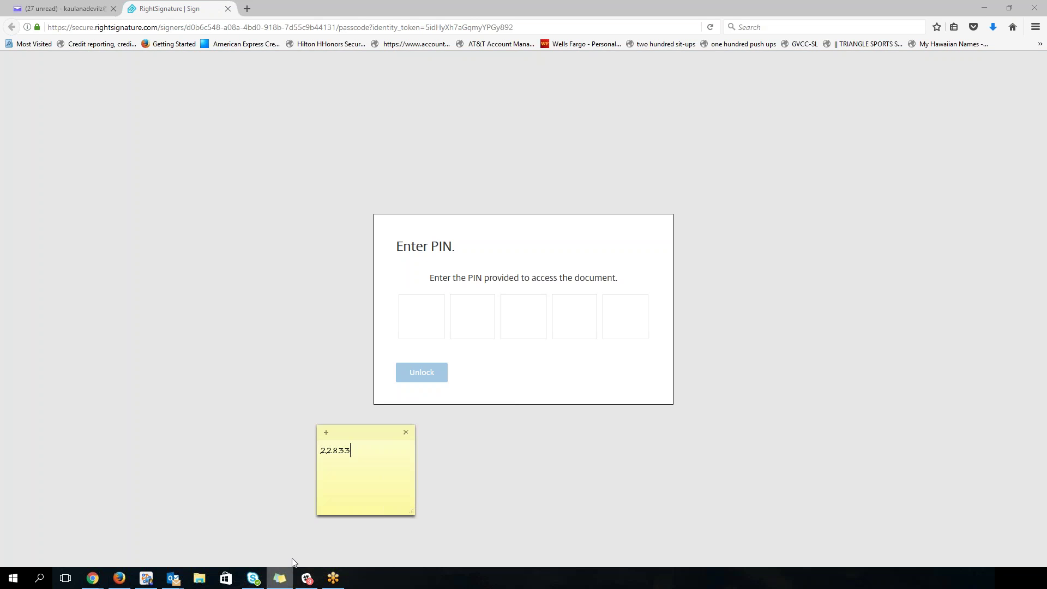
left_click(429, 324)
type("22833")
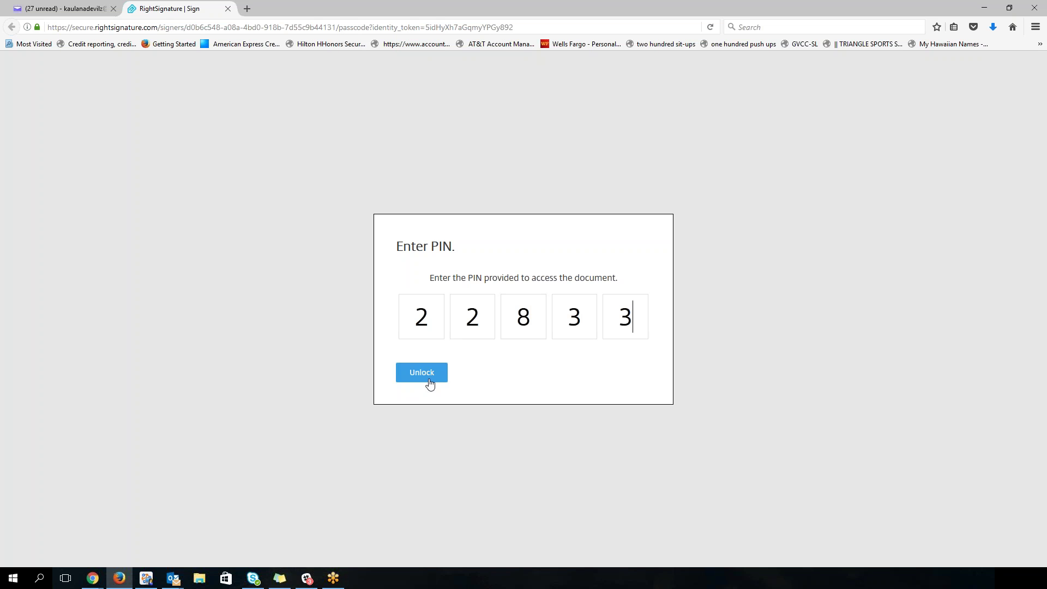
left_click(428, 378)
left_click(420, 372)
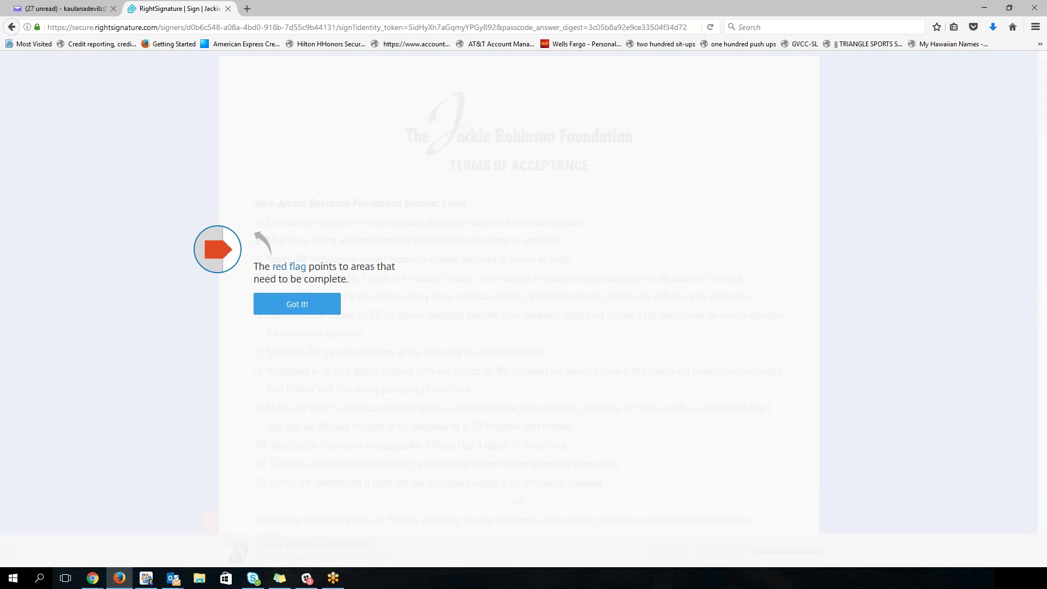
Step: Dismiss both guide tips, then enter the signer's initials and printed full name
left_click(289, 303)
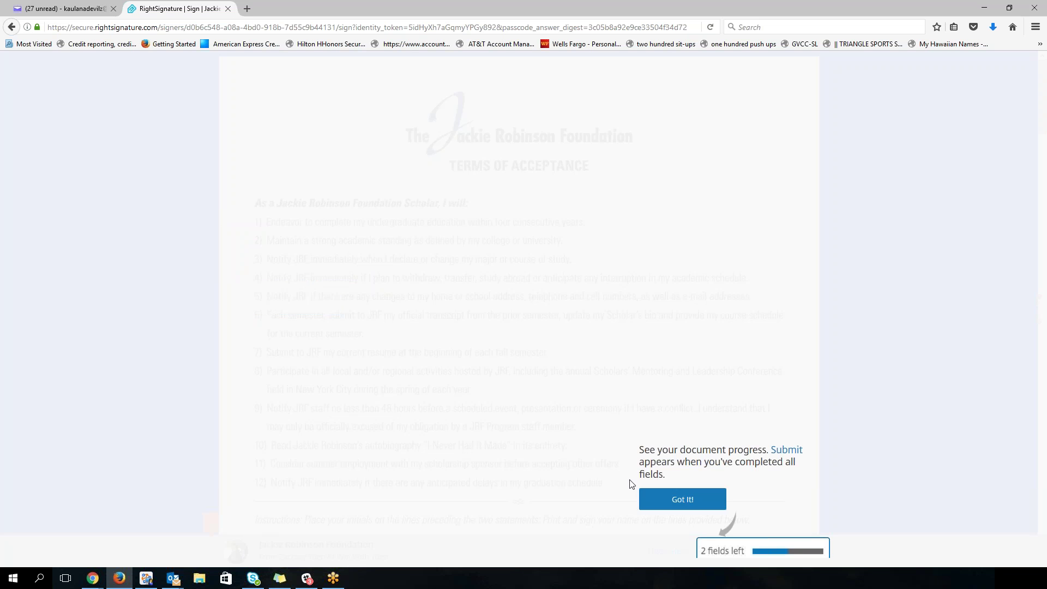
left_click(688, 504)
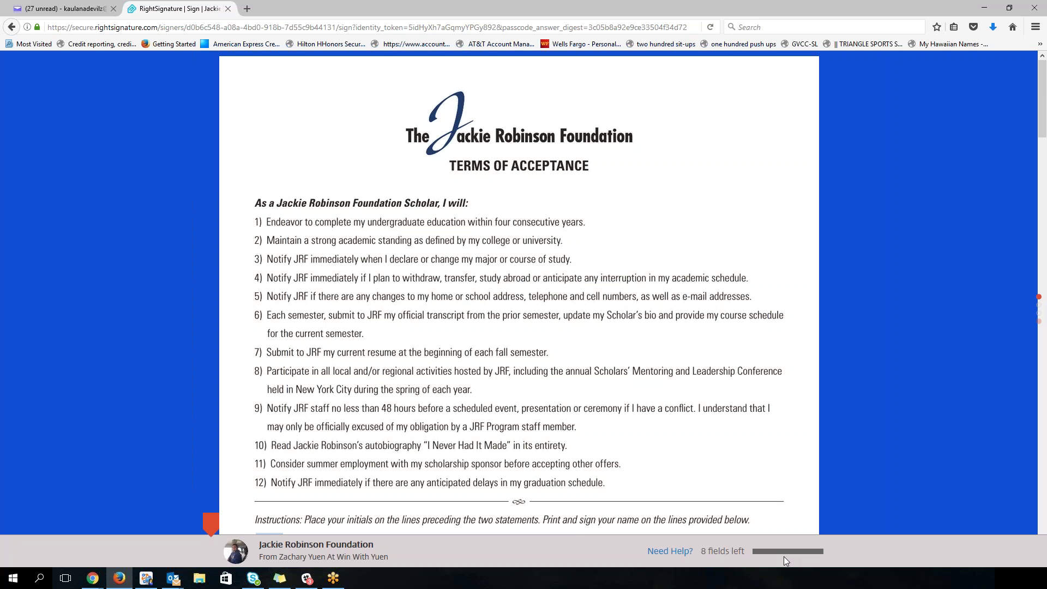
left_click(210, 524)
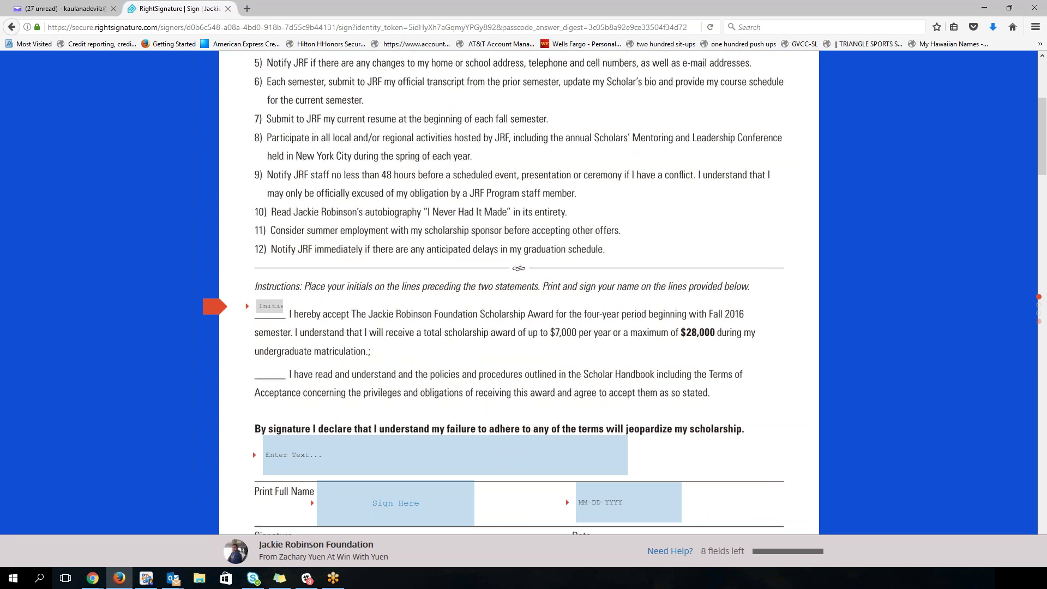
type("AR")
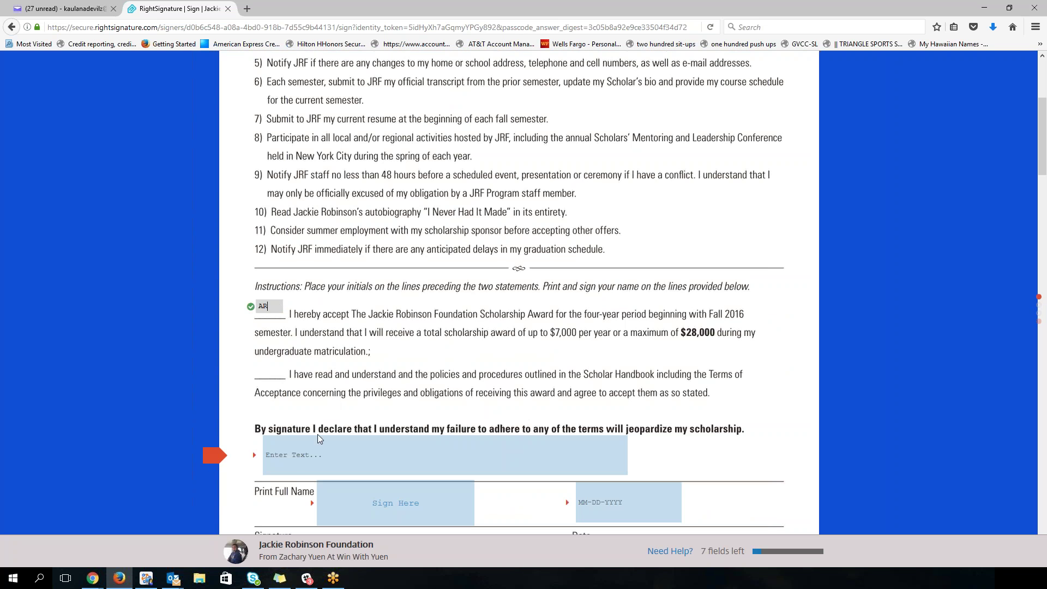
left_click(298, 460)
type("Aaron Rodgers")
Step: Replace a sketched signature with the signer's typed name, and set the date to July 27, 2017
left_click(347, 510)
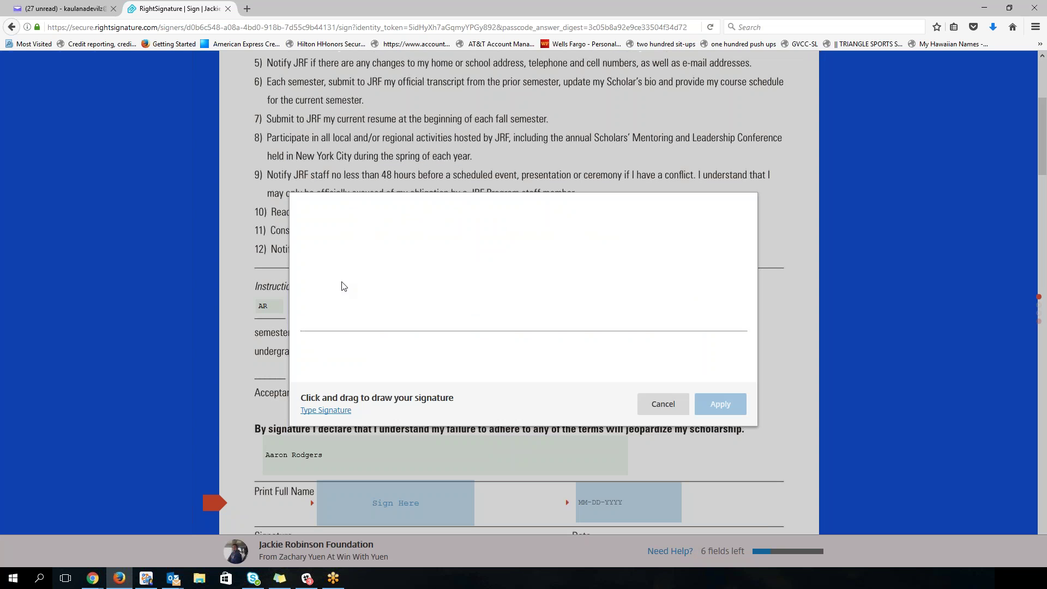
mouse_move(352, 254)
left_mouse_down()
mouse_move(327, 276)
mouse_move(374, 281)
mouse_move(367, 326)
mouse_move(390, 297)
mouse_move(420, 315)
mouse_move(426, 285)
mouse_move(486, 303)
left_mouse_up()
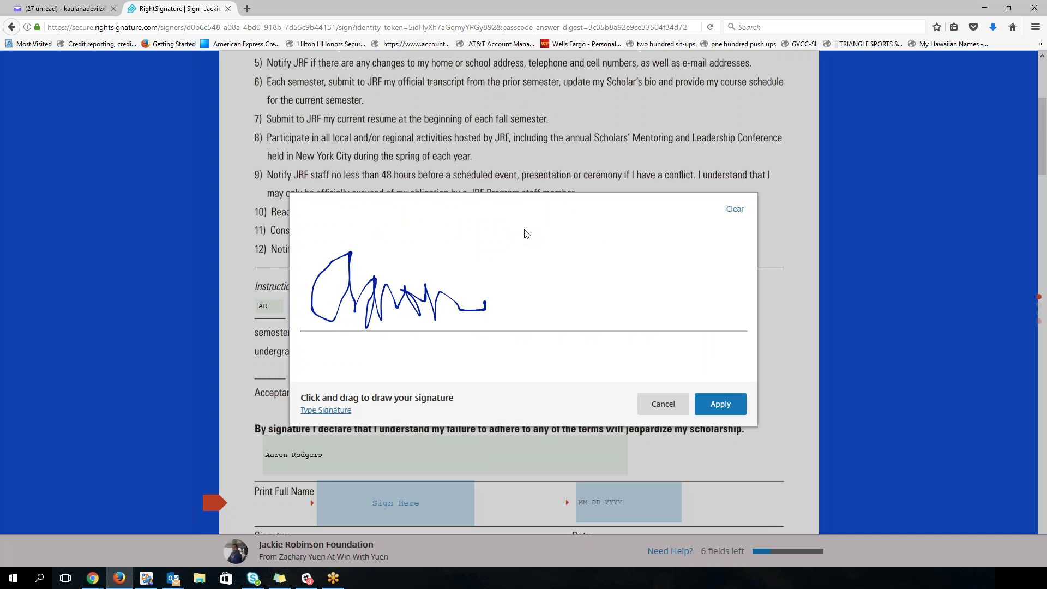
left_click(734, 208)
left_click(325, 410)
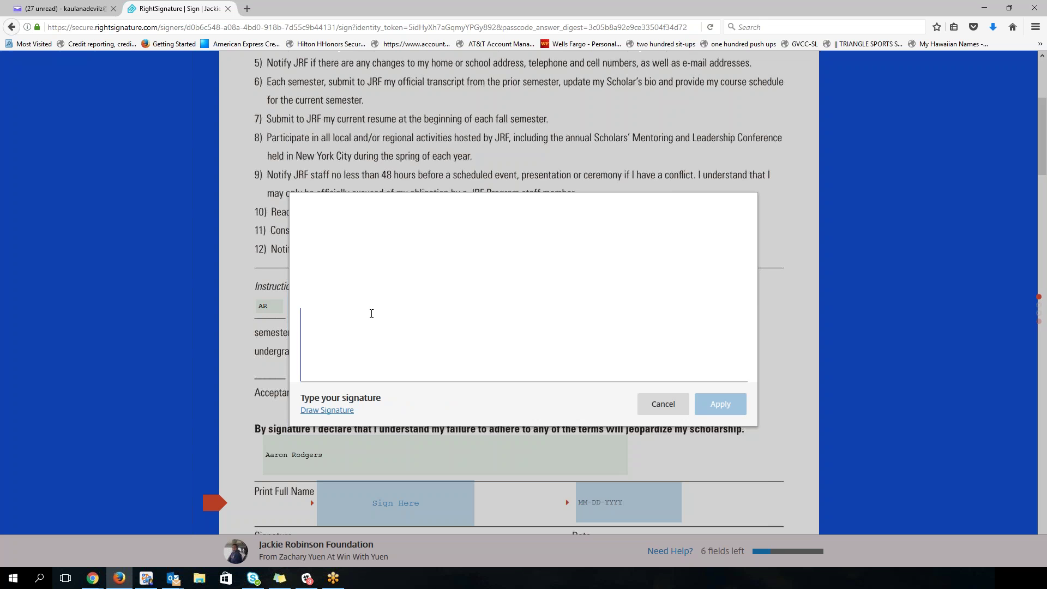
type("Aa")
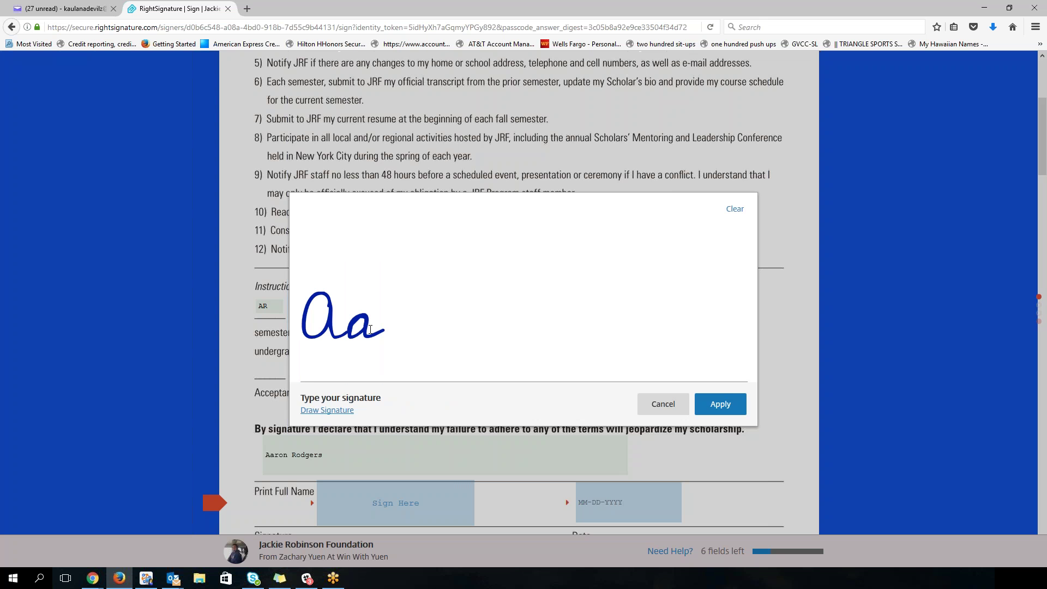
type("ron Rodgers")
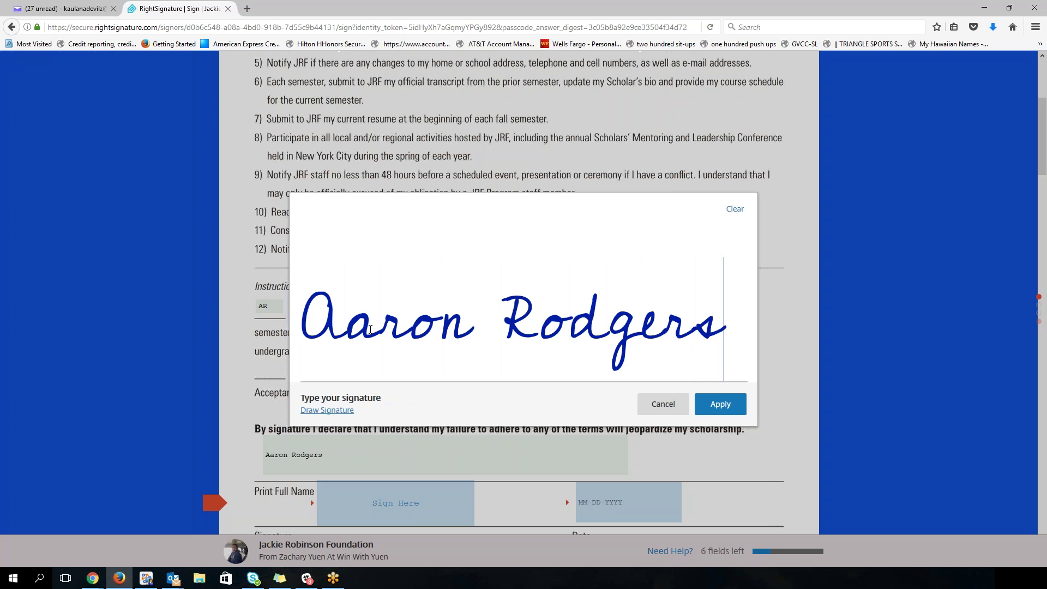
left_click(663, 405)
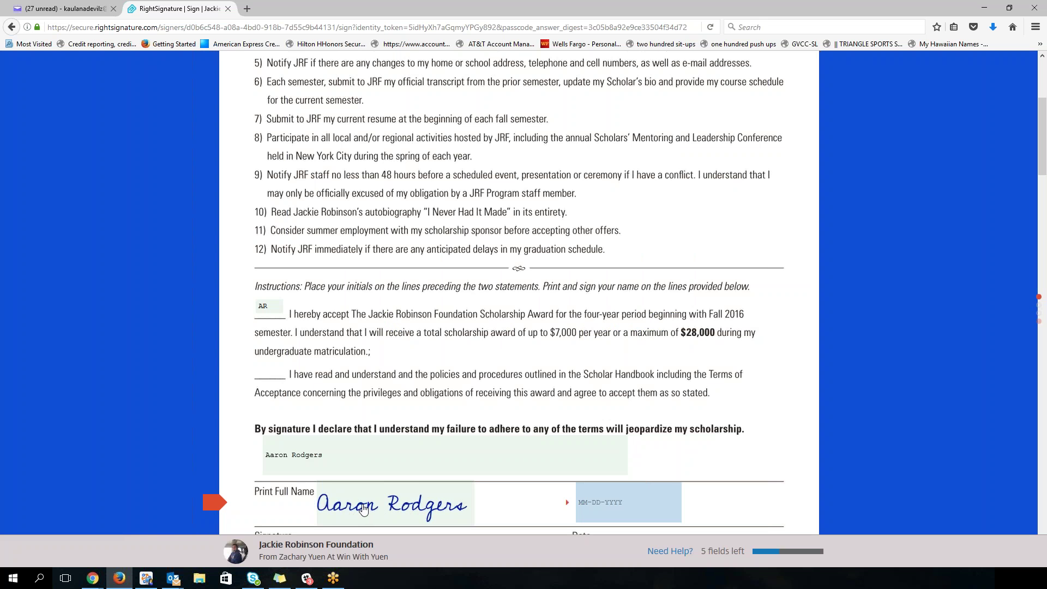
left_click(627, 501)
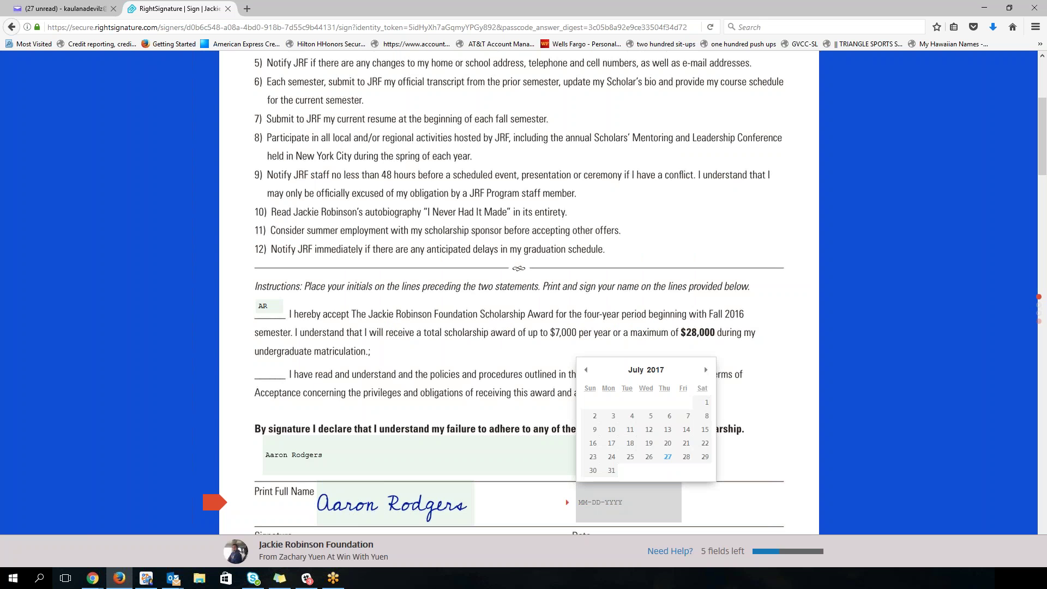
left_click(667, 457)
Step: Upload the GrandCanyon photo from Pictures > Important Pics
left_click(210, 523)
mouse_move(579, 400)
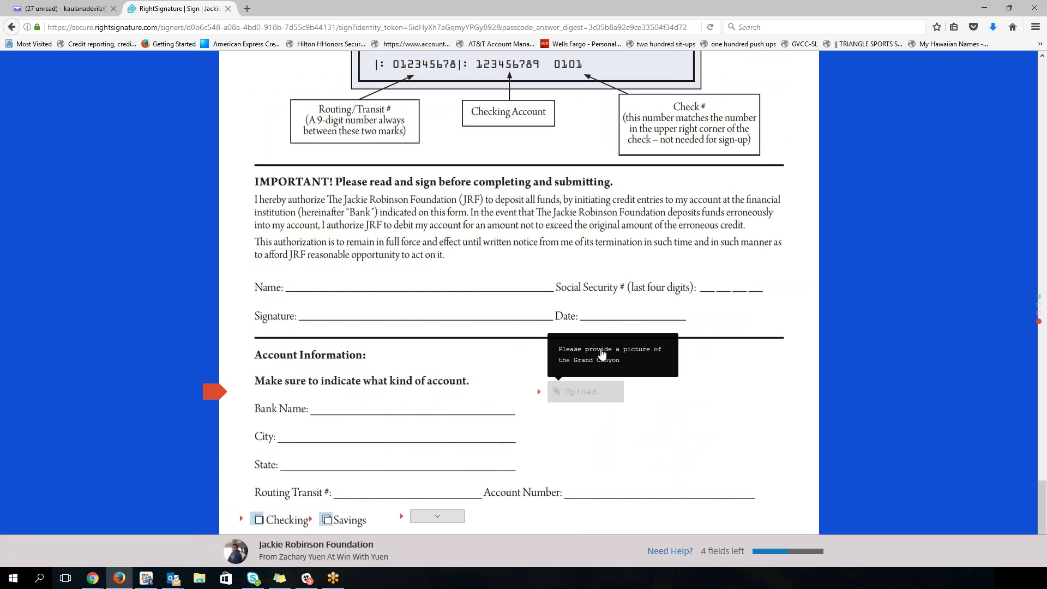
left_click(585, 397)
scroll(100, 149, "up", 4)
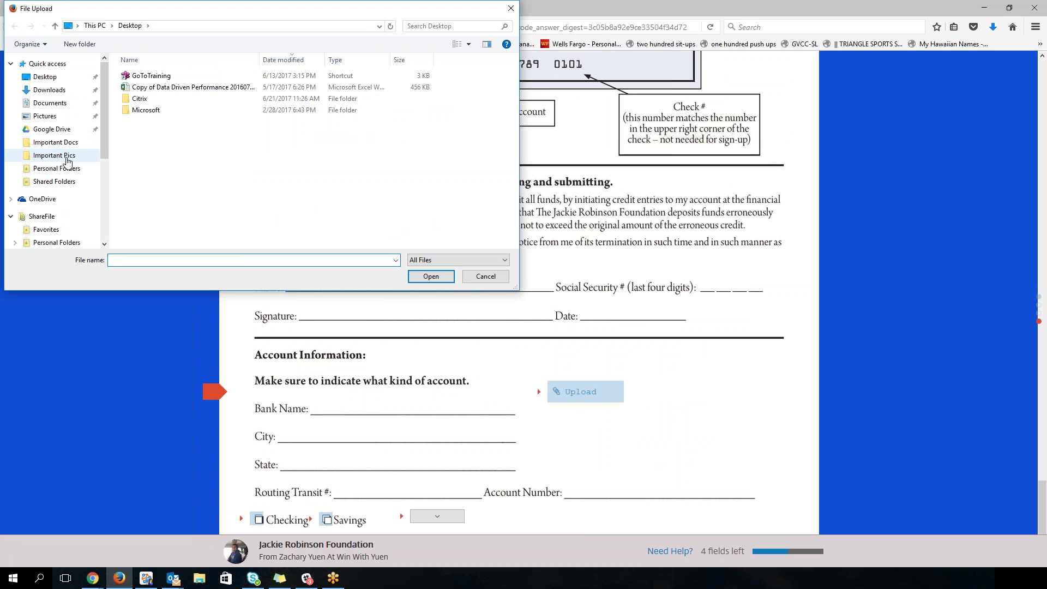
left_click(67, 156)
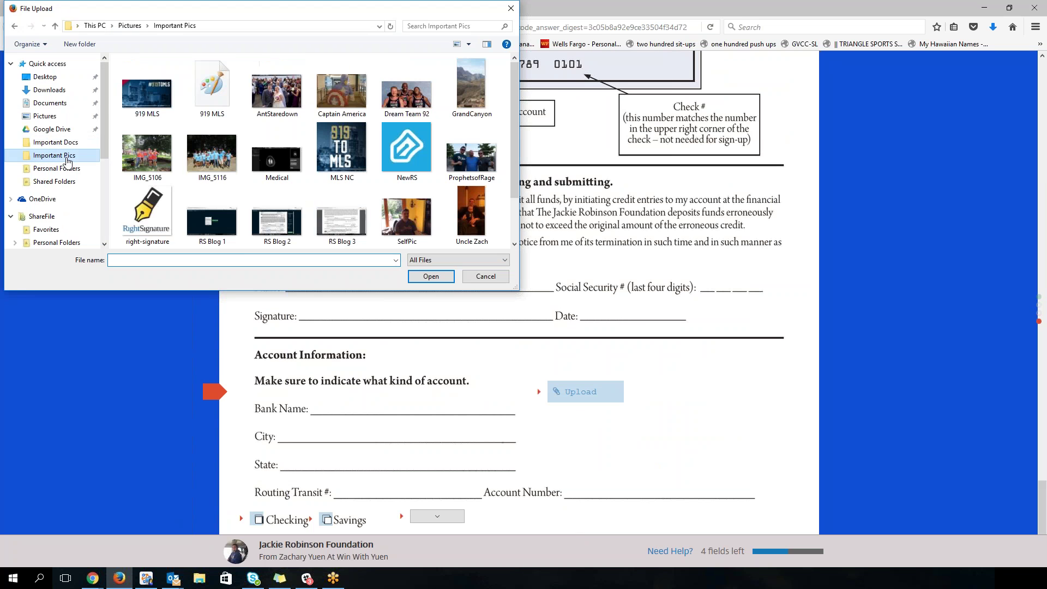
double_click(471, 87)
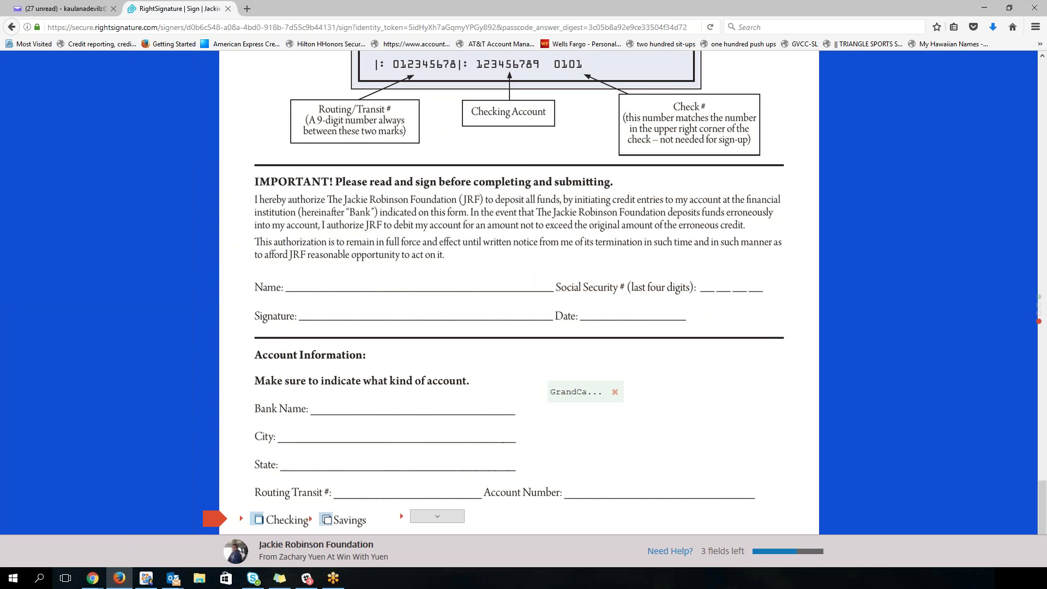
Step: Mark the account as Checking and choose Checking as the account type
left_click(328, 520)
left_click(259, 519)
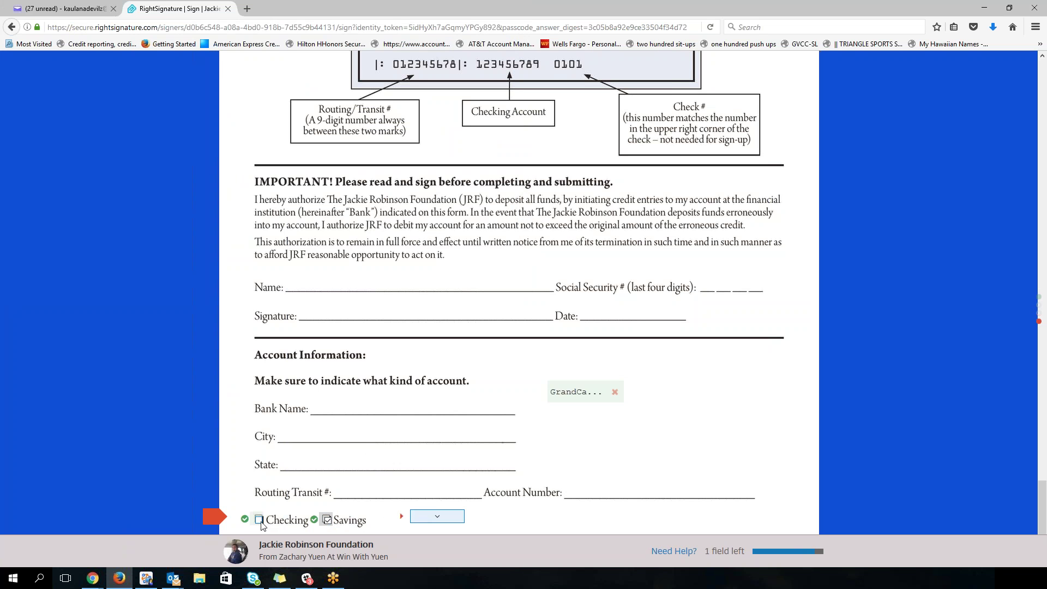
left_click(327, 519)
left_click(259, 520)
left_click(444, 520)
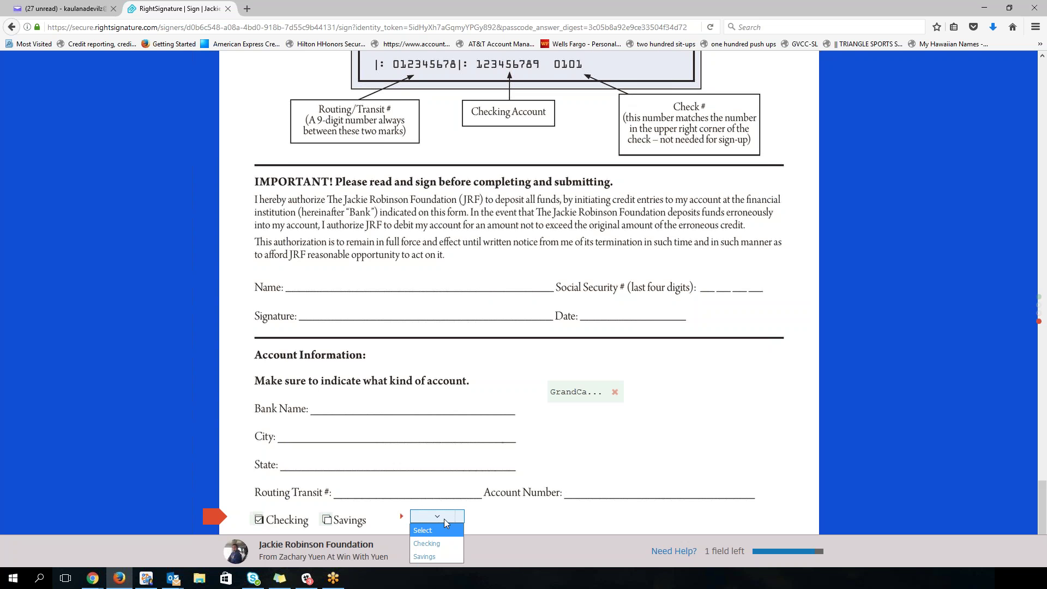
left_click(439, 556)
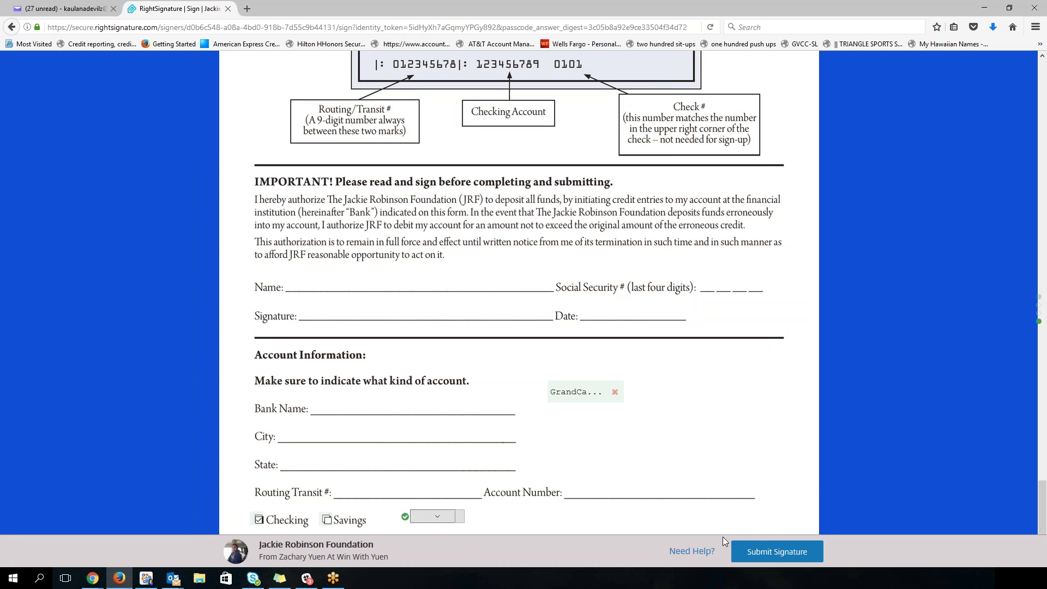
left_click(778, 551)
Step: Submit the signature, download the completed PDF, and scroll through the executed document
left_click(773, 525)
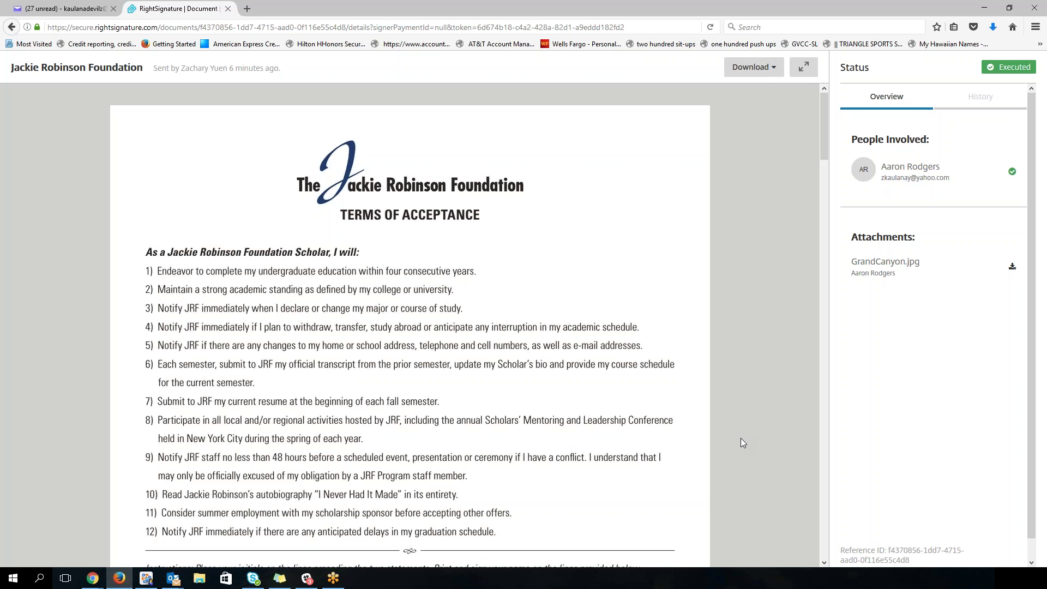
left_click(754, 67)
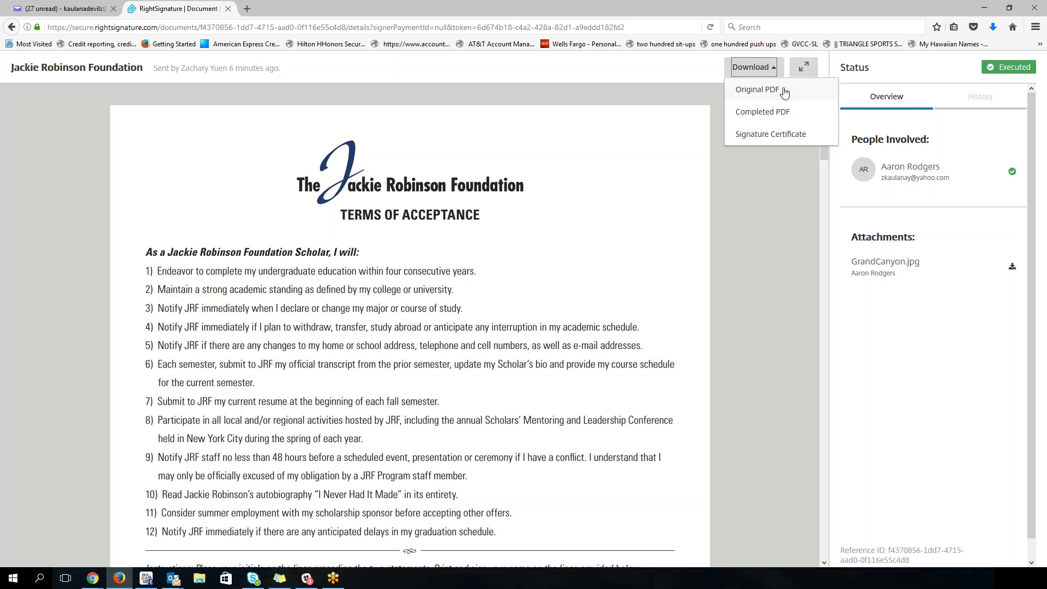
left_click(755, 116)
scroll(523, 271, "down", 6)
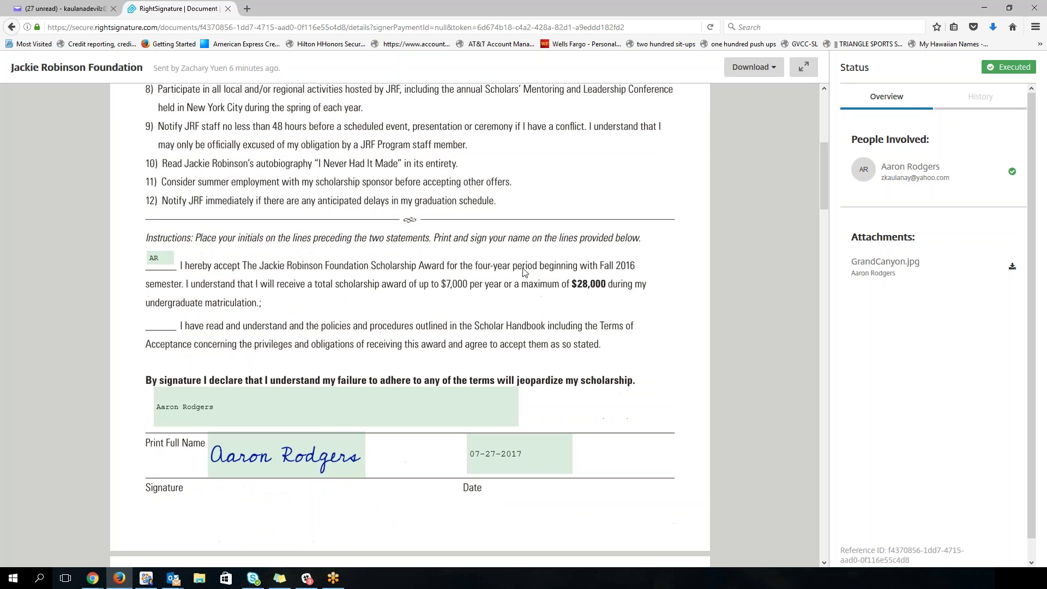
scroll(524, 271, "down", 20)
scroll(353, 237, "down", 5)
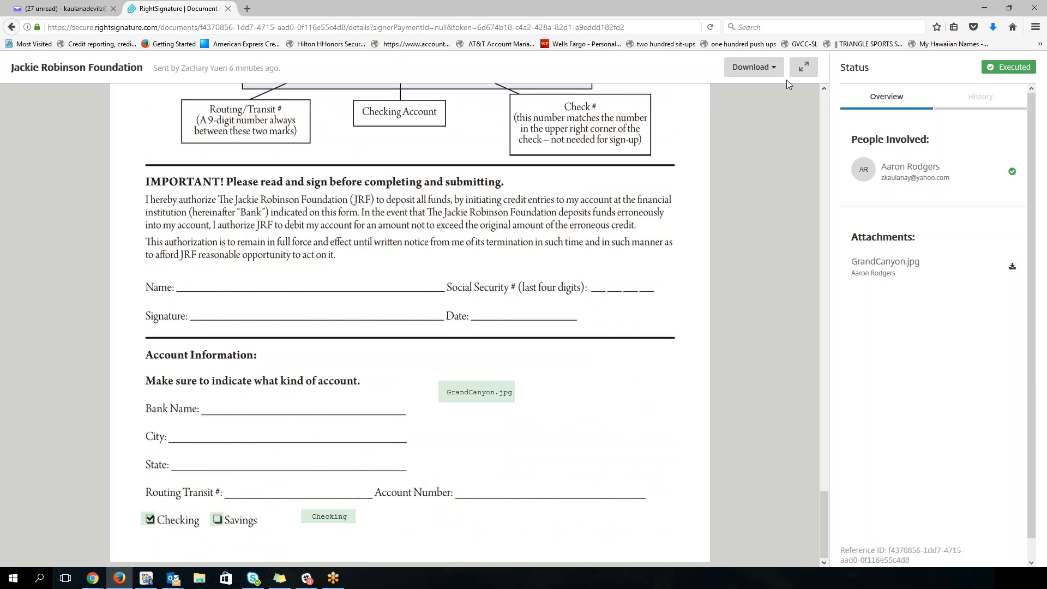
Step: Download the signature certificate and open it in Acrobat Reader
left_click(755, 67)
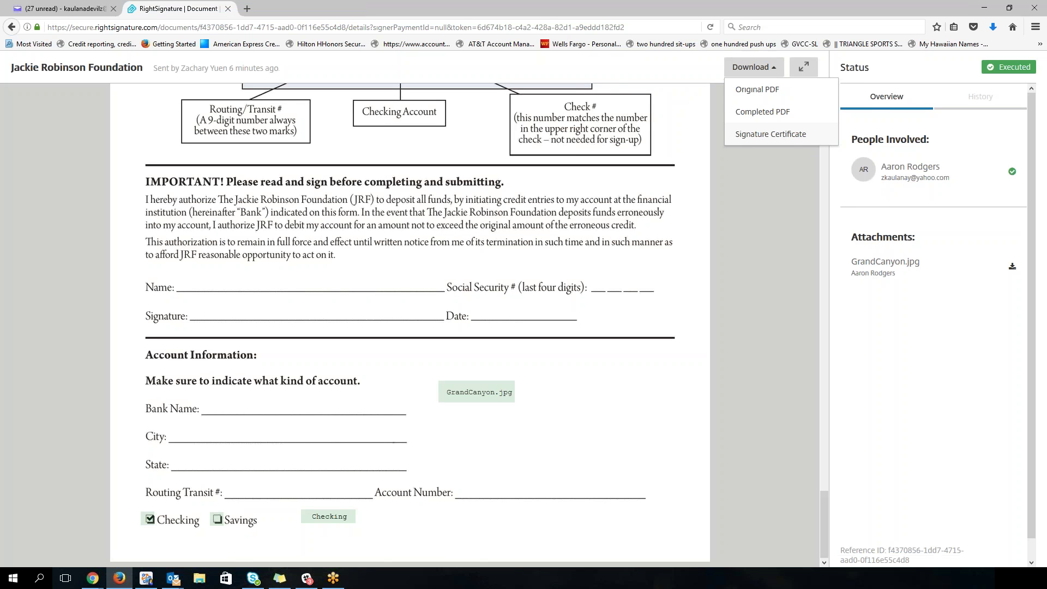
left_click(770, 134)
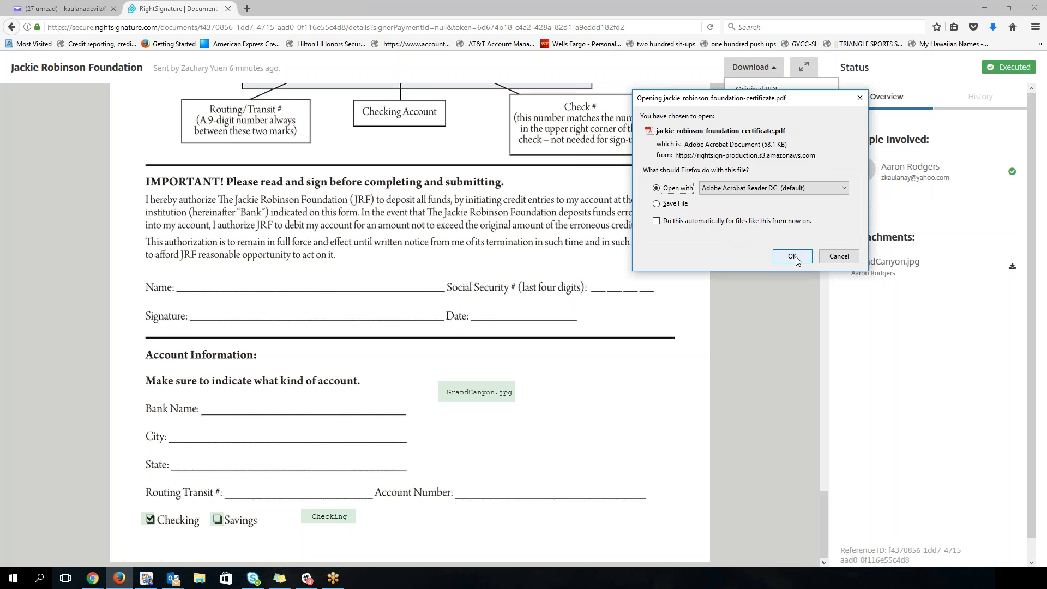
left_click(793, 257)
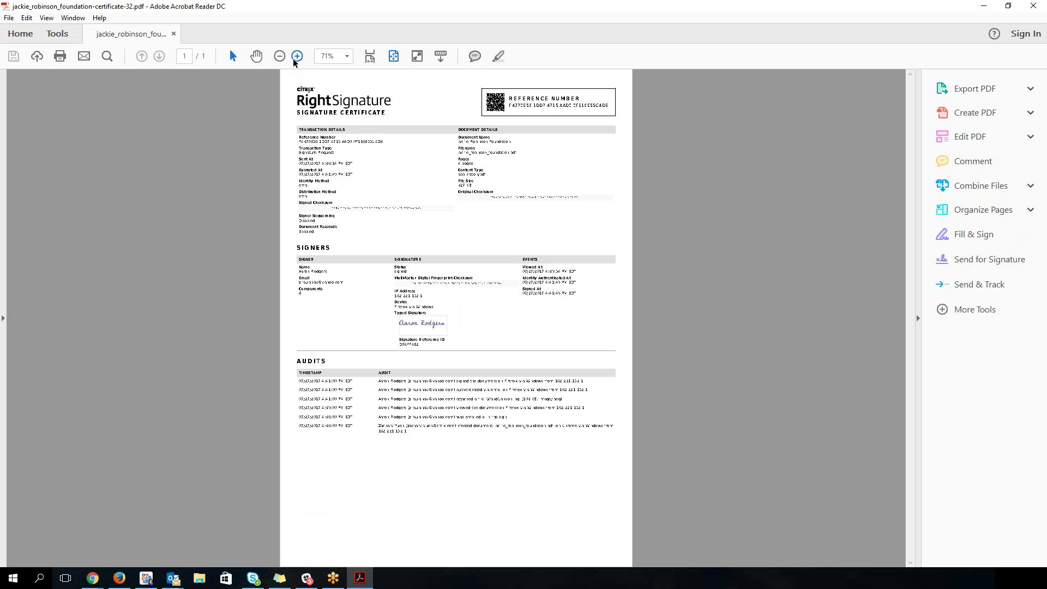
Step: Zoom the certificate to 150%, read down to the Audits table, then close Acrobat Reader
left_click(297, 57)
left_click(298, 57)
left_click(297, 57)
scroll(288, 186, "down", 1)
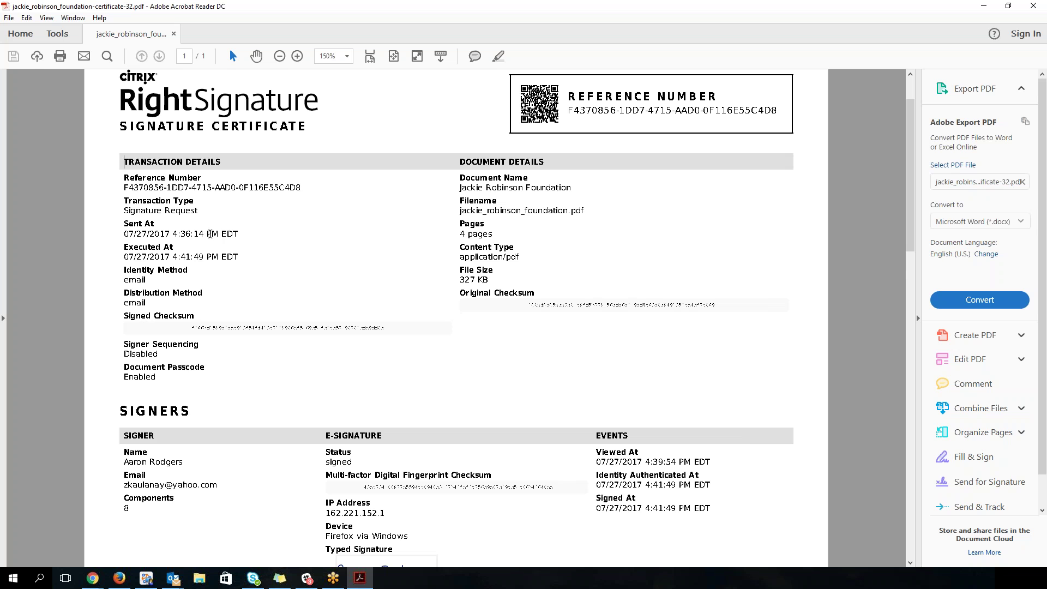
scroll(472, 367, "down", 4)
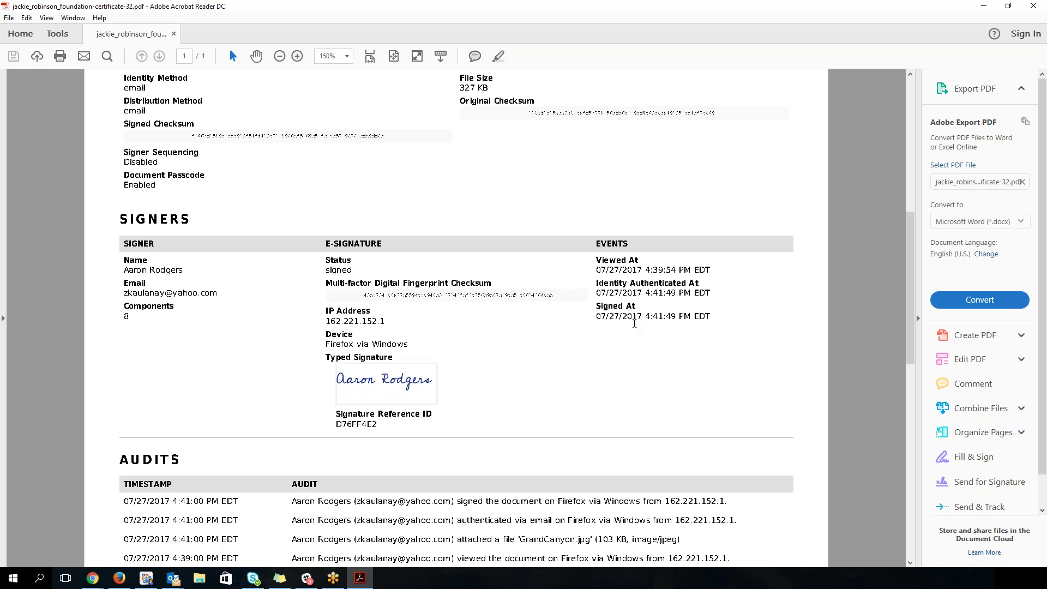
scroll(633, 322, "down", 2)
scroll(285, 367, "down", 4)
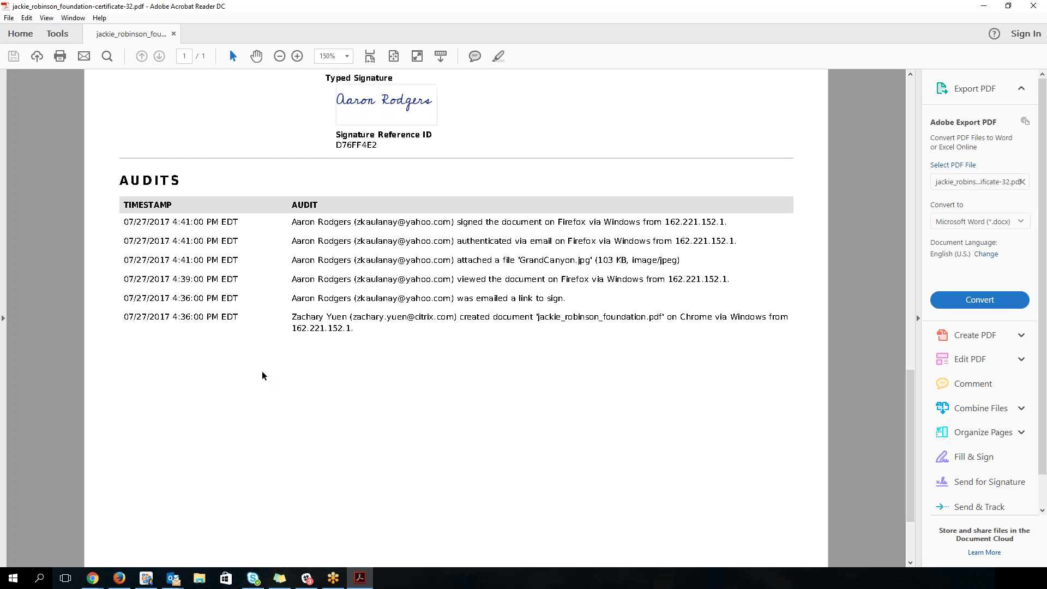
scroll(270, 328, "up", 1)
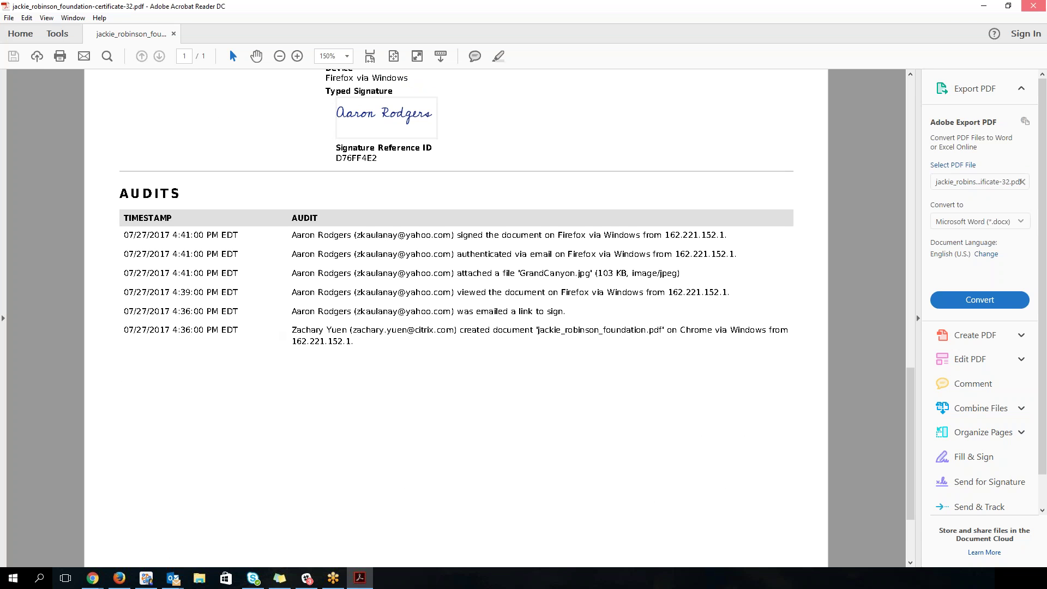
key("ctrl+q")
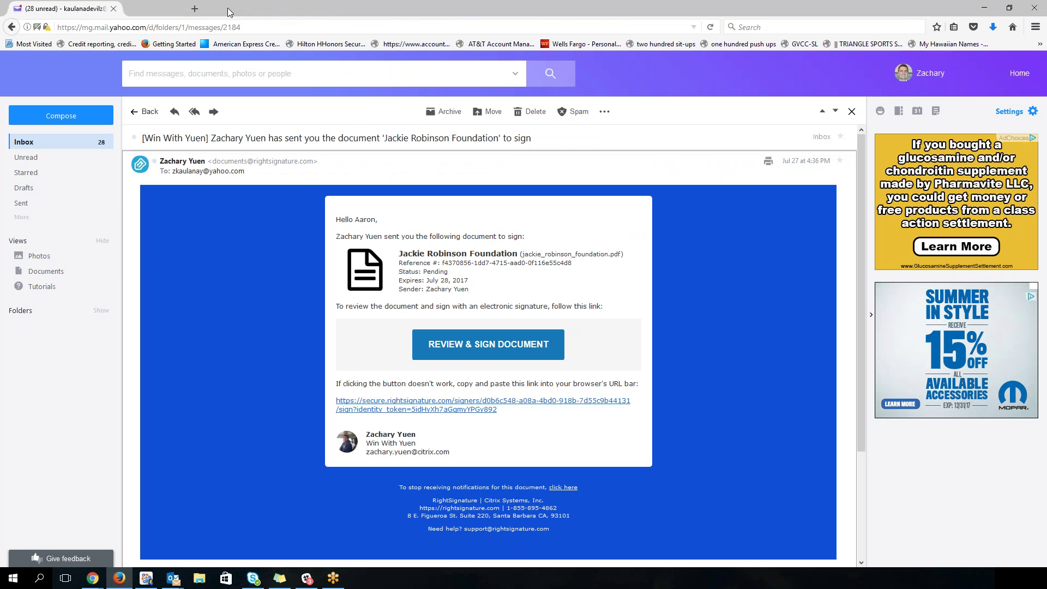
Step: Close the signer's tab and open the executed Jackie Robinson Foundation document as sender
left_click(228, 9)
left_click(986, 9)
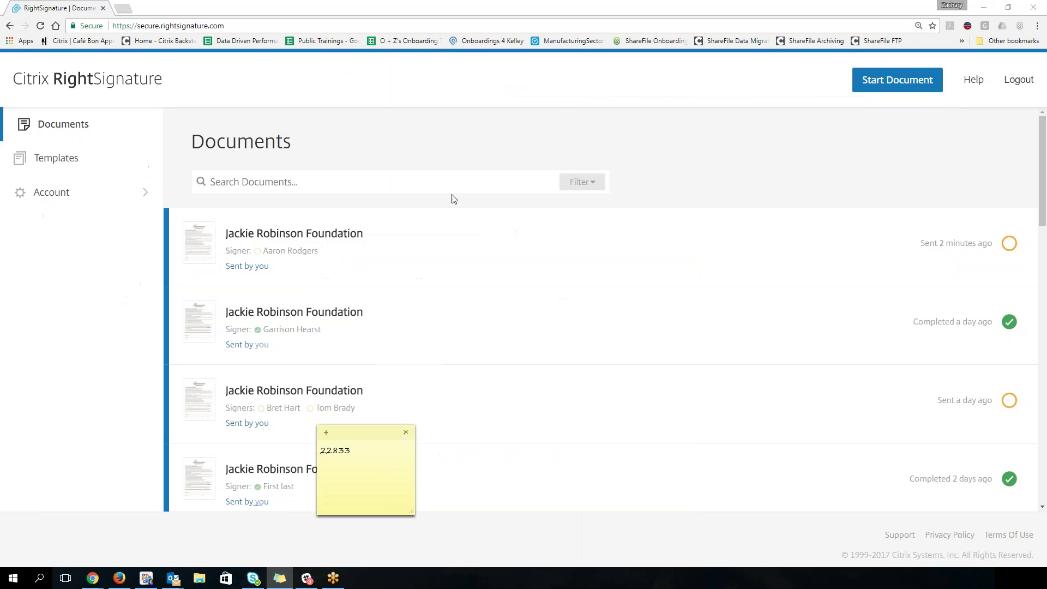
left_click(40, 25)
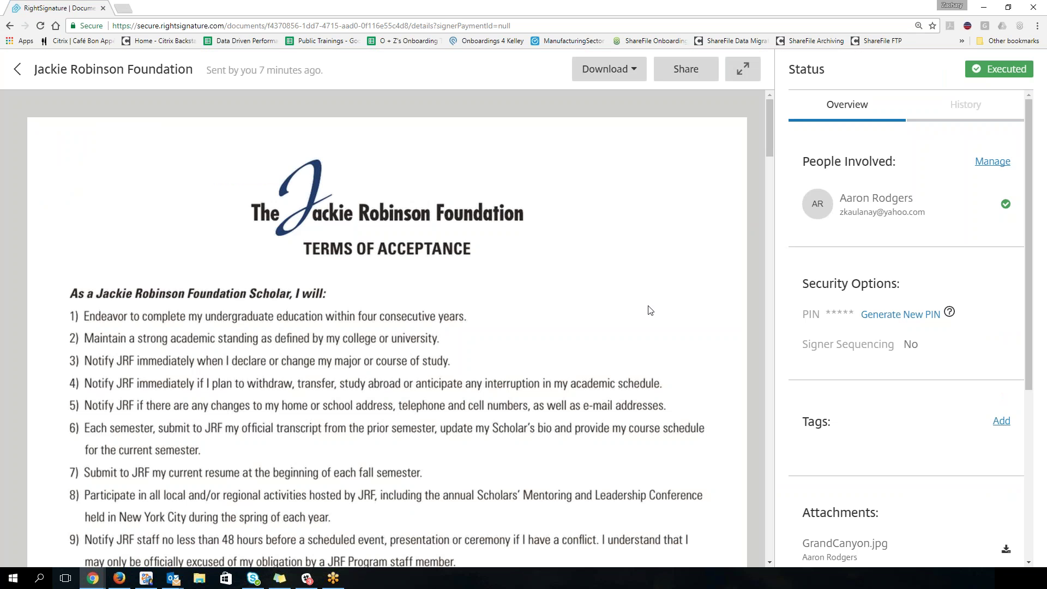
scroll(934, 402, "down", 4)
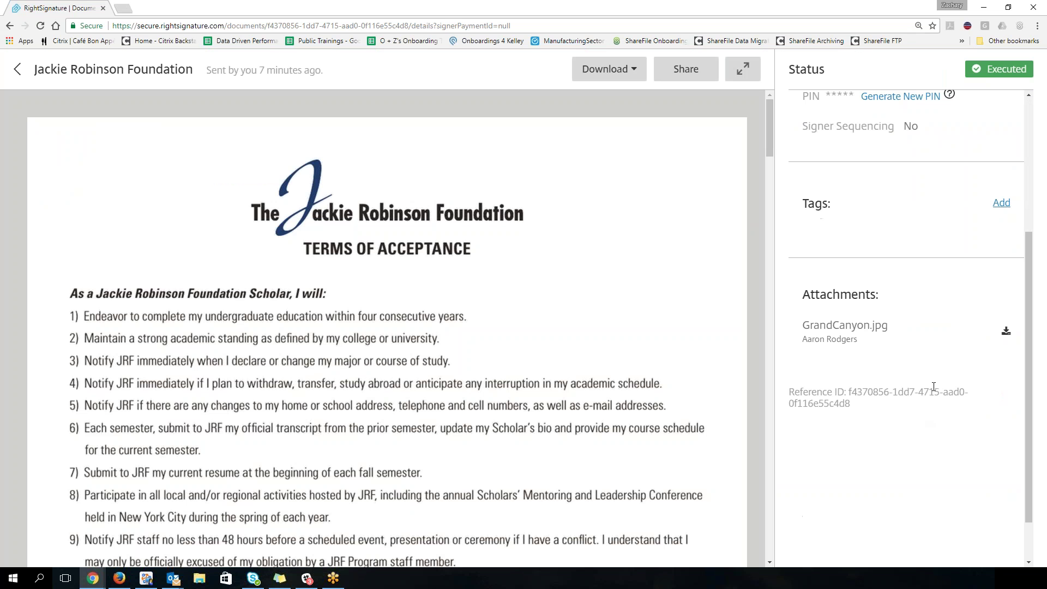
Step: Download and view the GrandCanyon.jpg attachment in Photos, then bring up Outlook
left_click(1007, 331)
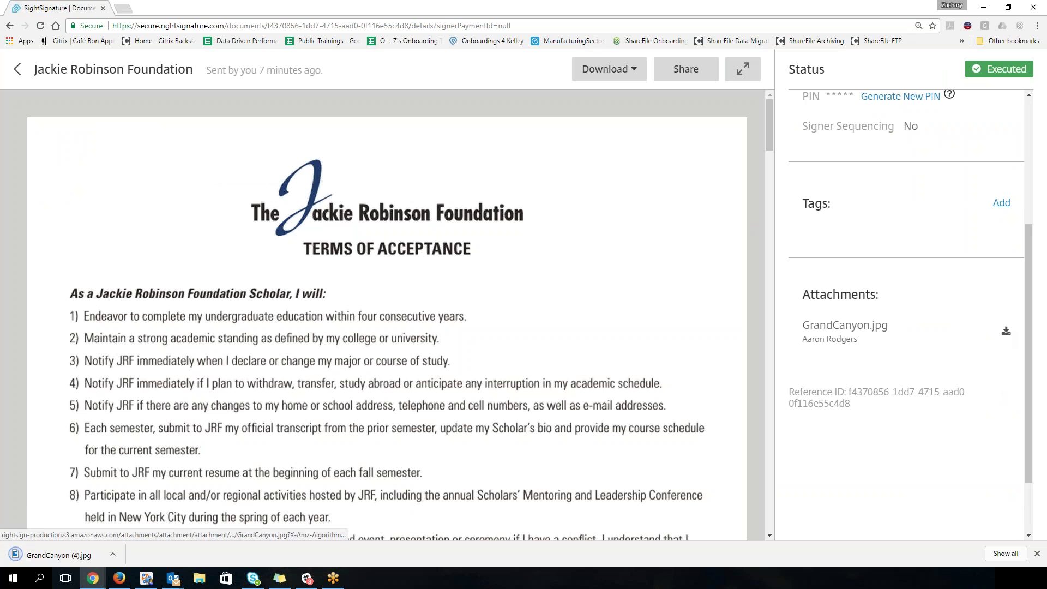
left_click(58, 554)
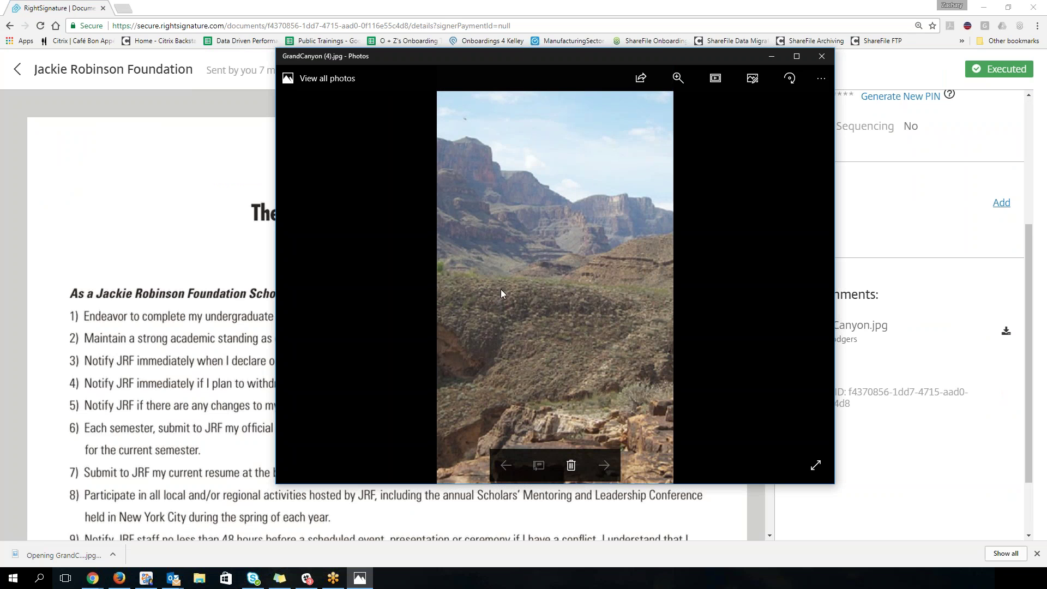
left_click(823, 59)
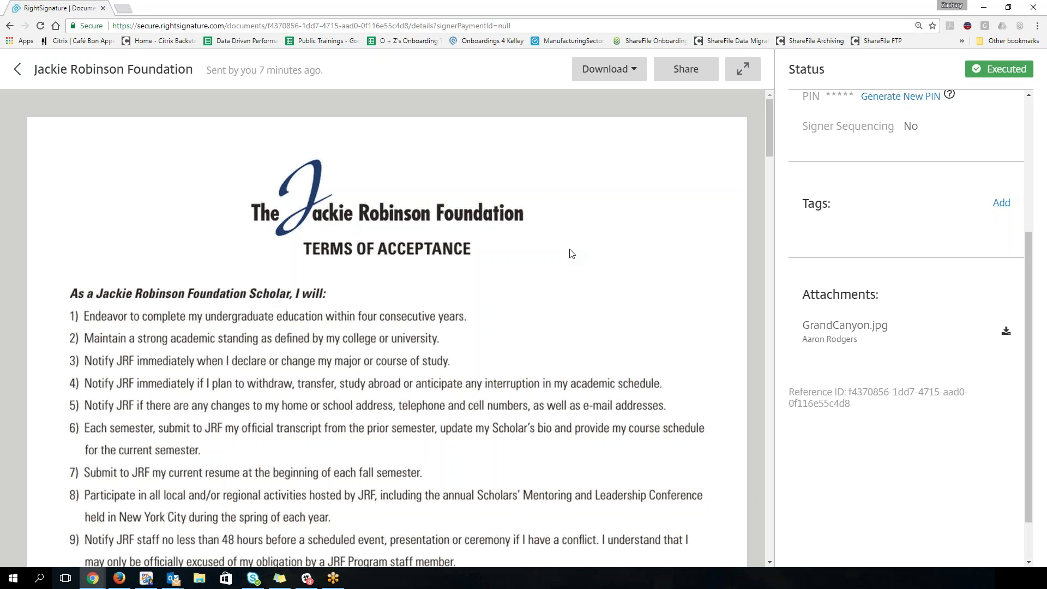
mouse_move(173, 578)
left_click(251, 528)
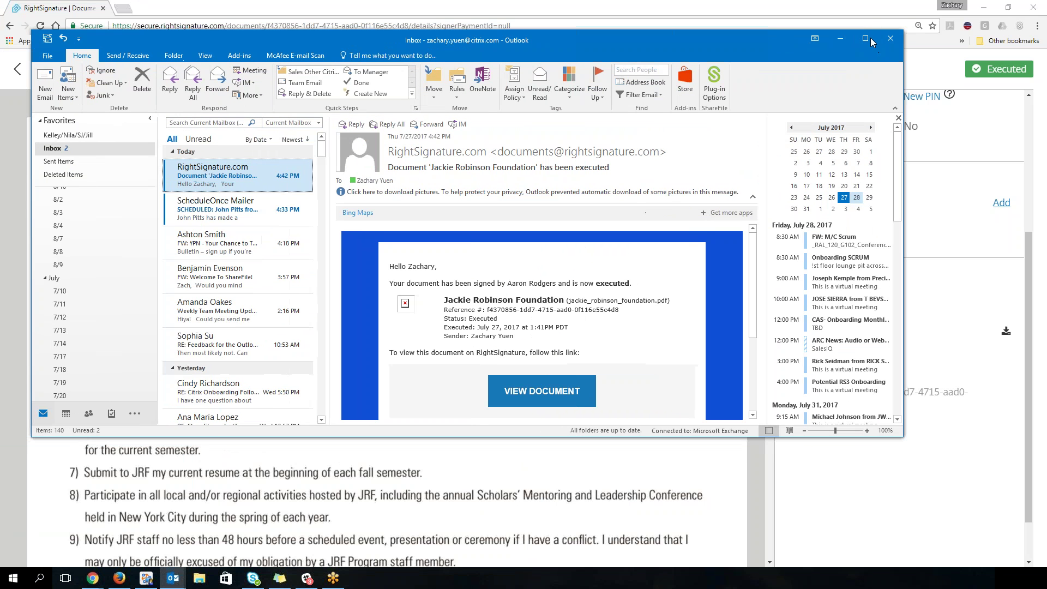
Step: Maximize Outlook and download the blocked pictures in the Jackie Robinson Foundation executed-document email
left_click(867, 39)
left_click(538, 162)
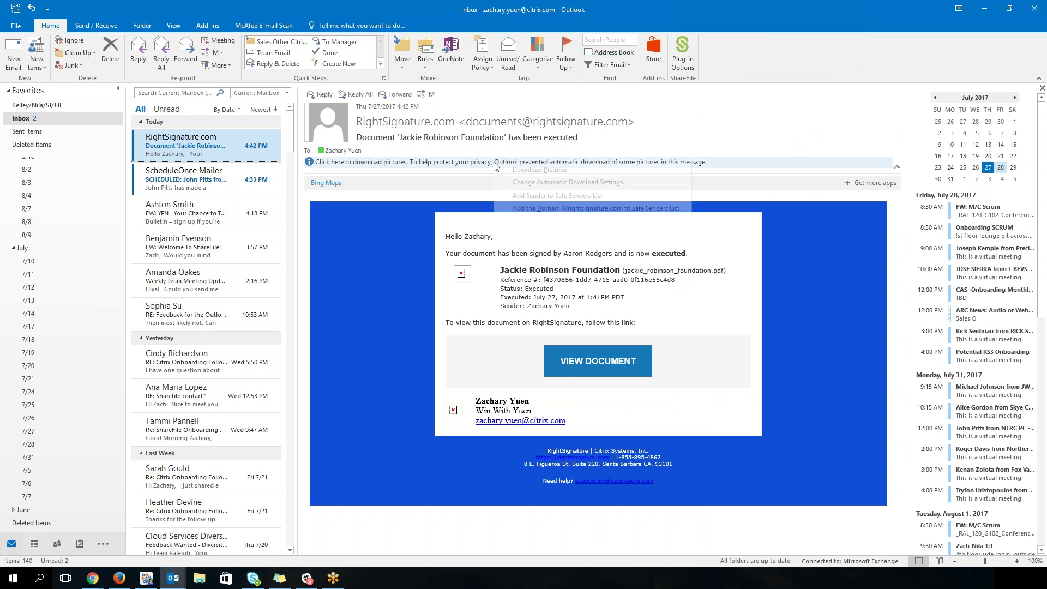
left_click(538, 170)
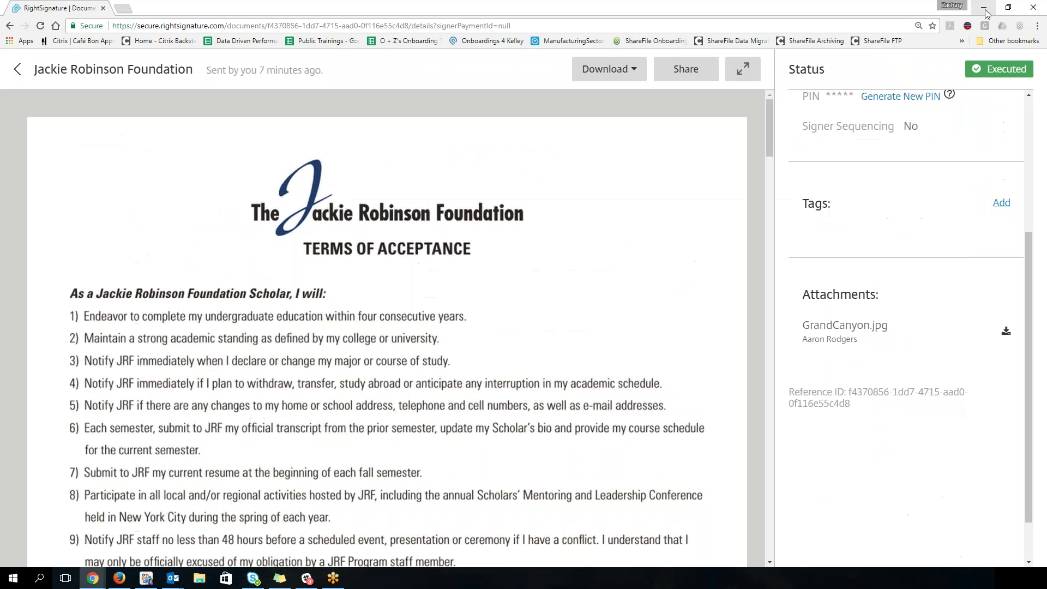
Step: Read the signer's executed-document notice in Yahoo Mail, then go back to RightSignature's Documents list
left_click(123, 582)
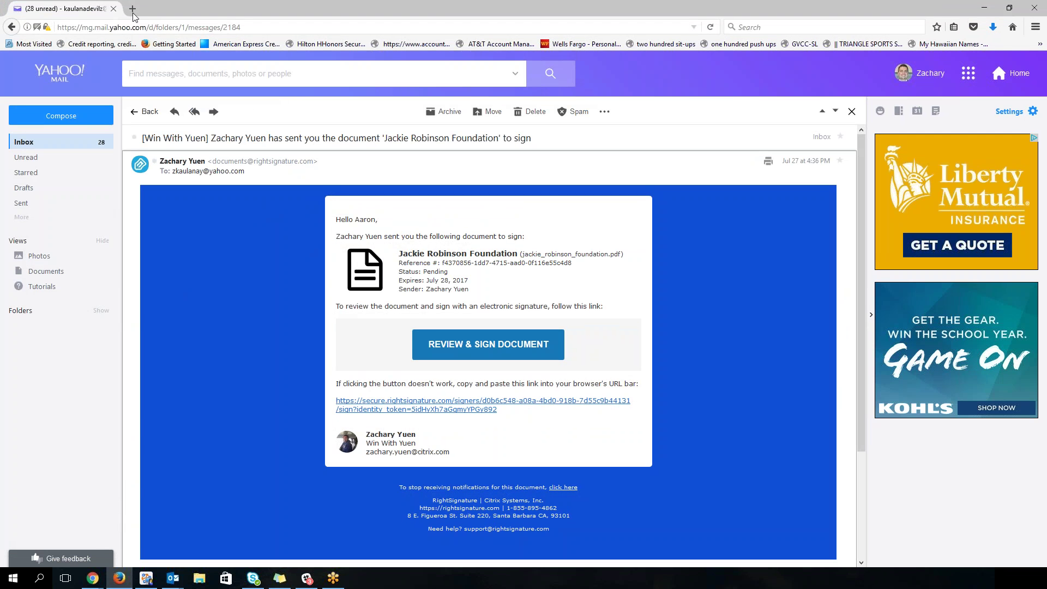
left_click(65, 149)
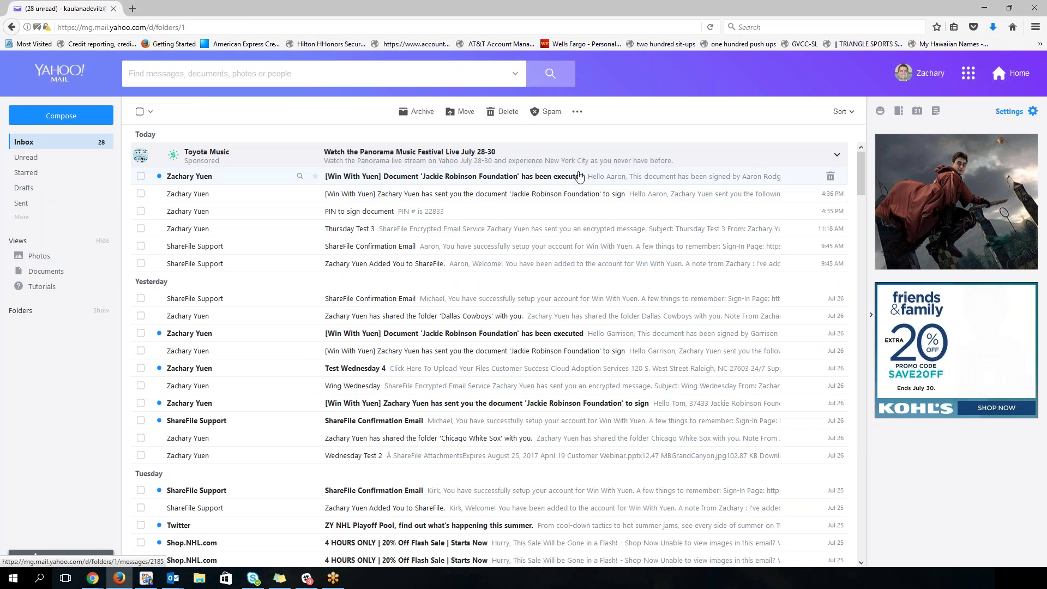
left_click(580, 176)
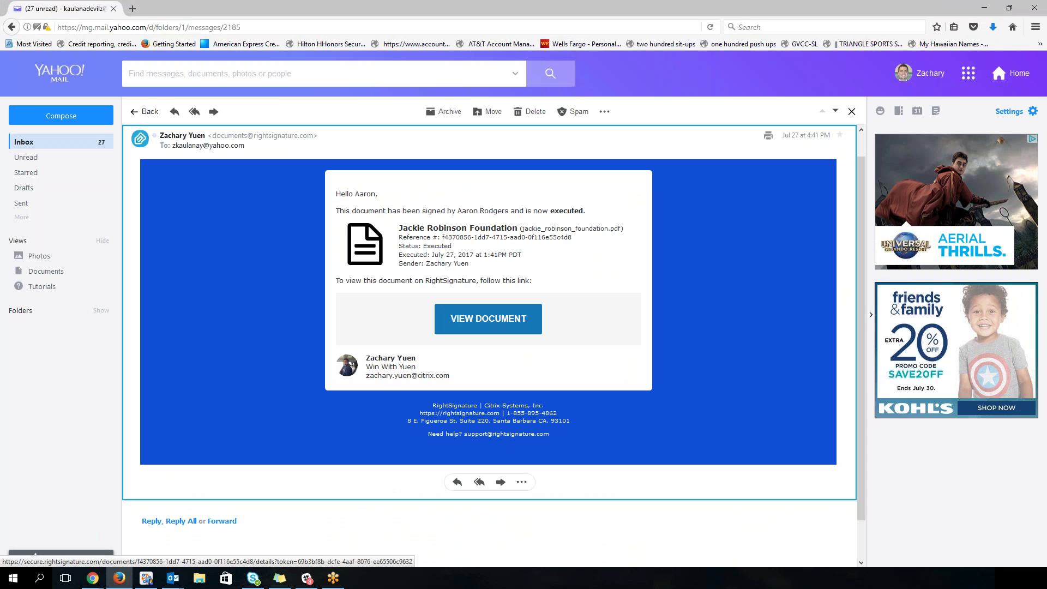
left_click(987, 7)
left_click(18, 69)
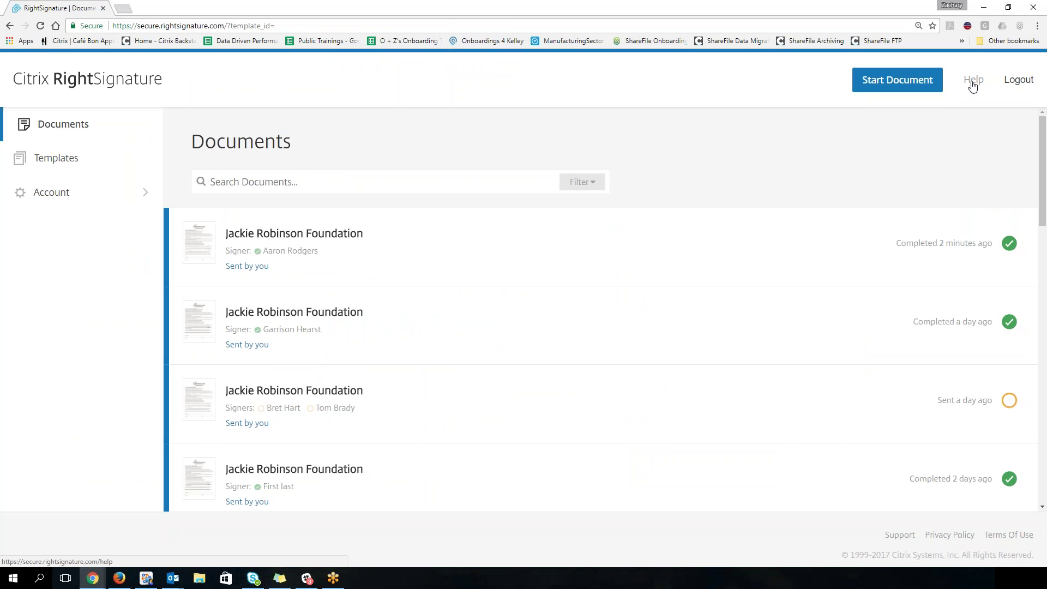
Step: From RightSignature Help, read the 'How Do I Send A Document? (One-Off Equivalent)' article, then close it
left_click(973, 80)
scroll(582, 214, "down", 4)
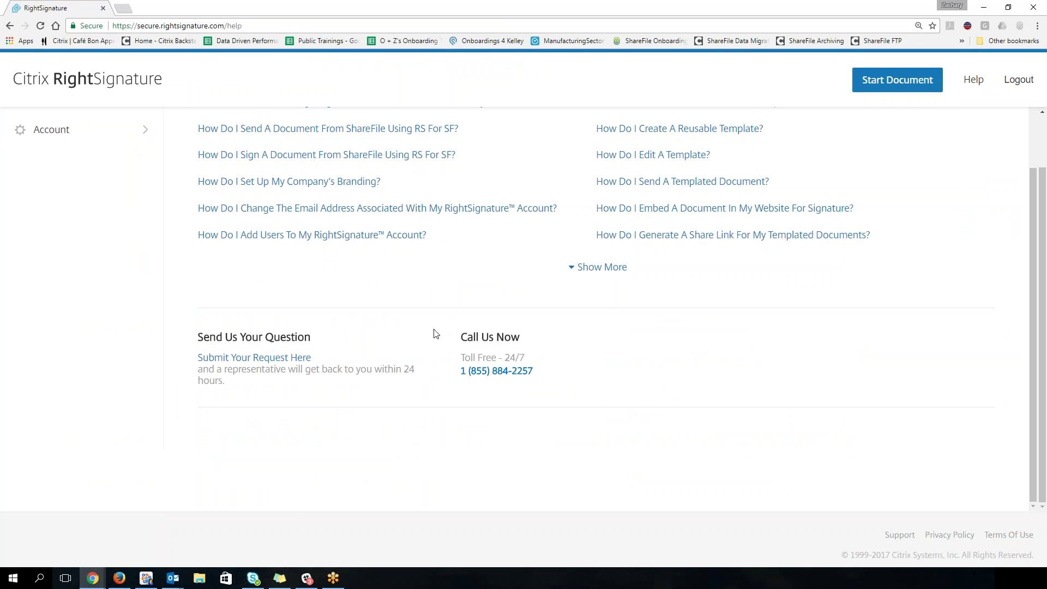
scroll(280, 359, "up", 4)
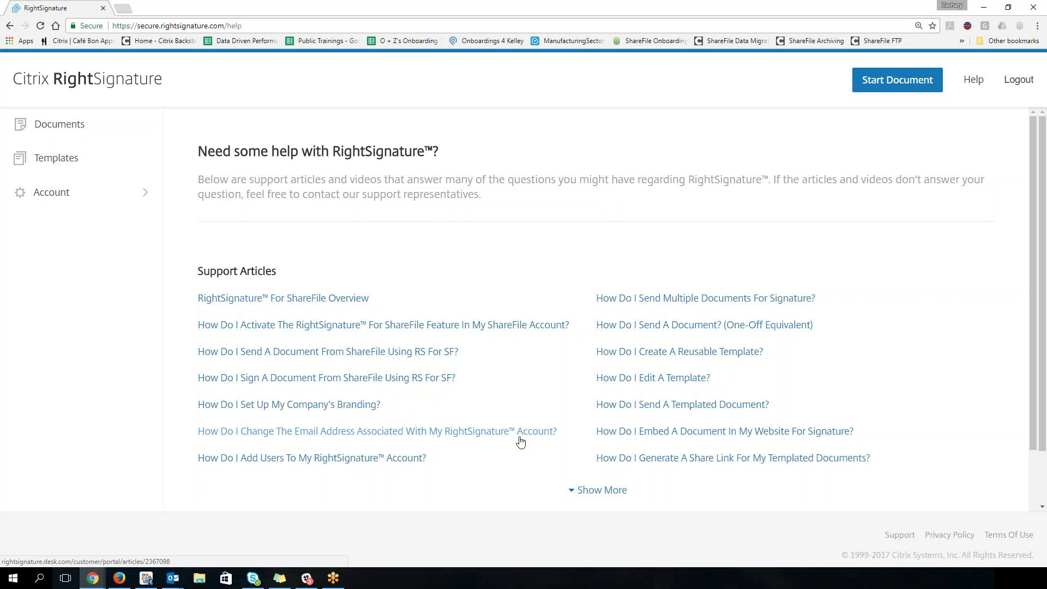
left_click(643, 326)
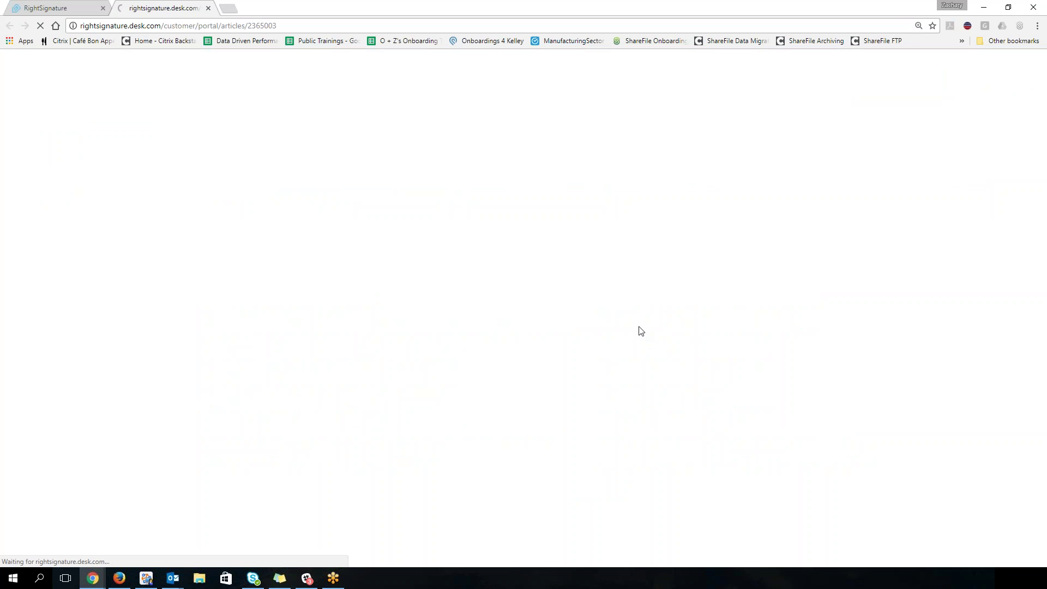
scroll(401, 309, "down", 2)
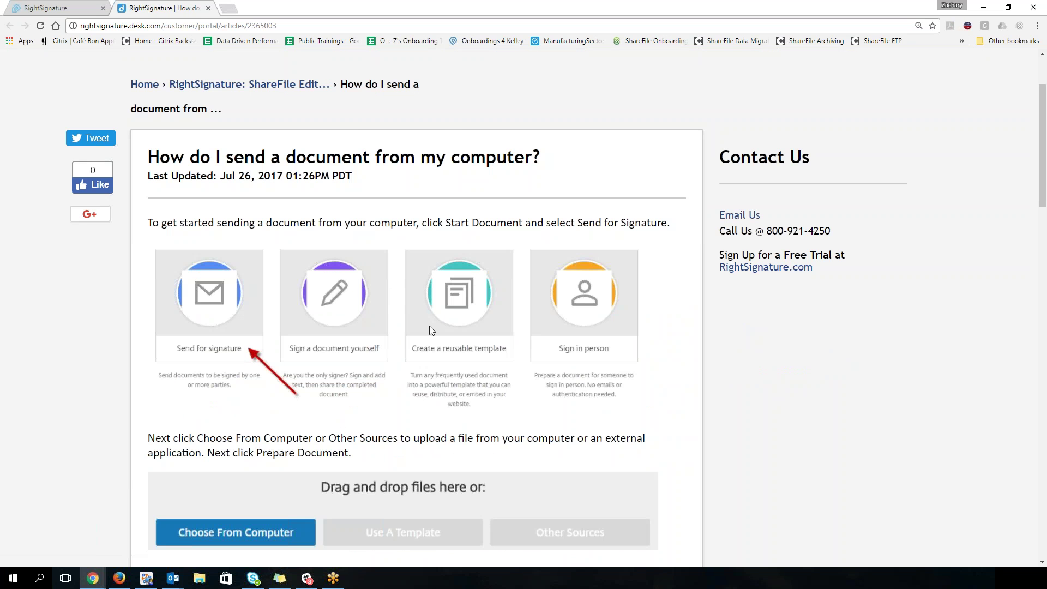
scroll(430, 325, "down", 20)
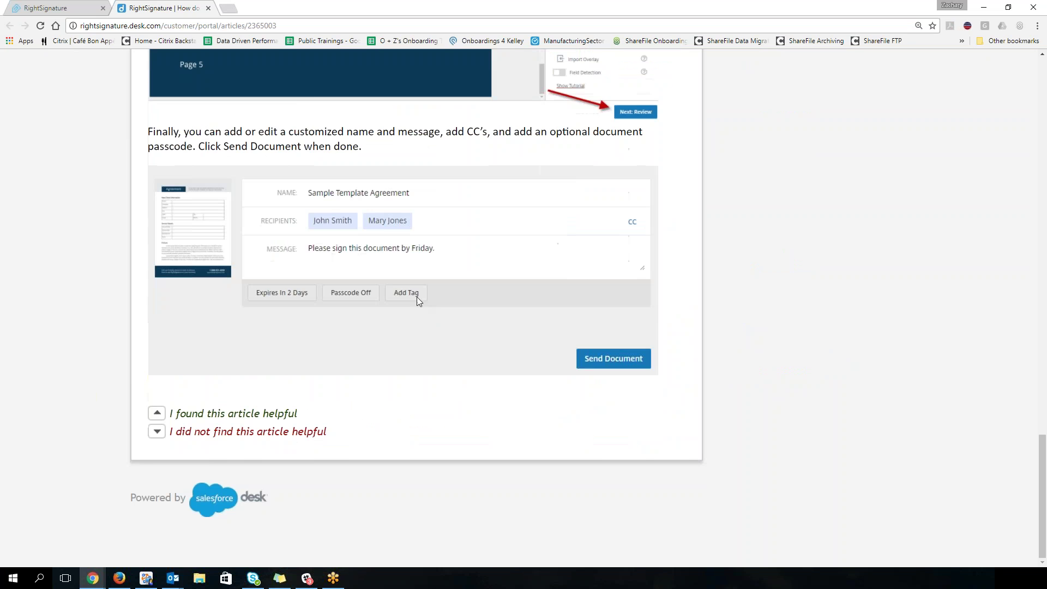
left_click(209, 8)
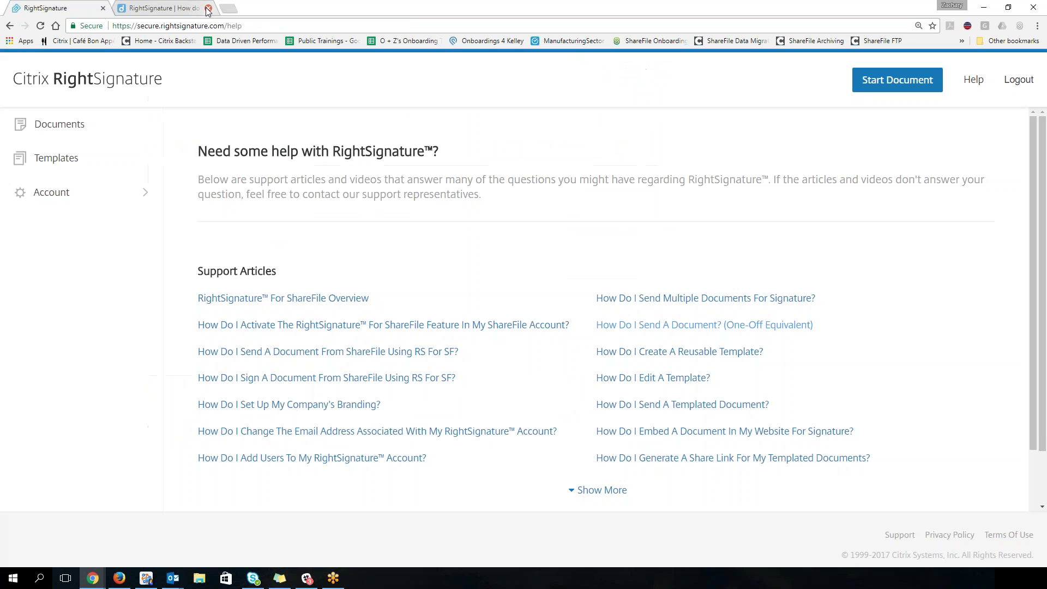
Step: Expand Support Articles with Show More and browse the full list
left_click(580, 494)
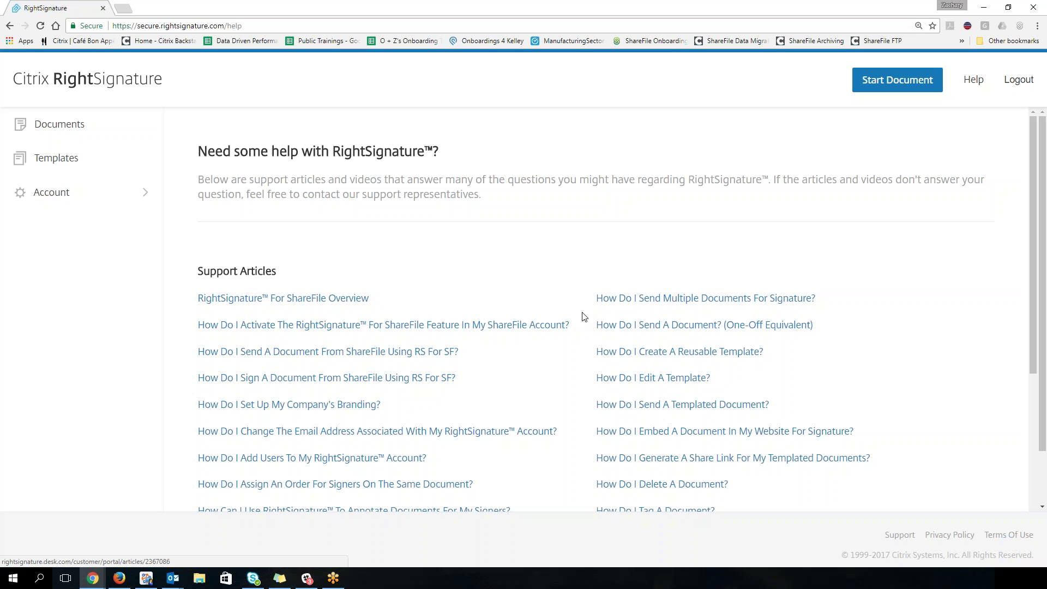
scroll(561, 252, "down", 1)
scroll(618, 312, "down", 2)
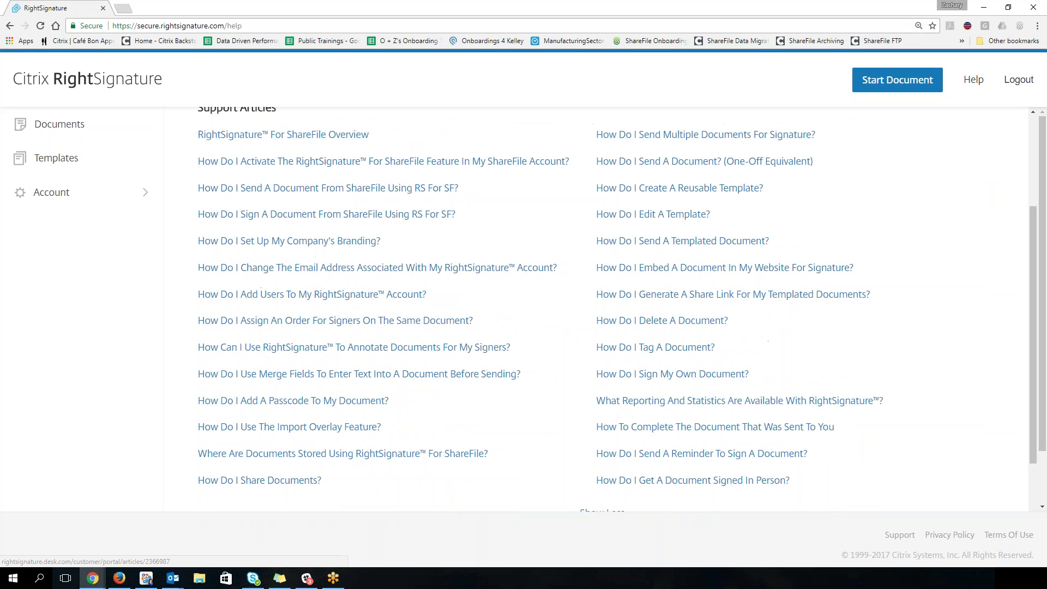